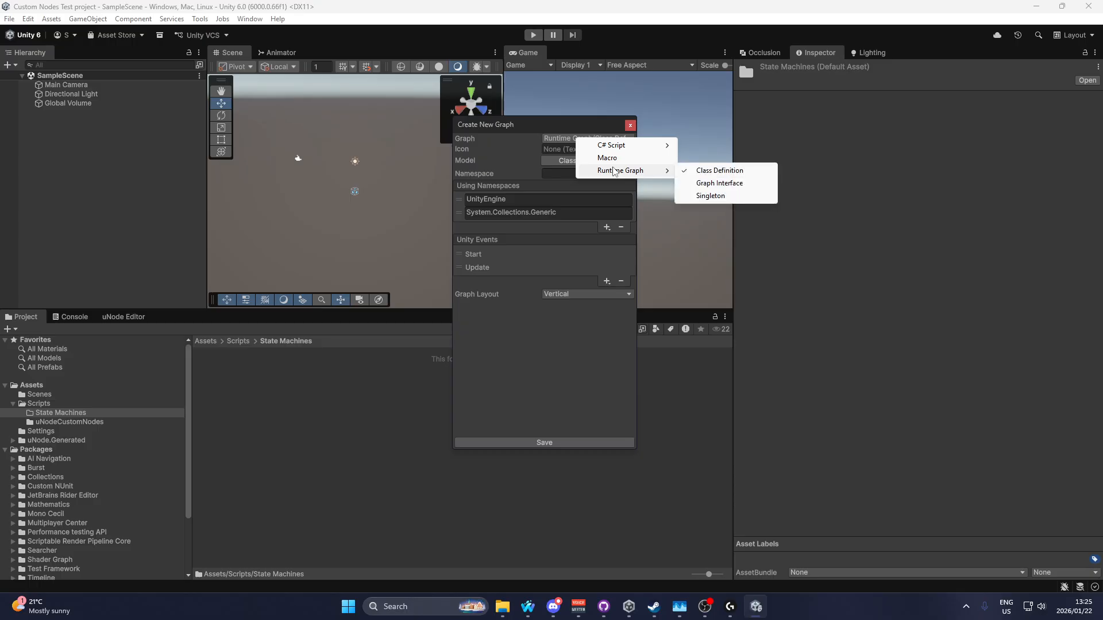
Step: Create a Class Definition runtime graph and save it as StatemachineTest.asset in the State Machines folder
{"action": "left_click", "coordinate": [709, 171]}
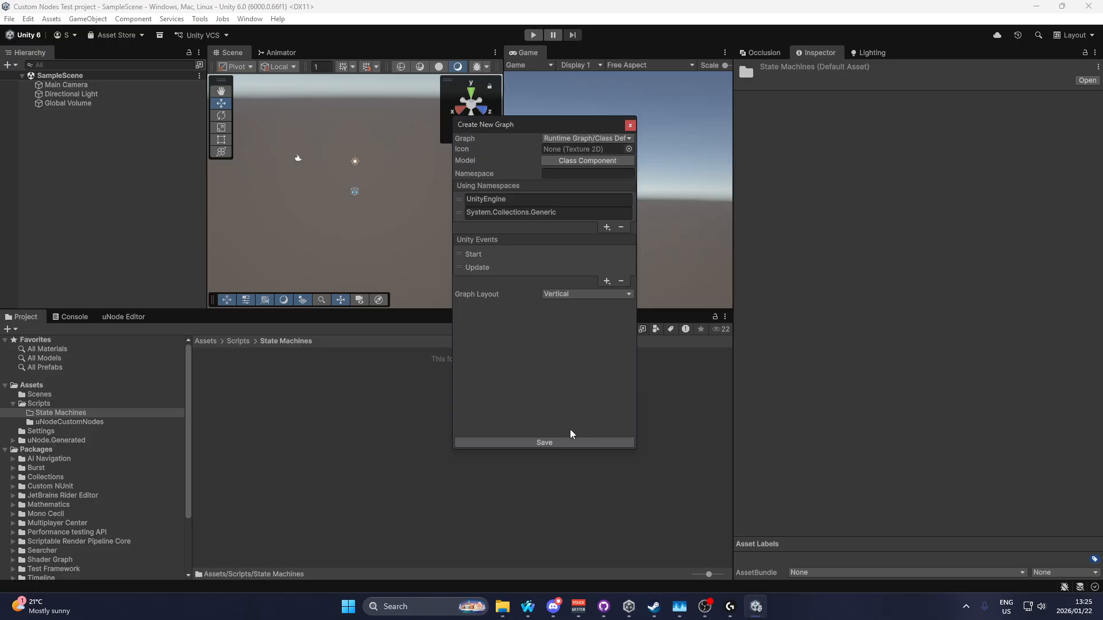
{"action": "left_click", "coordinate": [561, 442]}
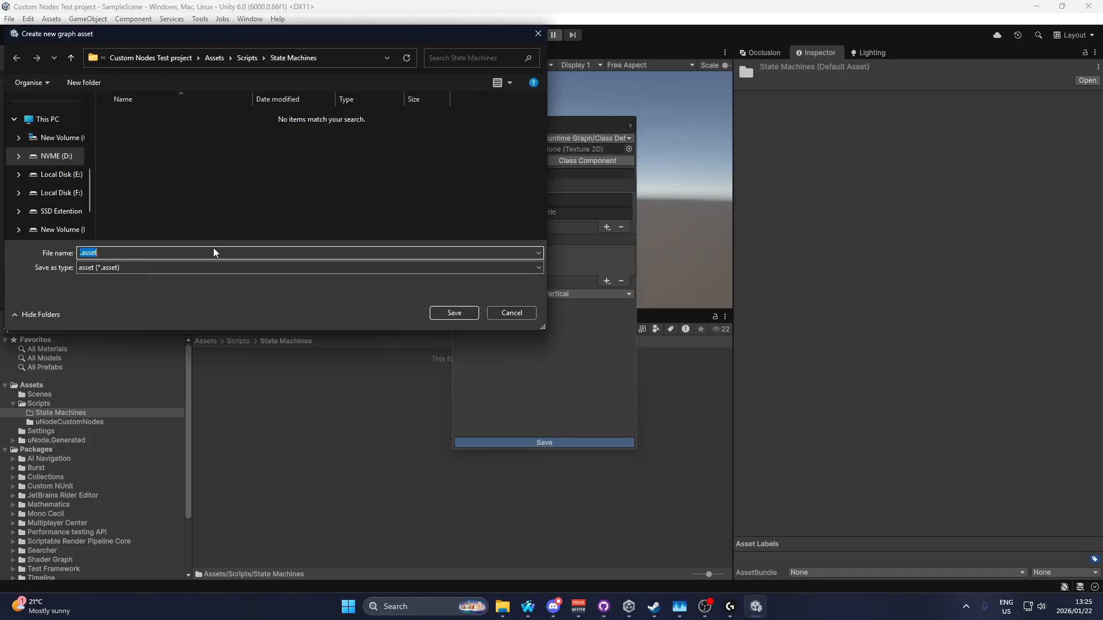
{"action": "left_click", "coordinate": [91, 254]}
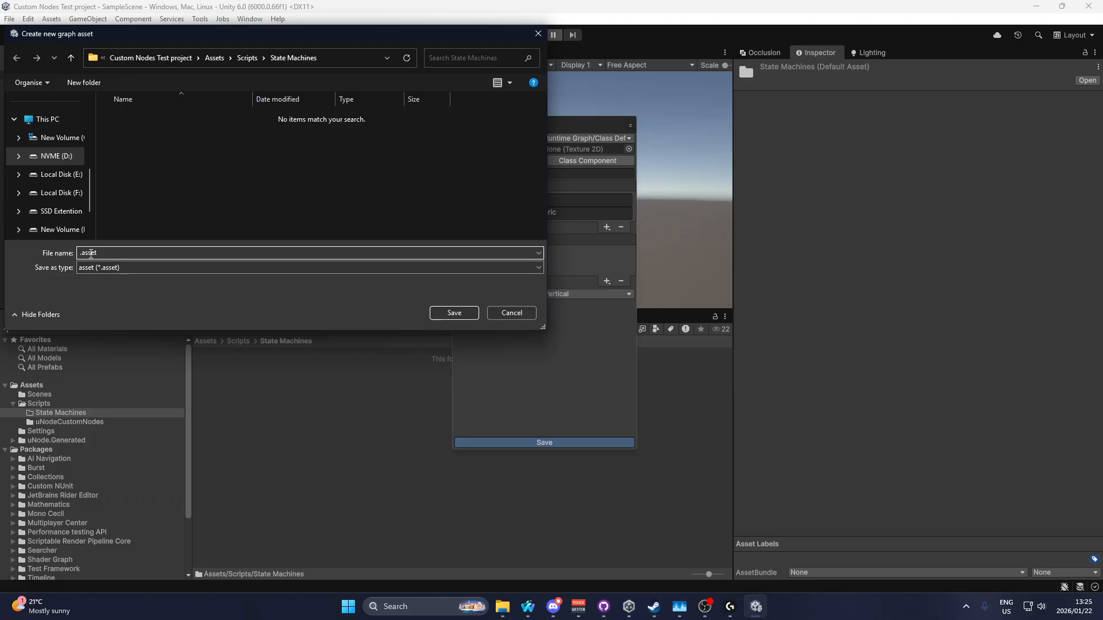
{"action": "type", "text": "StatemachineText"}
{"action": "key", "text": "BackSpace"}
{"action": "key", "text": "BackSpace"}
{"action": "type", "text": "st"}
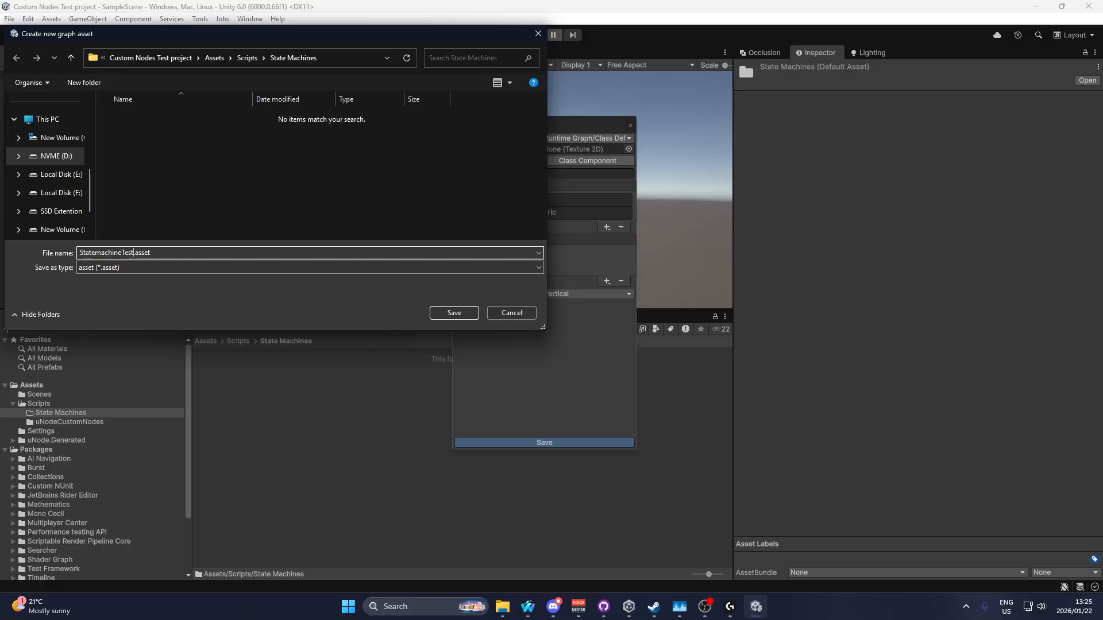
{"action": "key", "text": "Return"}
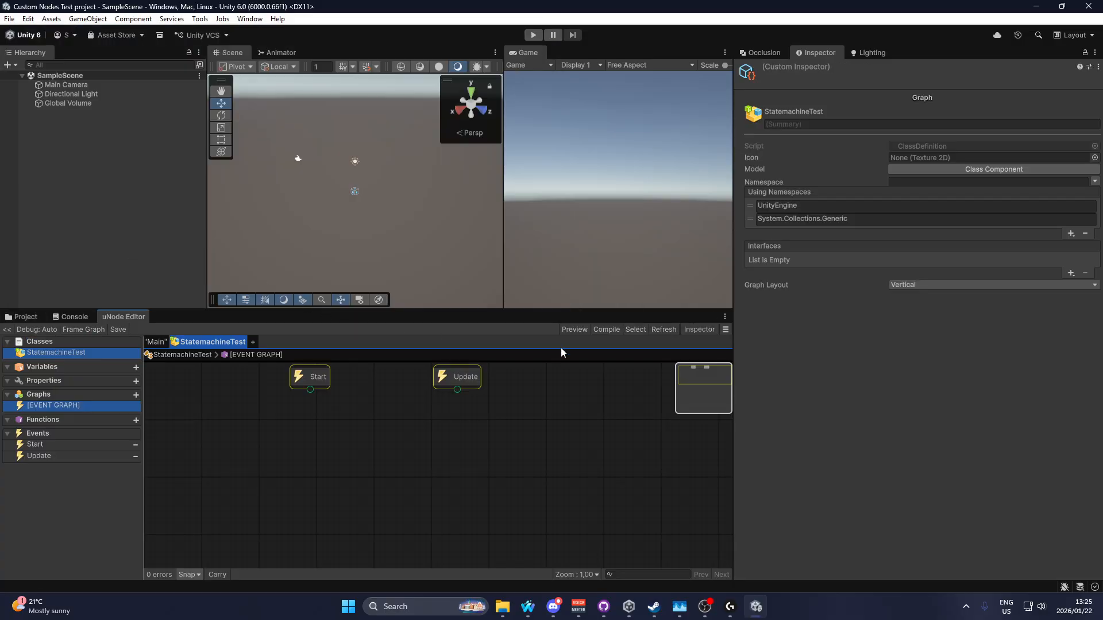
Step: Maximize the uNode Editor and delete the Start and Update events from the event graph
{"action": "left_click", "coordinate": [725, 316]}
{"action": "left_click", "coordinate": [746, 325]}
{"action": "left_click_drag", "start_coordinate": [332, 345], "coordinate": [634, 211]}
{"action": "key", "text": "Delete"}
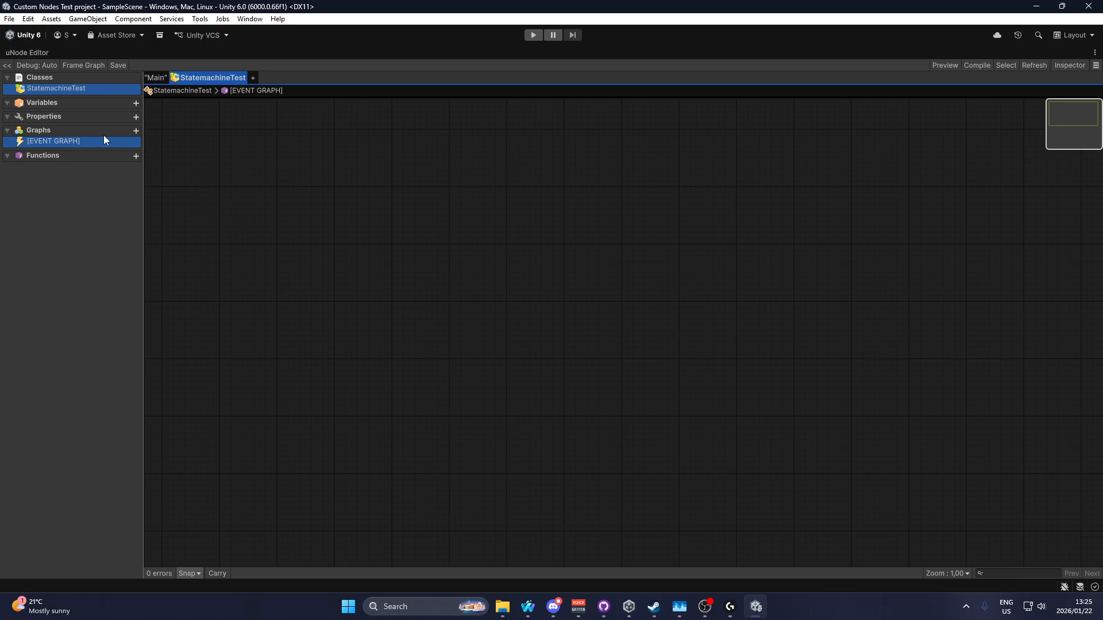
Step: Add a new StateMachine graph to the class and open it
{"action": "left_click", "coordinate": [137, 131]}
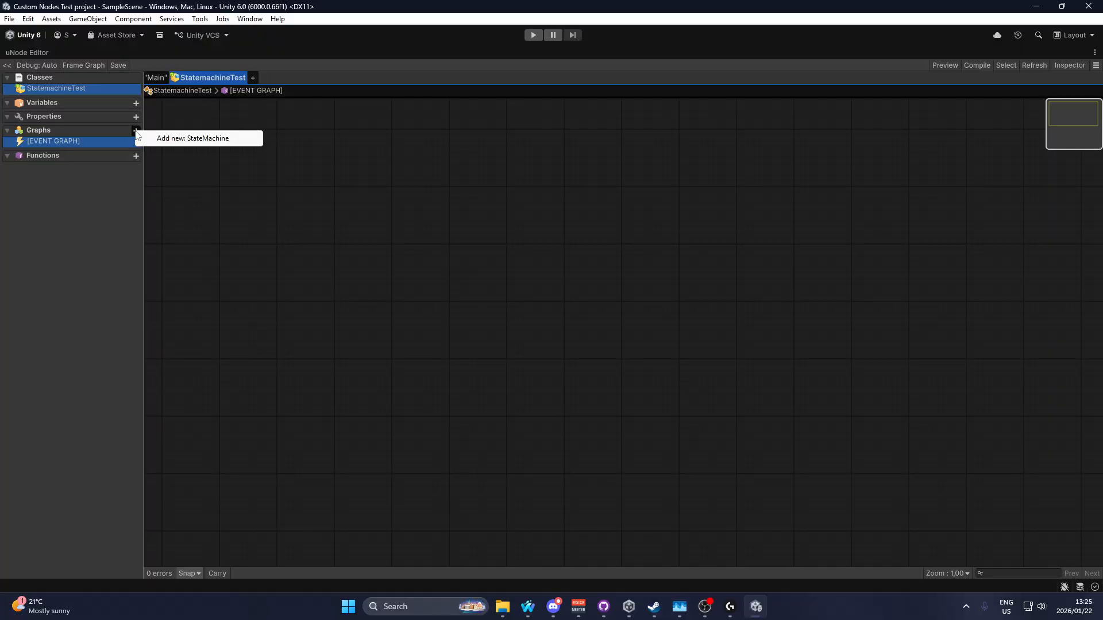
{"action": "left_click", "coordinate": [161, 140]}
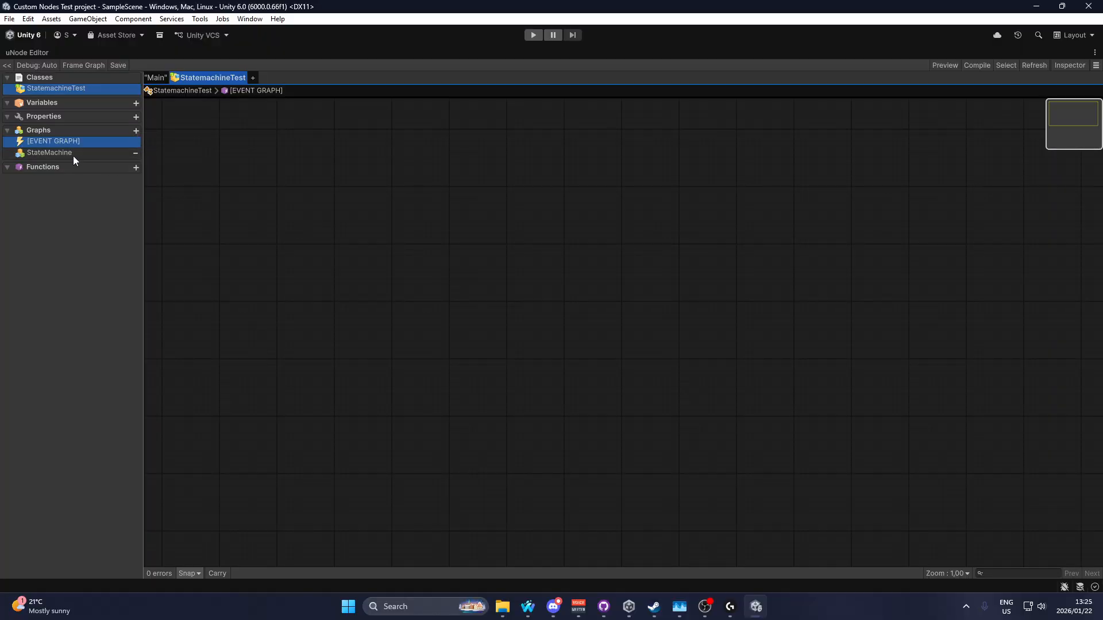
{"action": "left_click", "coordinate": [57, 153]}
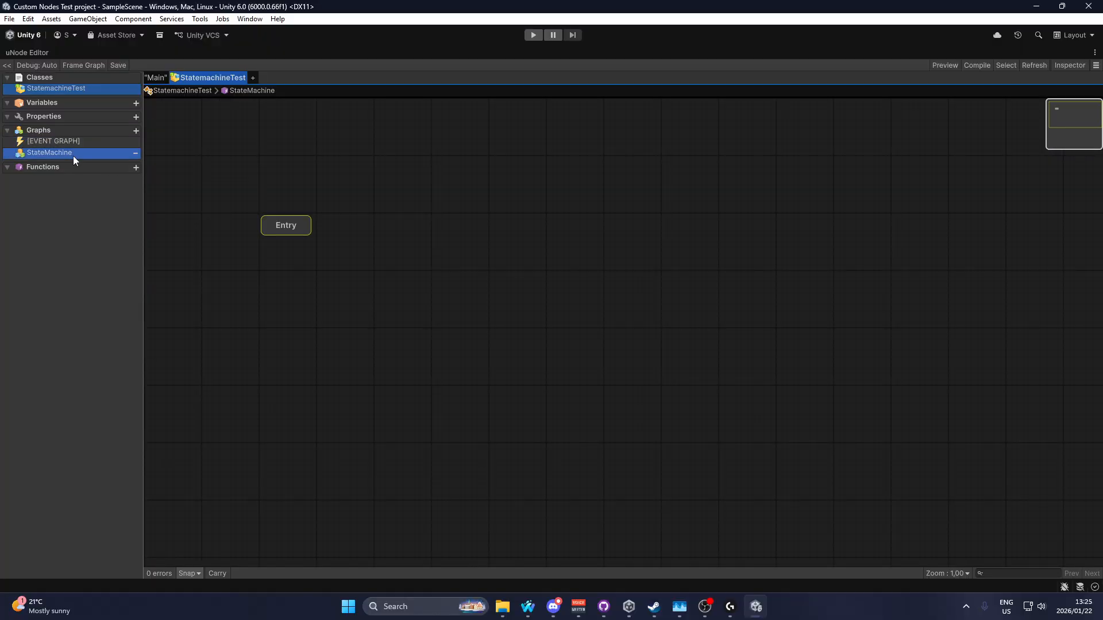
Step: Add two states side by side in a row below the Entry node
{"action": "right_click", "coordinate": [413, 300]}
{"action": "left_click", "coordinate": [435, 304]}
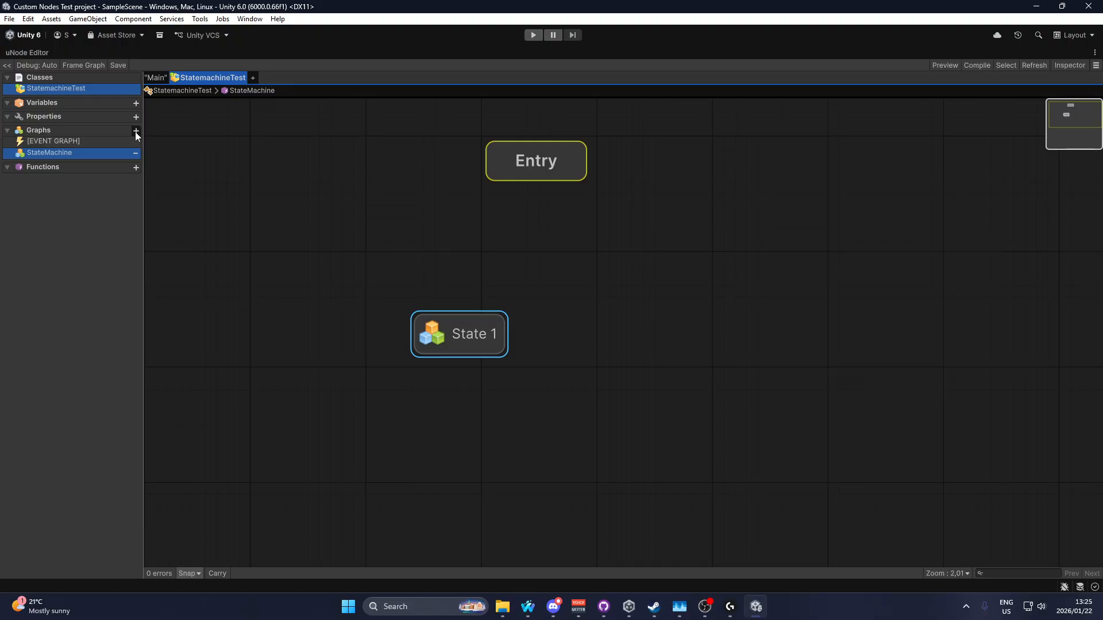
{"action": "key", "text": "ctrl+z"}
{"action": "right_click", "coordinate": [450, 321]}
{"action": "left_click", "coordinate": [491, 327]}
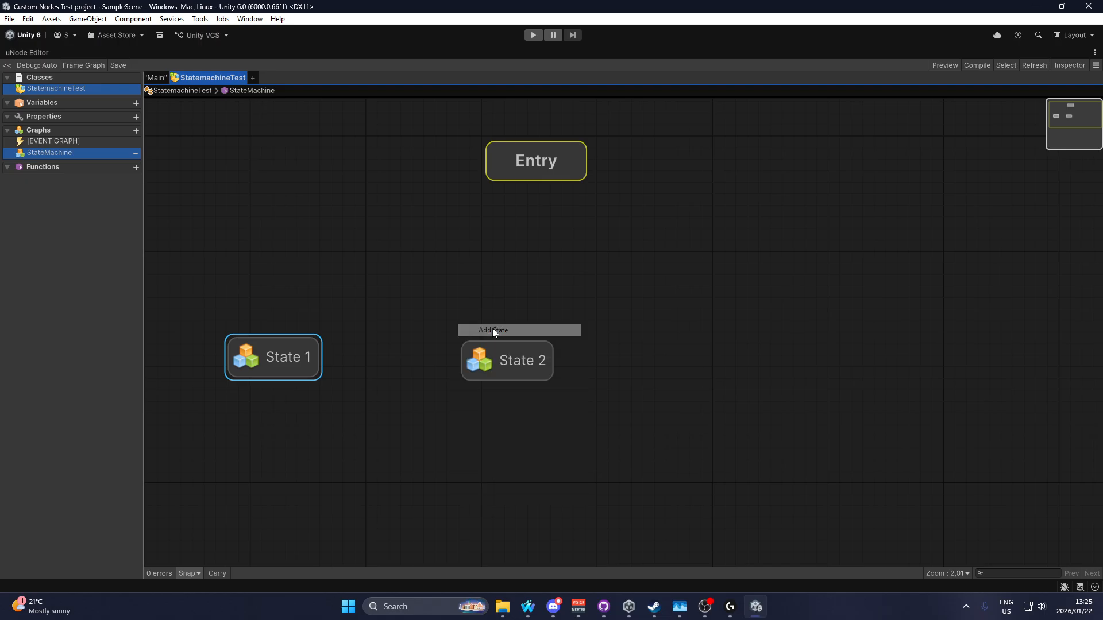
{"action": "left_click", "coordinate": [492, 360]}
Step: Add a third and a fourth state to the same row and move the Entry node slightly closer to it
{"action": "right_click", "coordinate": [639, 353]}
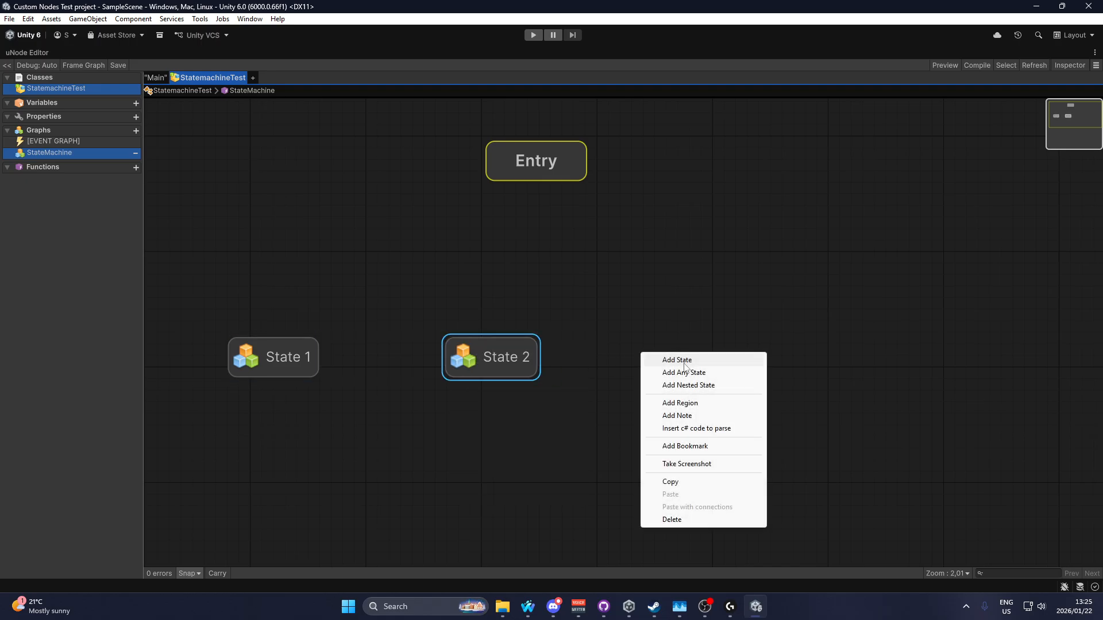
{"action": "left_click", "coordinate": [666, 360]}
{"action": "left_click_drag", "start_coordinate": [687, 393], "coordinate": [674, 359]}
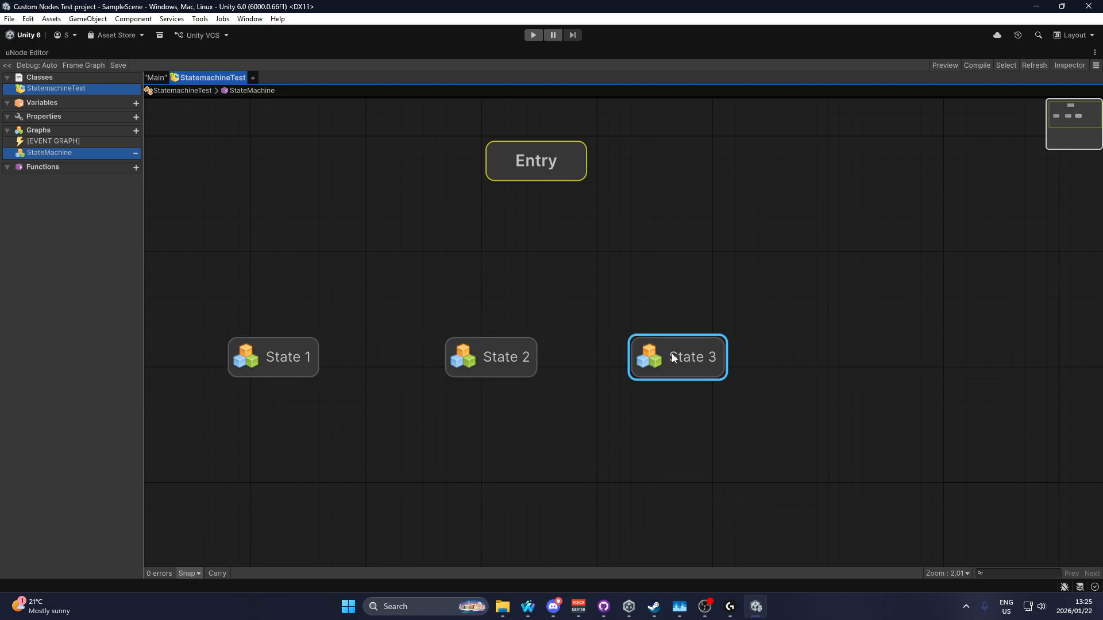
{"action": "right_click", "coordinate": [828, 345]}
{"action": "left_click", "coordinate": [867, 352]}
{"action": "left_click_drag", "start_coordinate": [861, 367], "coordinate": [855, 347]}
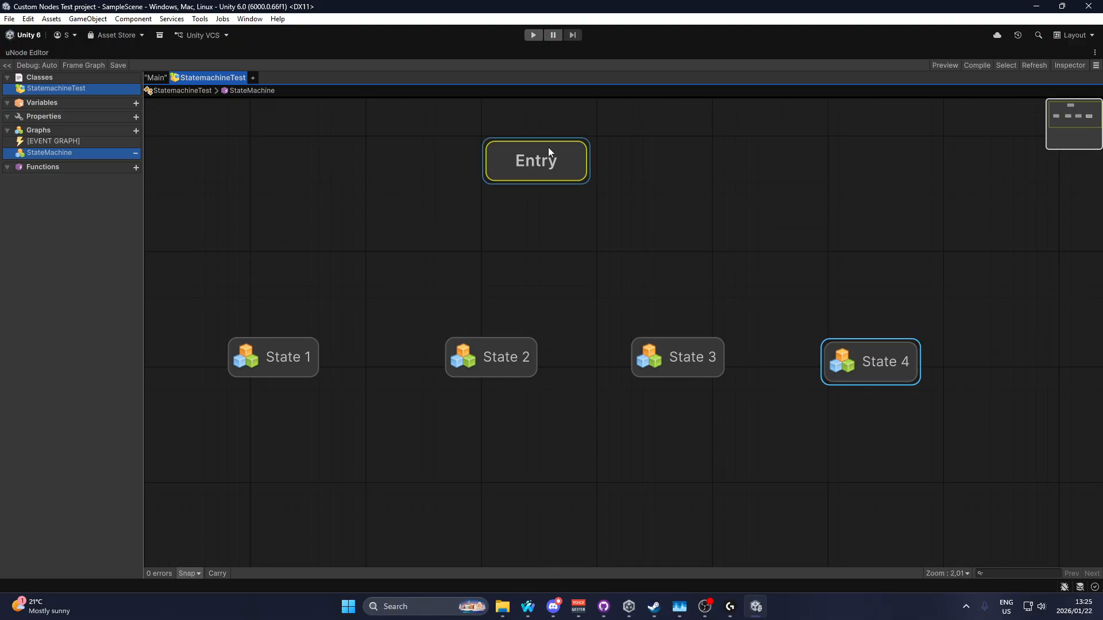
{"action": "left_click_drag", "start_coordinate": [550, 148], "coordinate": [533, 173]}
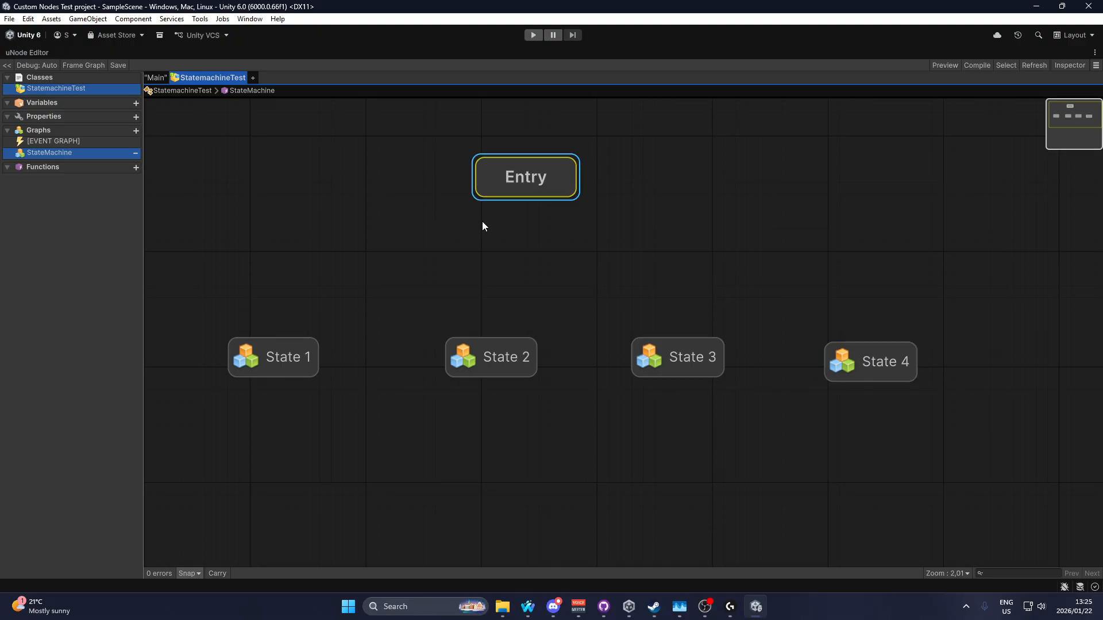
Step: Add an Any State above State 1 and a nested state above State 2
{"action": "right_click", "coordinate": [329, 247]}
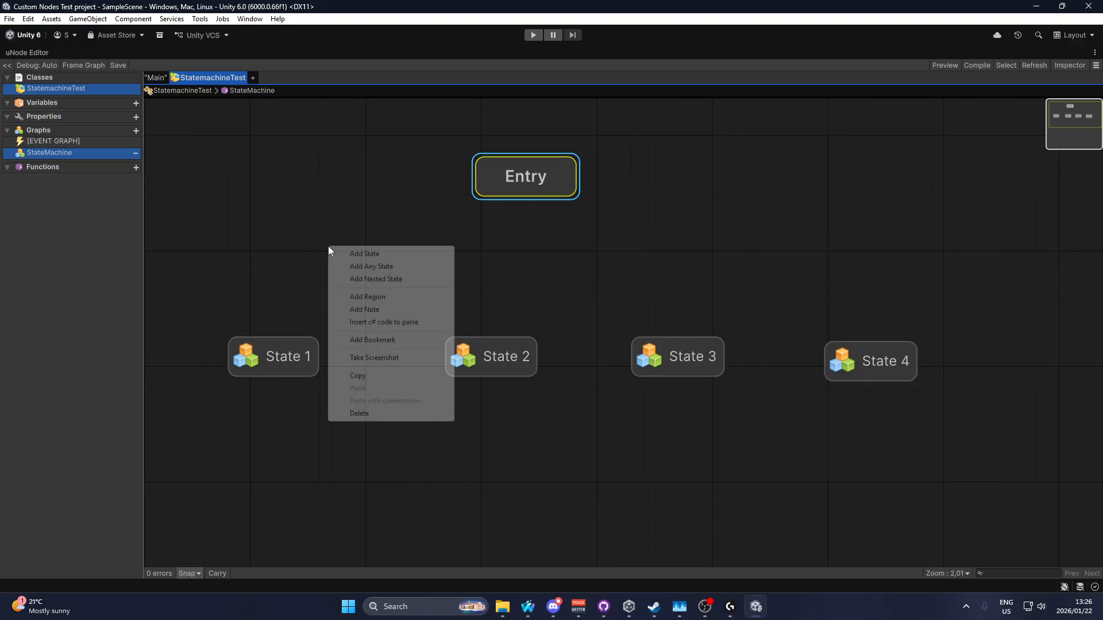
{"action": "left_click", "coordinate": [378, 266]}
{"action": "left_click_drag", "start_coordinate": [381, 274], "coordinate": [278, 240]}
{"action": "right_click", "coordinate": [420, 244]}
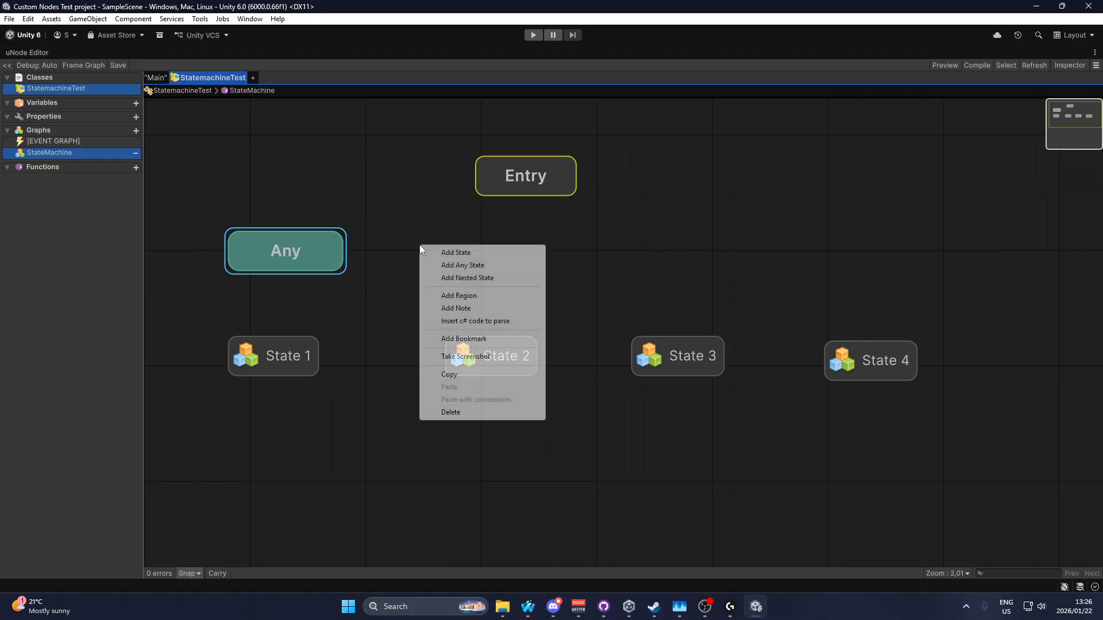
{"action": "left_click", "coordinate": [469, 278]}
{"action": "left_click_drag", "start_coordinate": [469, 281], "coordinate": [473, 263]}
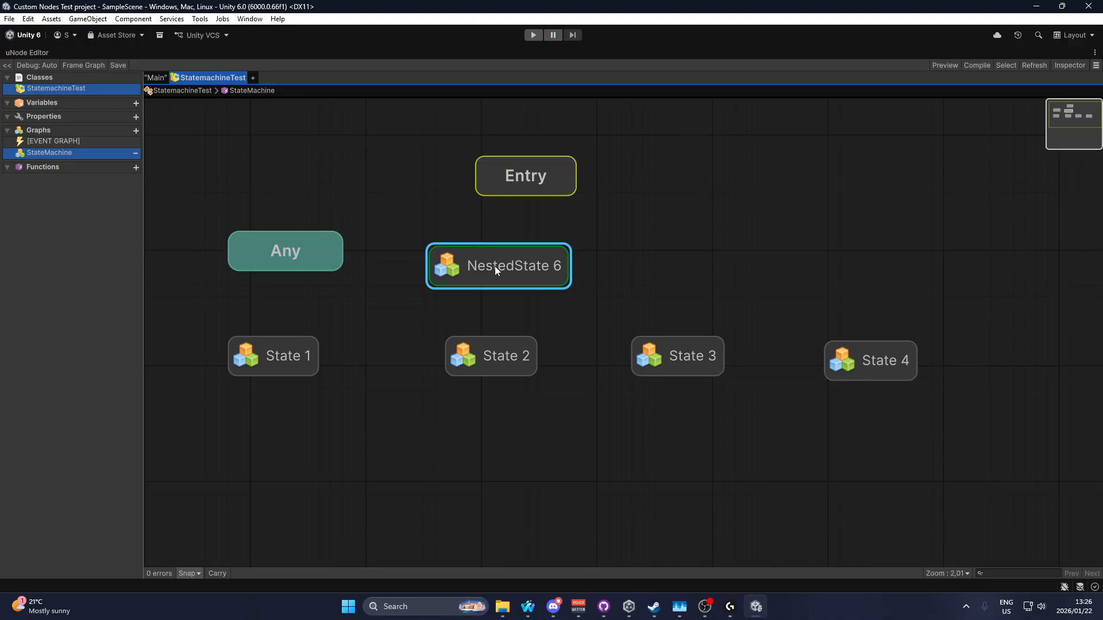
Step: Delete the nested state and the Any state from the state machine graph
{"action": "key", "text": "Delete"}
{"action": "left_click", "coordinate": [298, 262]}
{"action": "key", "text": "Delete"}
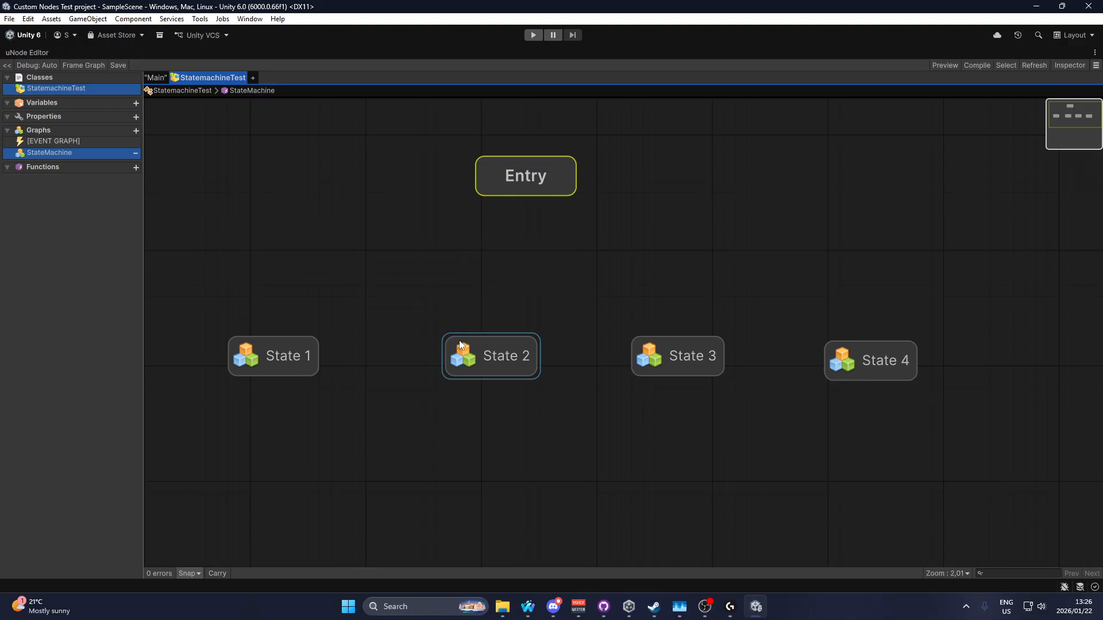
Step: Add a new function named TestFunction and open its graph
{"action": "middle_click_drag", "start_coordinate": [358, 200], "coordinate": [503, 195]}
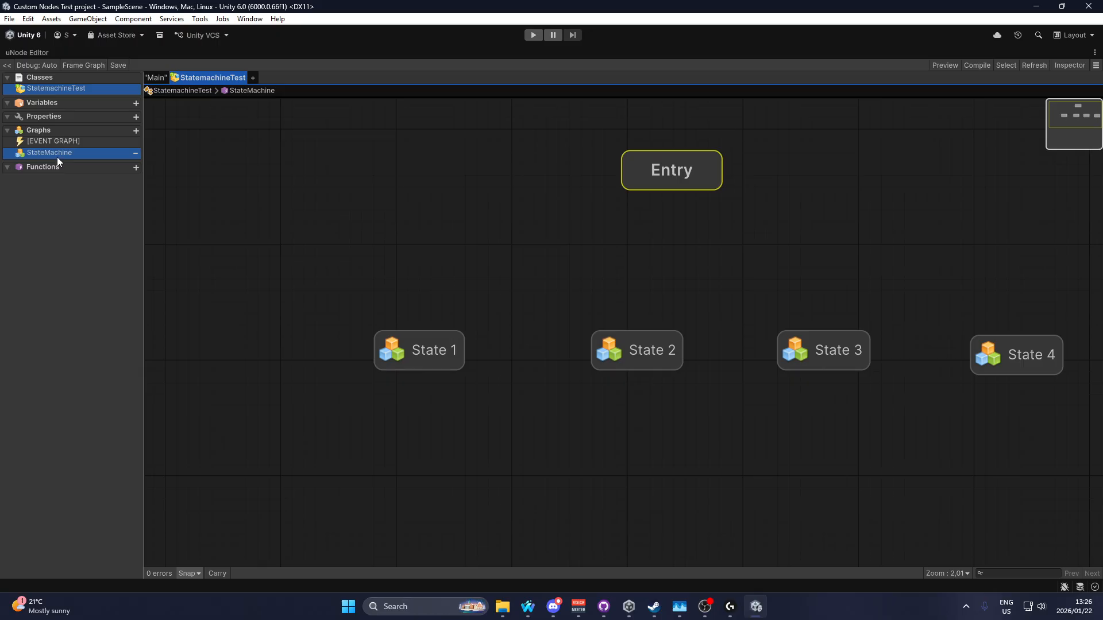
{"action": "left_click", "coordinate": [136, 170]}
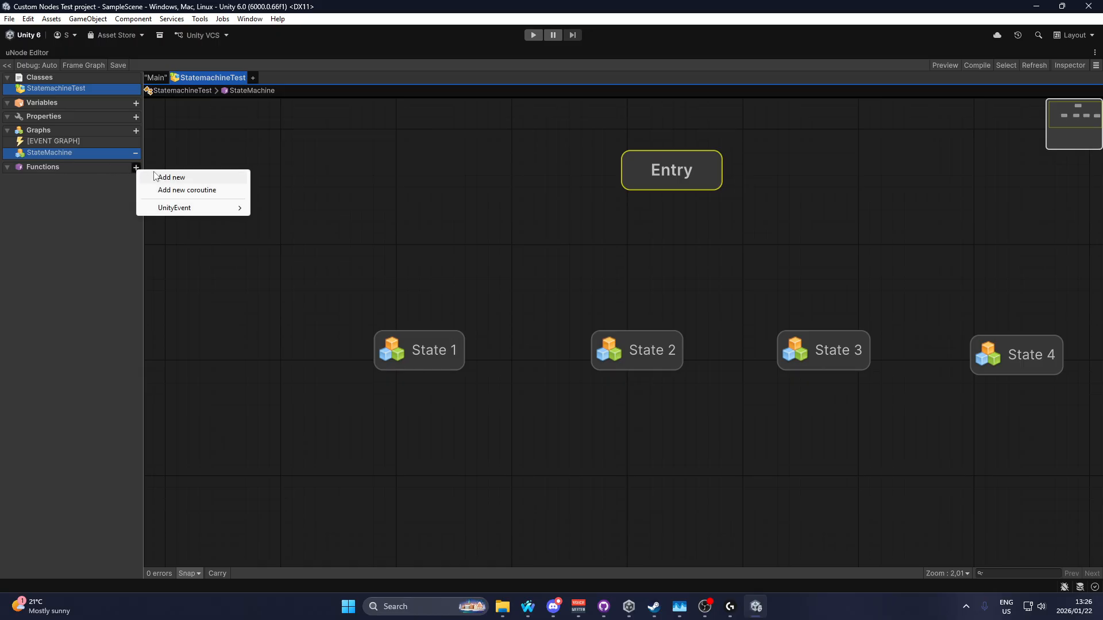
{"action": "left_click", "coordinate": [163, 176]}
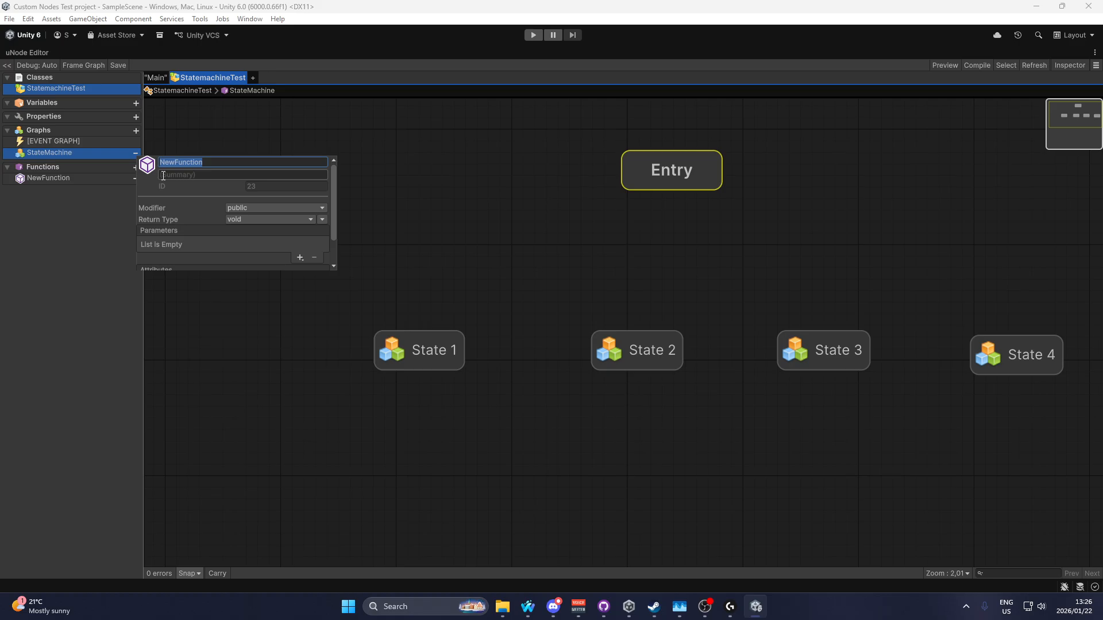
{"action": "type", "text": "TestFunction"}
{"action": "key", "text": "Return"}
{"action": "left_click", "coordinate": [73, 184]}
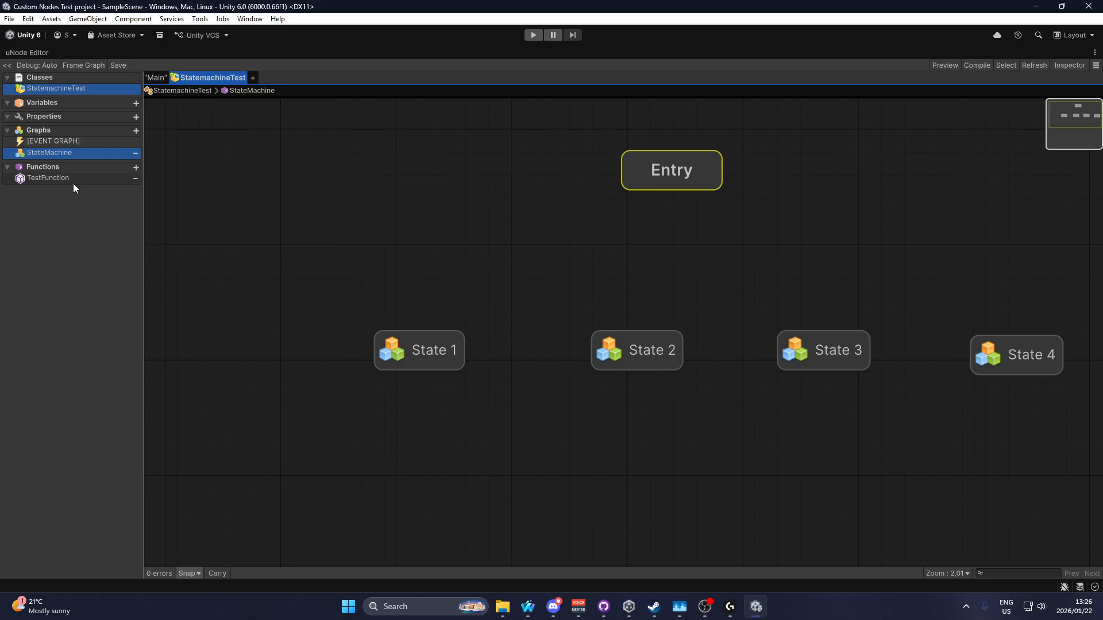
{"action": "left_click", "coordinate": [59, 177]}
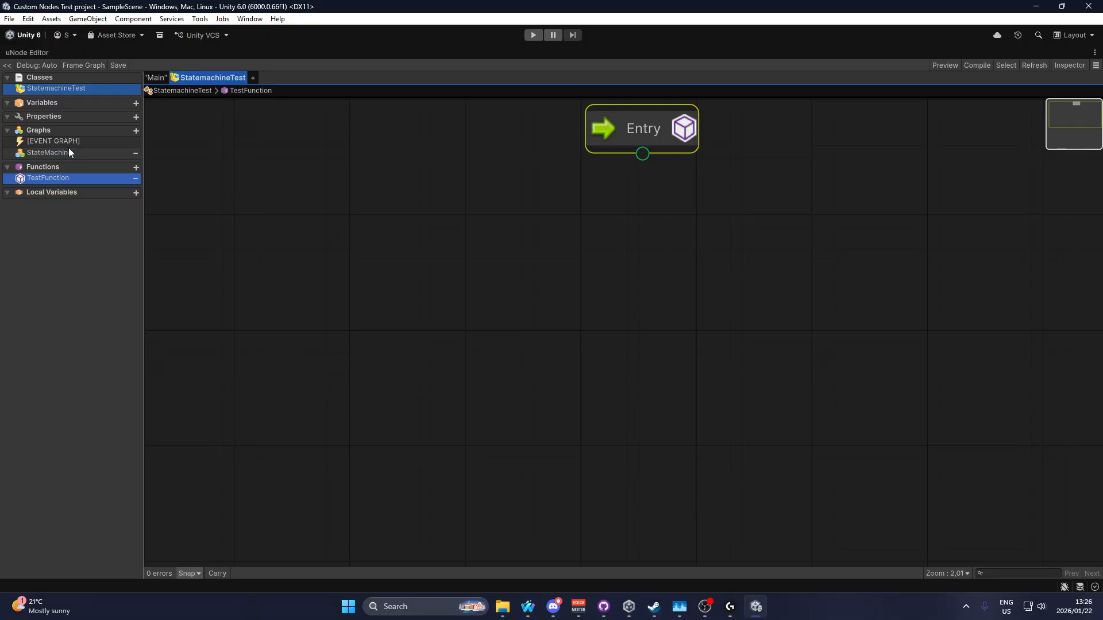
Step: Add a Get State Machine node for StateMachine to TestFunction, below and left of the Entry node
{"action": "right_click", "coordinate": [385, 253]}
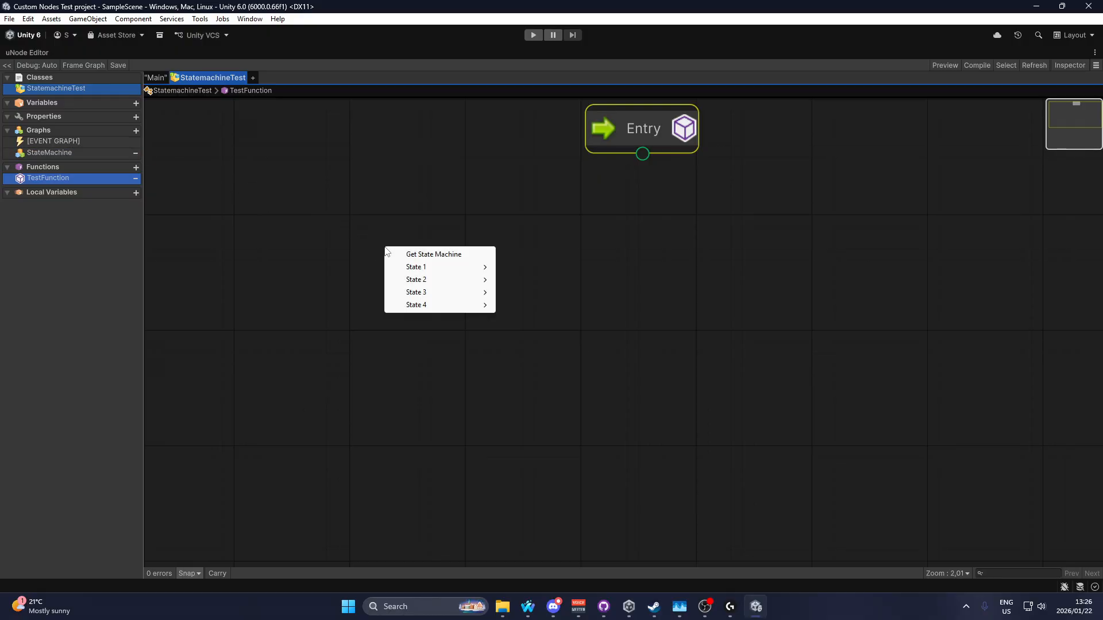
{"action": "mouse_move", "coordinate": [420, 270]}
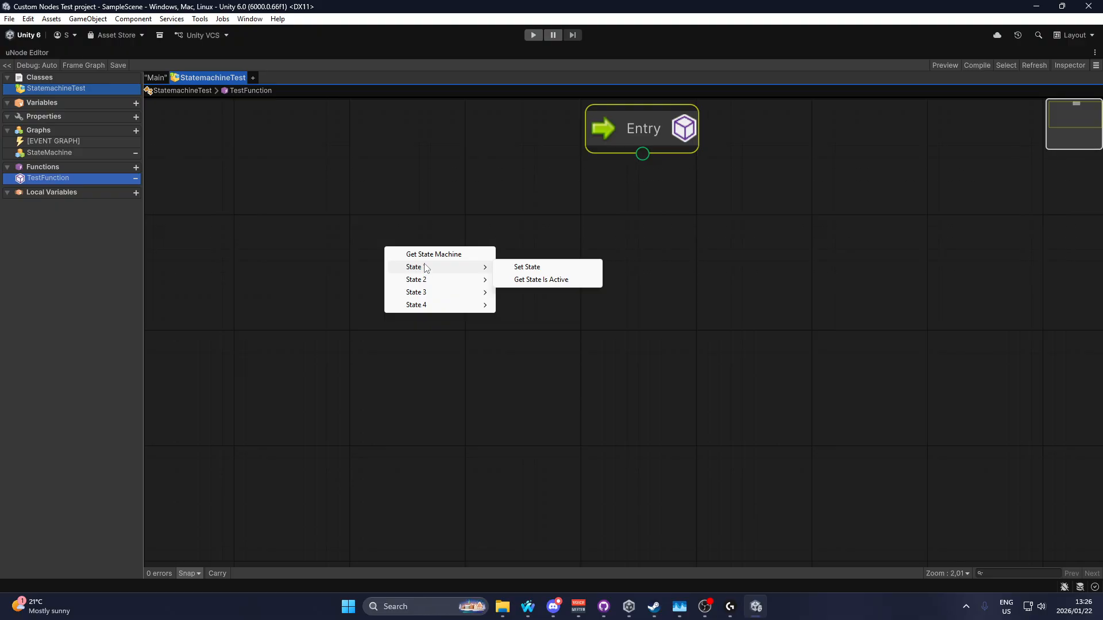
{"action": "left_click", "coordinate": [423, 256]}
{"action": "left_click_drag", "start_coordinate": [463, 295], "coordinate": [371, 317]}
Step: Show the graph inspector and set the StateMachine graph's Update Type to Manual
{"action": "left_click", "coordinate": [1067, 66]}
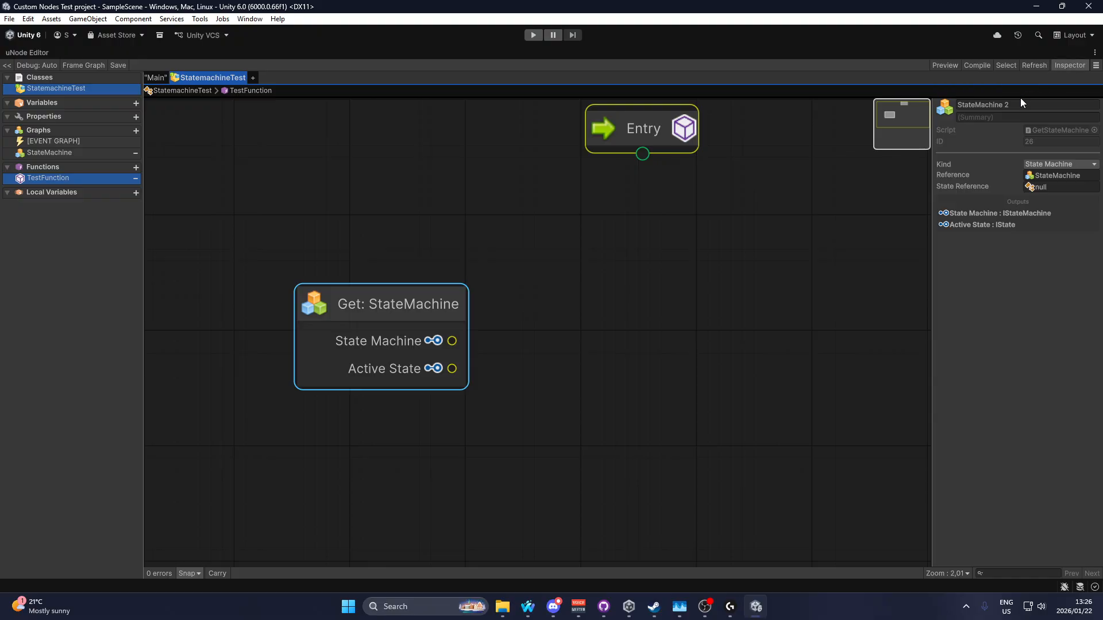
{"action": "left_click", "coordinate": [53, 153]}
{"action": "left_click", "coordinate": [1039, 165]}
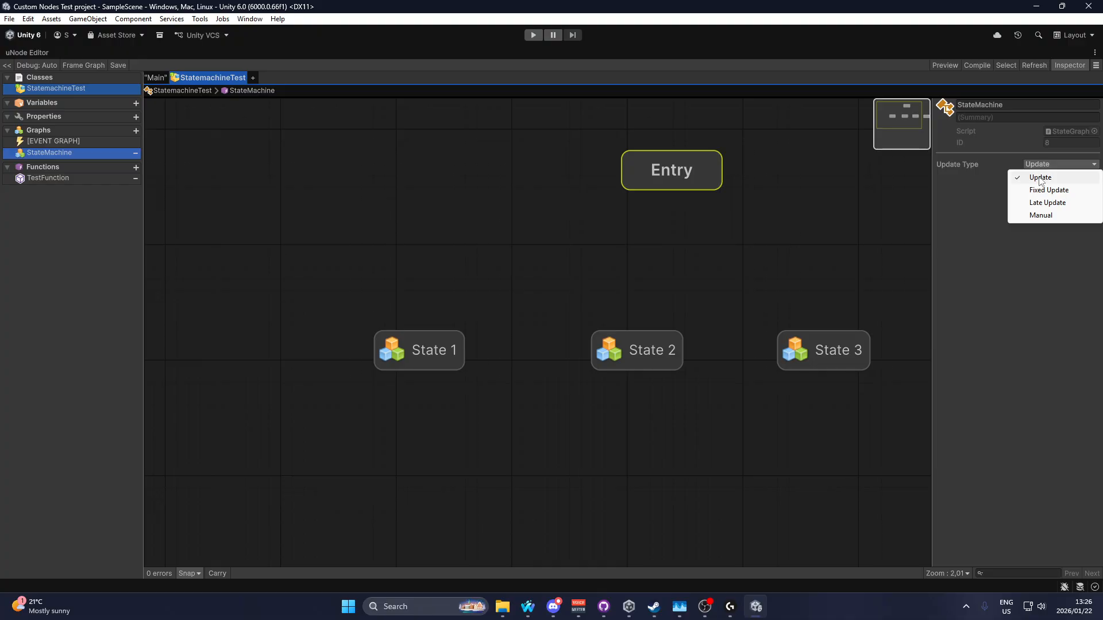
{"action": "left_click", "coordinate": [1039, 216]}
Step: In TestFunction, add a Tick() call on the State Machine output and connect the Entry flow to it
{"action": "left_click", "coordinate": [76, 180]}
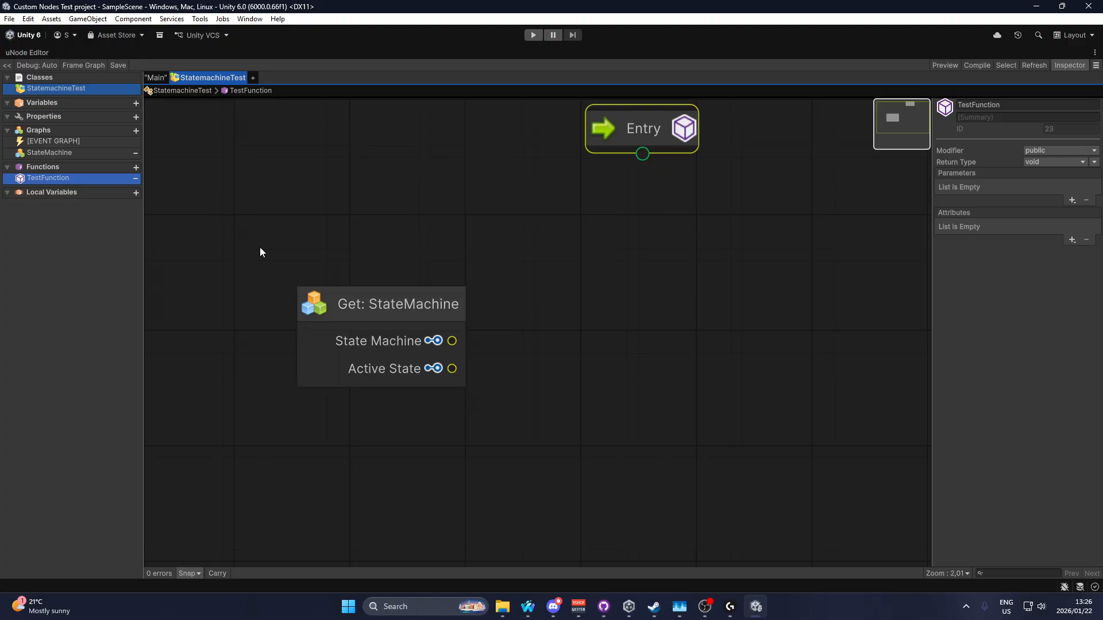
{"action": "left_click_drag", "start_coordinate": [452, 341], "coordinate": [601, 306]}
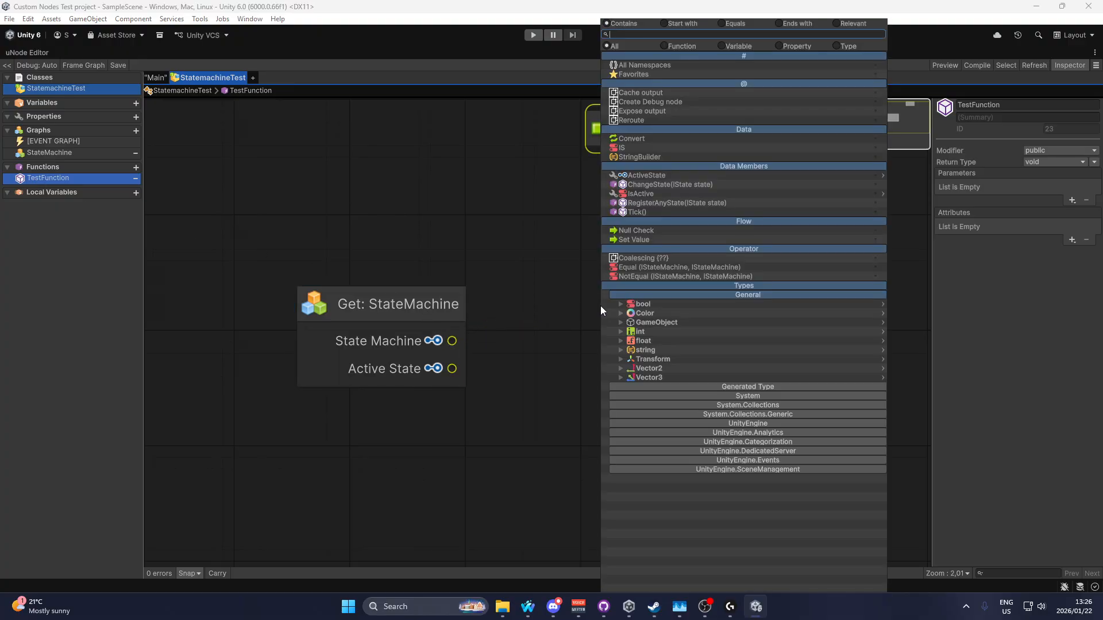
{"action": "type", "text": "tick"}
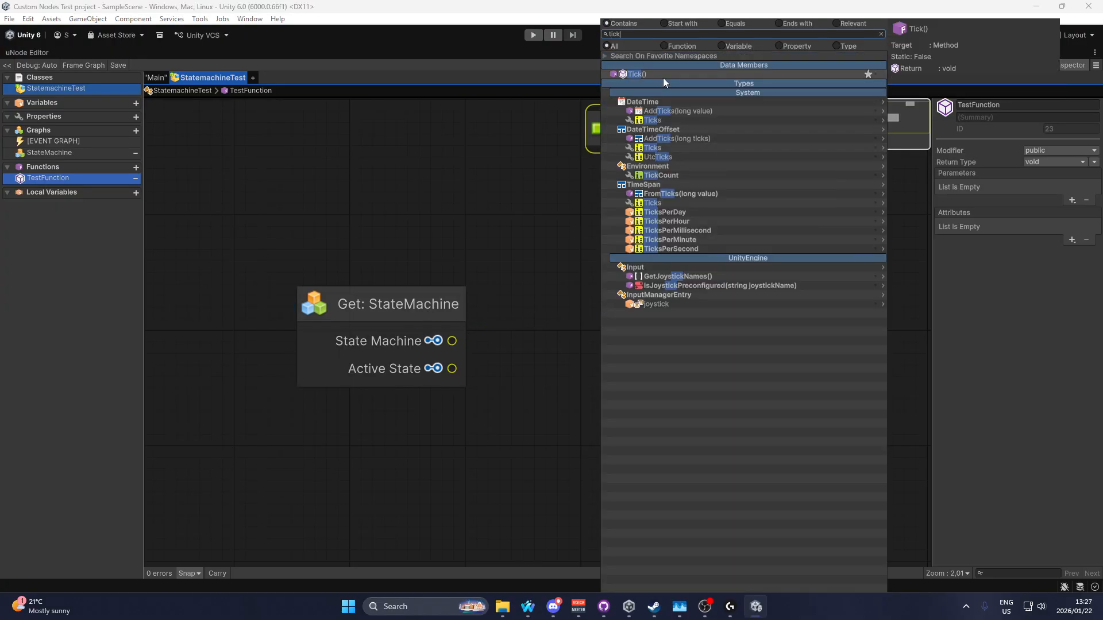
{"action": "left_click", "coordinate": [663, 75]}
{"action": "left_click_drag", "start_coordinate": [671, 378], "coordinate": [627, 300]}
{"action": "left_click_drag", "start_coordinate": [642, 153], "coordinate": [648, 261]}
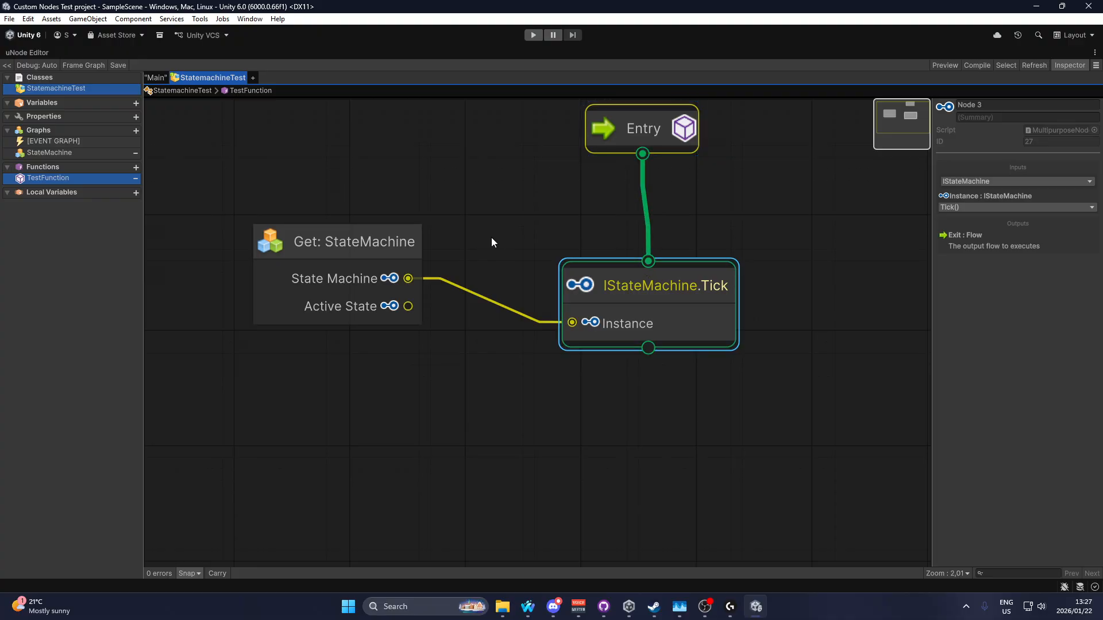
{"action": "middle_click_drag", "start_coordinate": [514, 229], "coordinate": [534, 336]}
{"action": "left_click", "coordinate": [550, 318]}
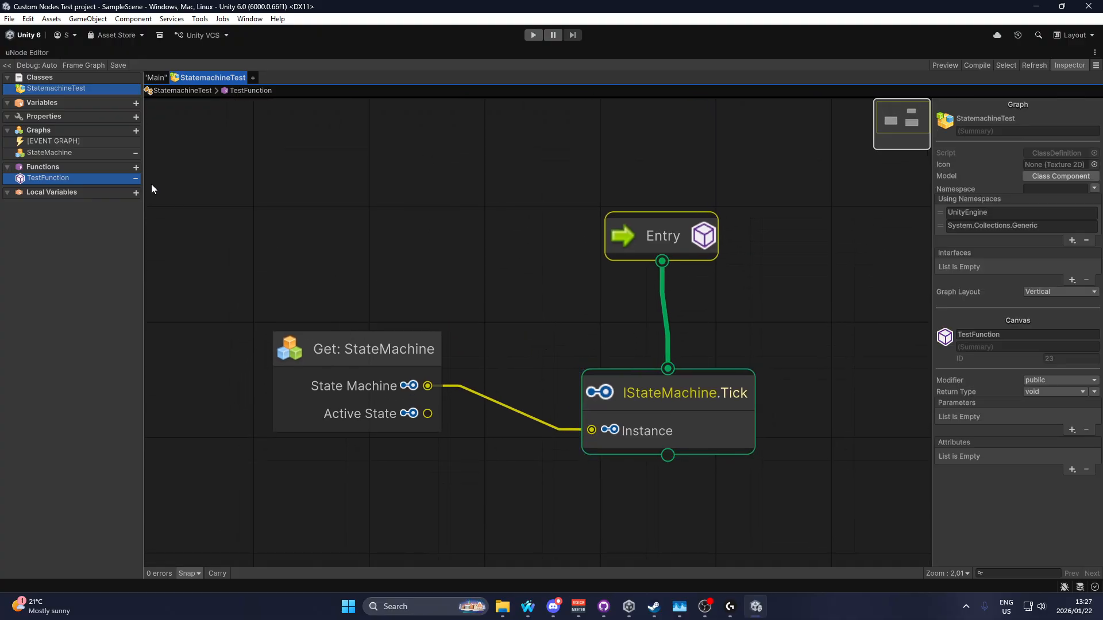
Step: Delete the Tick and Get: StateMachine nodes, then remove TestFunction from the class
{"action": "left_click", "coordinate": [657, 412]}
{"action": "key", "text": "Delete"}
{"action": "left_click", "coordinate": [377, 356]}
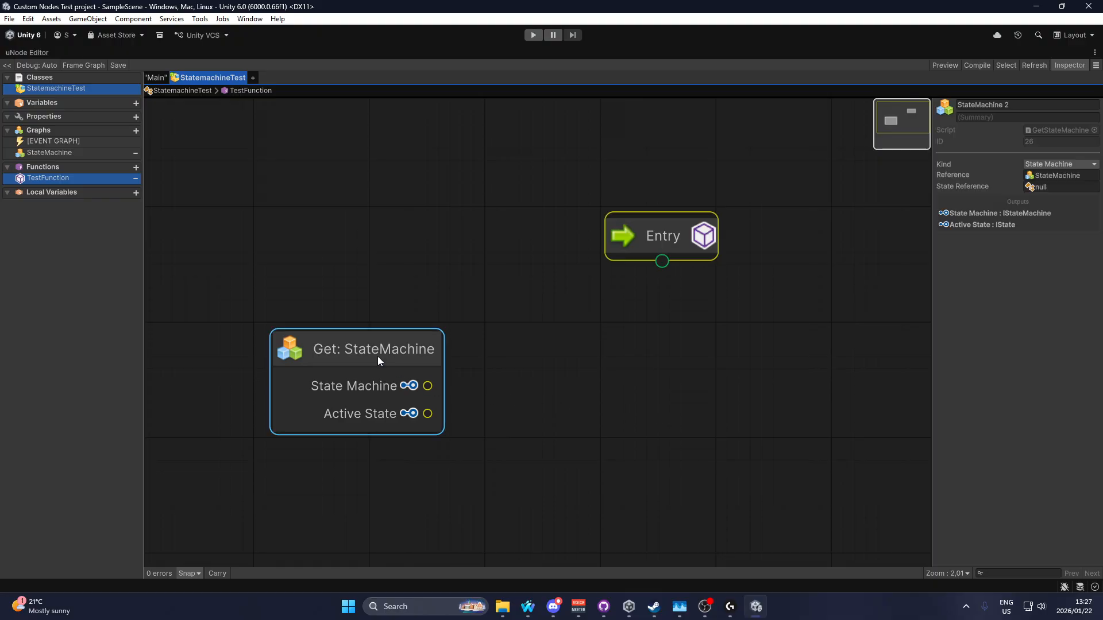
{"action": "key", "text": "Delete"}
{"action": "left_click", "coordinate": [644, 233]}
{"action": "key", "text": "Delete"}
{"action": "left_click", "coordinate": [136, 178]}
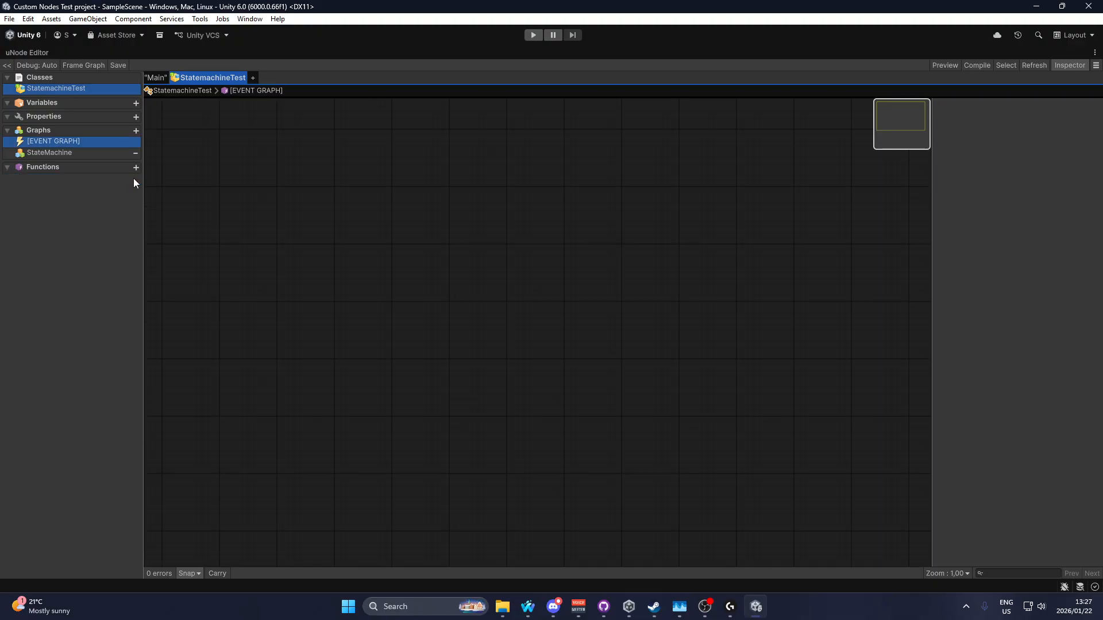
Step: In the StateMachine graph, move the Entry node up slightly and delete State 2, State 3 and State 4
{"action": "left_click", "coordinate": [54, 152]}
{"action": "middle_click_drag", "start_coordinate": [351, 205], "coordinate": [433, 335]}
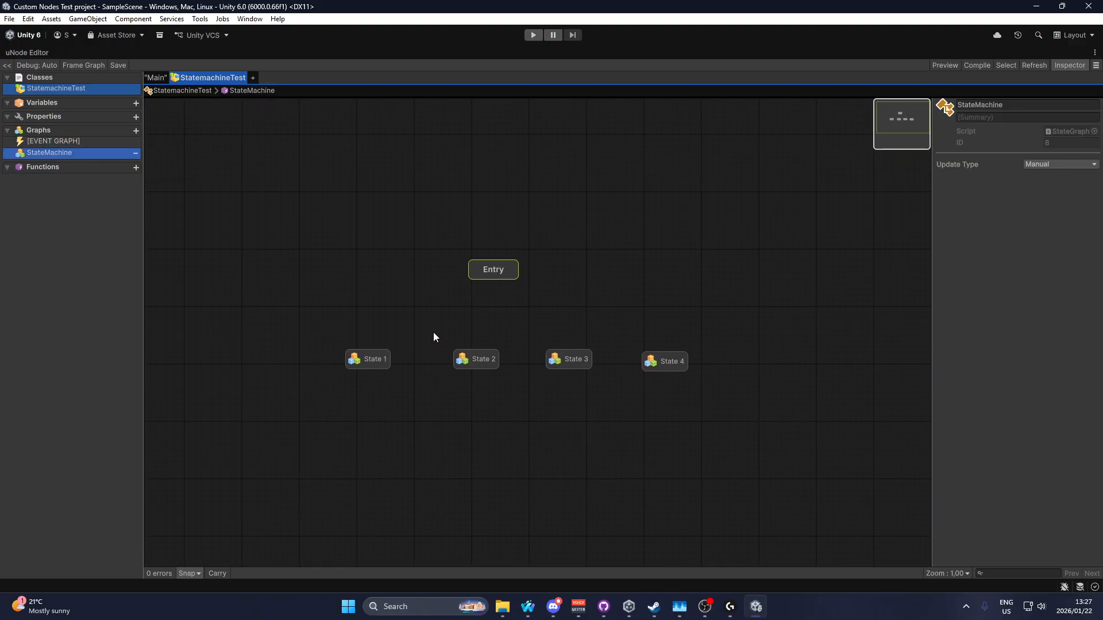
{"action": "scroll", "coordinate": [465, 307], "scroll_direction": "up", "scroll_amount": 5}
{"action": "left_click_drag", "start_coordinate": [490, 263], "coordinate": [487, 234]}
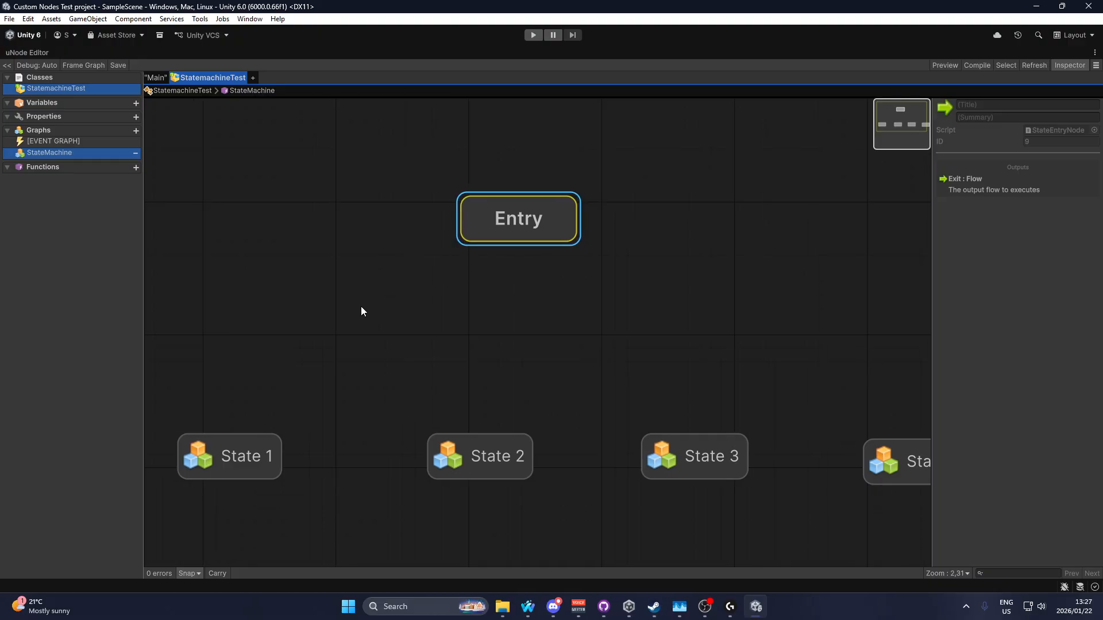
{"action": "middle_click_drag", "start_coordinate": [362, 310], "coordinate": [498, 276]}
{"action": "middle_click_drag", "start_coordinate": [626, 485], "coordinate": [432, 401]}
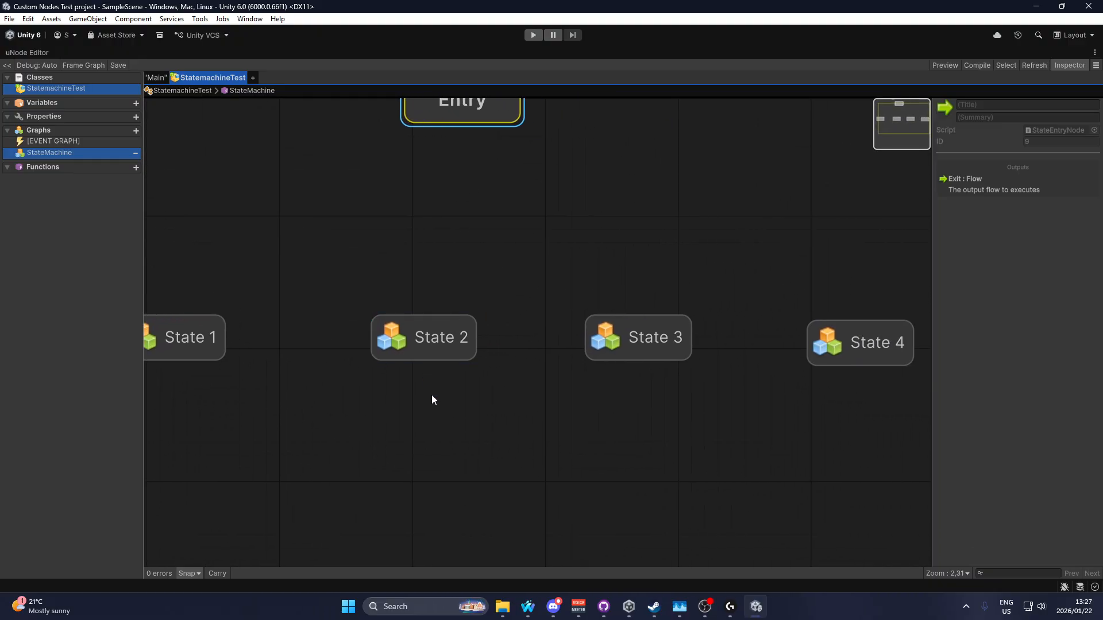
{"action": "left_click_drag", "start_coordinate": [398, 467], "coordinate": [838, 287]}
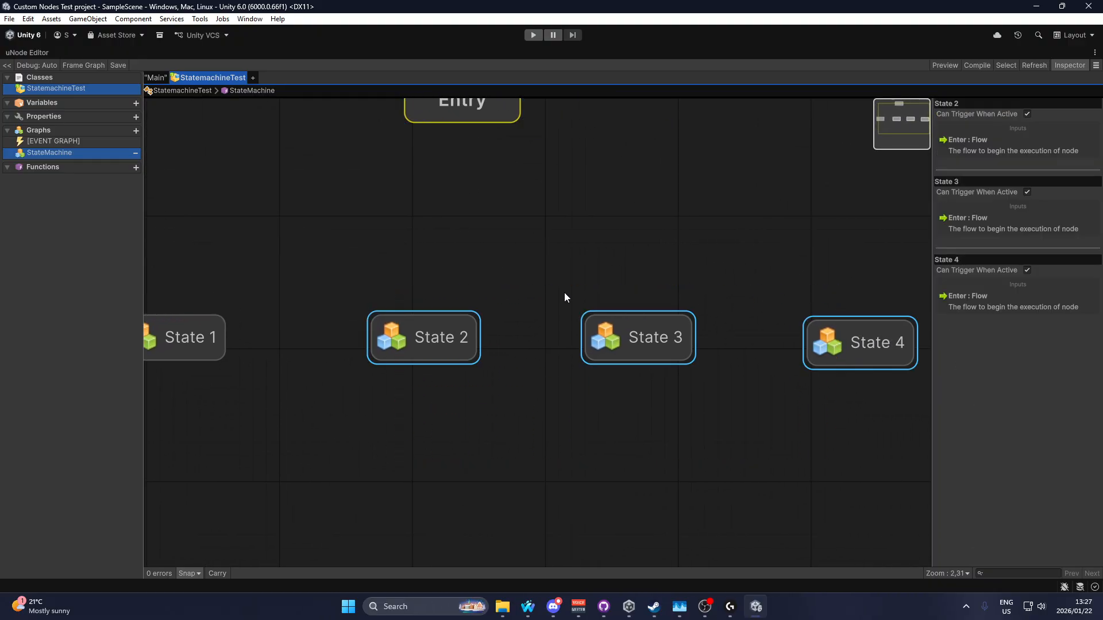
{"action": "key", "text": "Delete"}
{"action": "middle_click_drag", "start_coordinate": [268, 290], "coordinate": [506, 279]}
Step: Add two new states, State 2 and State 3, in a row to the right of State 1
{"action": "left_click", "coordinate": [447, 309]}
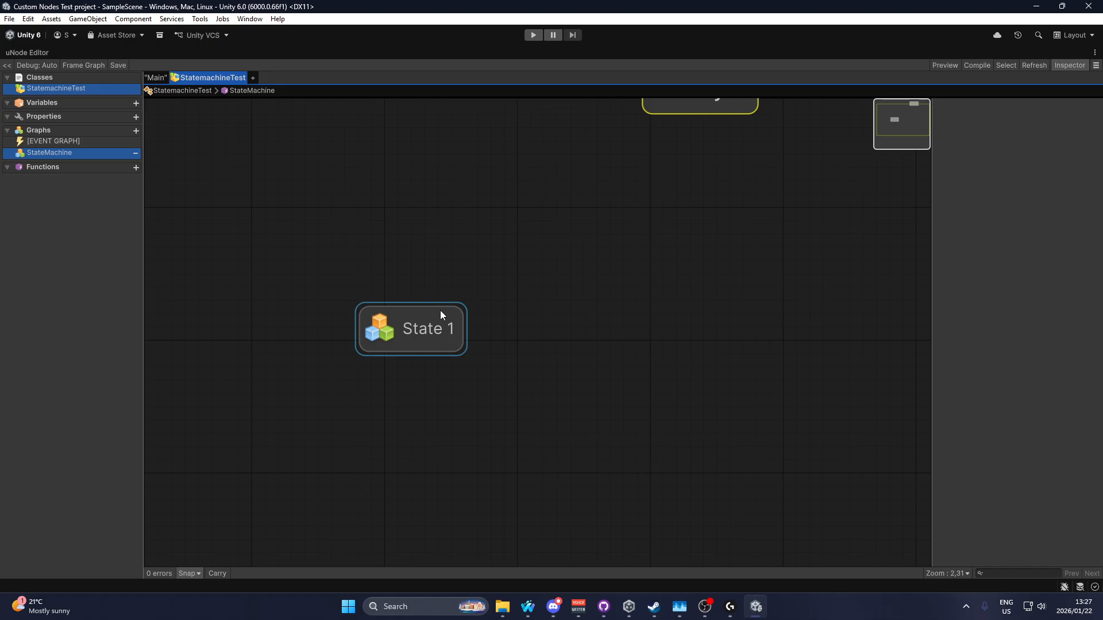
{"action": "left_click", "coordinate": [522, 319]}
{"action": "right_click", "coordinate": [573, 316]}
{"action": "left_click", "coordinate": [592, 322]}
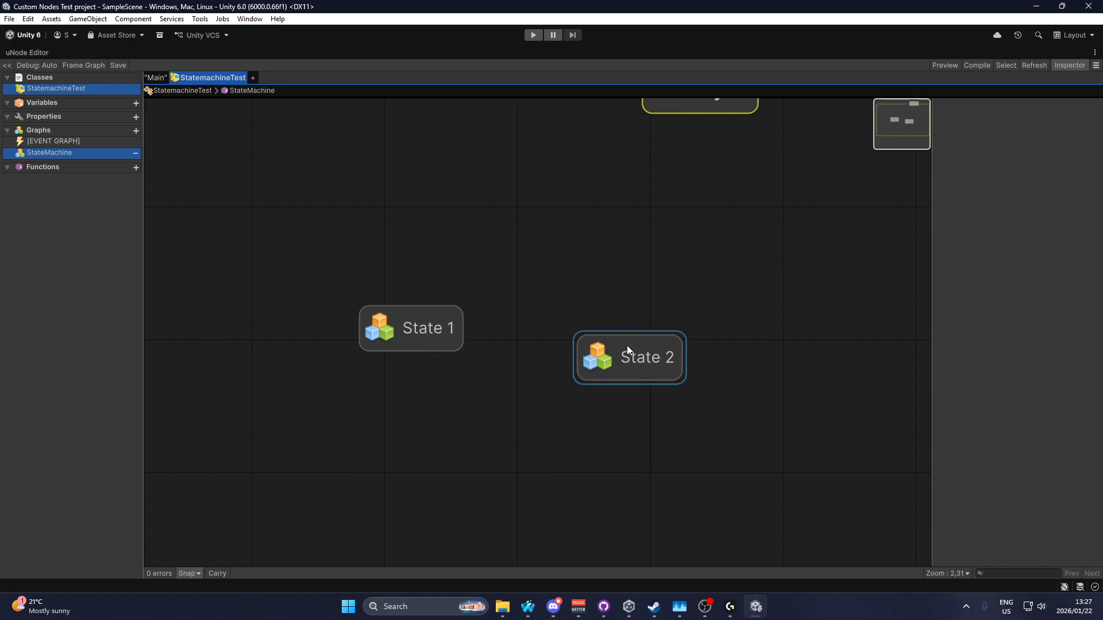
{"action": "right_click", "coordinate": [812, 324]}
{"action": "left_click", "coordinate": [831, 330]}
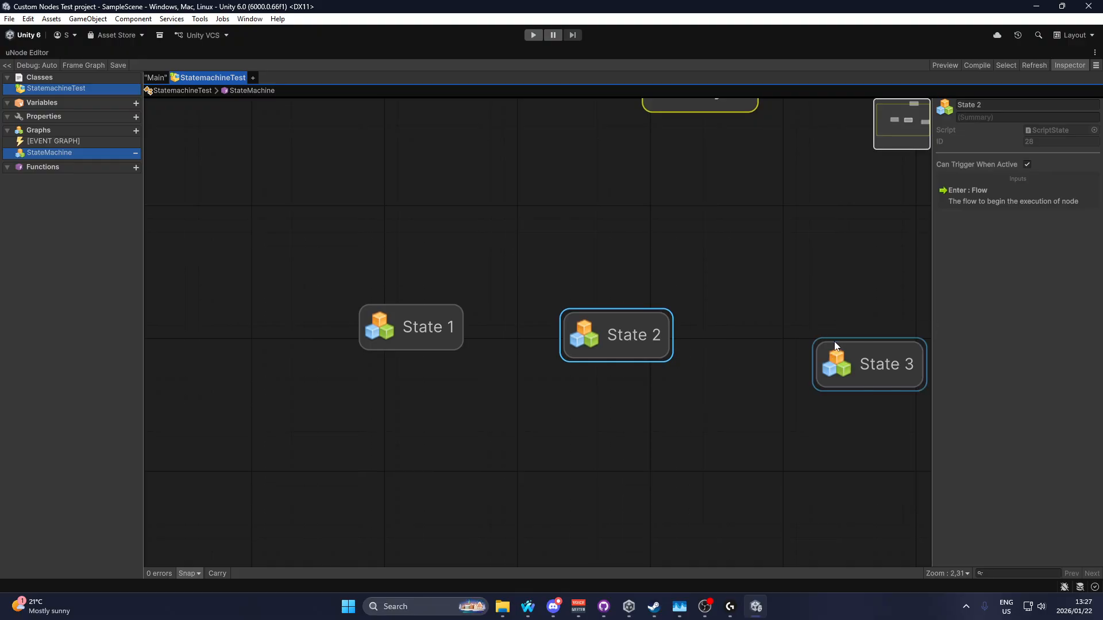
Step: Rename State 1 as Cube 1
{"action": "left_click", "coordinate": [398, 324]}
{"action": "left_click", "coordinate": [1012, 105]}
{"action": "key", "text": "ctrl+a"}
{"action": "type", "text": "Cube 1"}
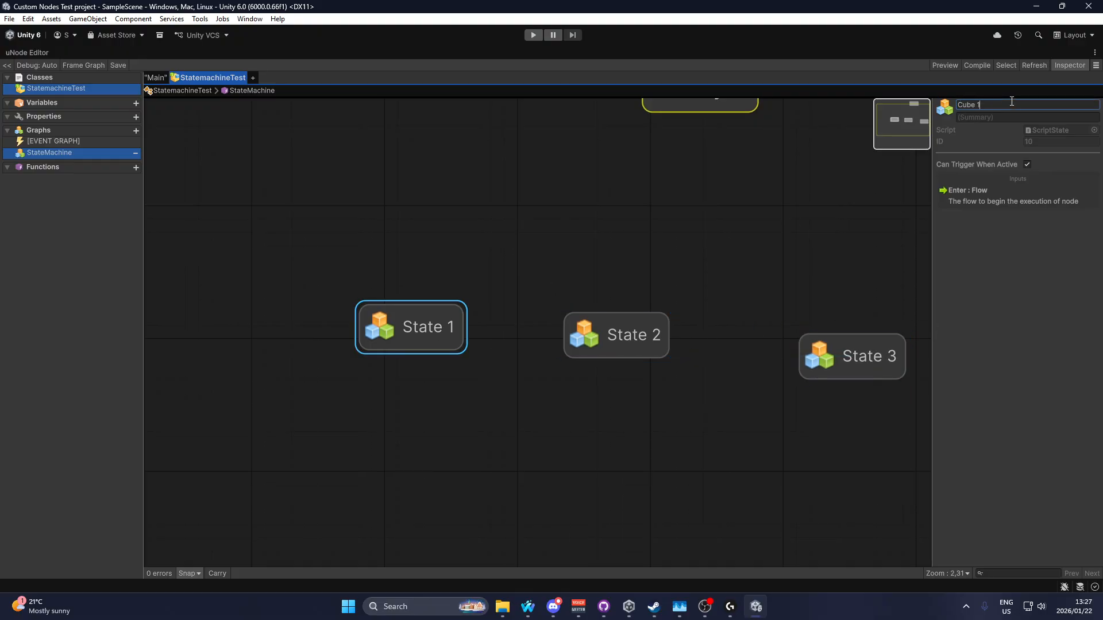
{"action": "key", "text": "Return"}
Step: Rename State 2 as Cube 2
{"action": "left_click", "coordinate": [637, 333]}
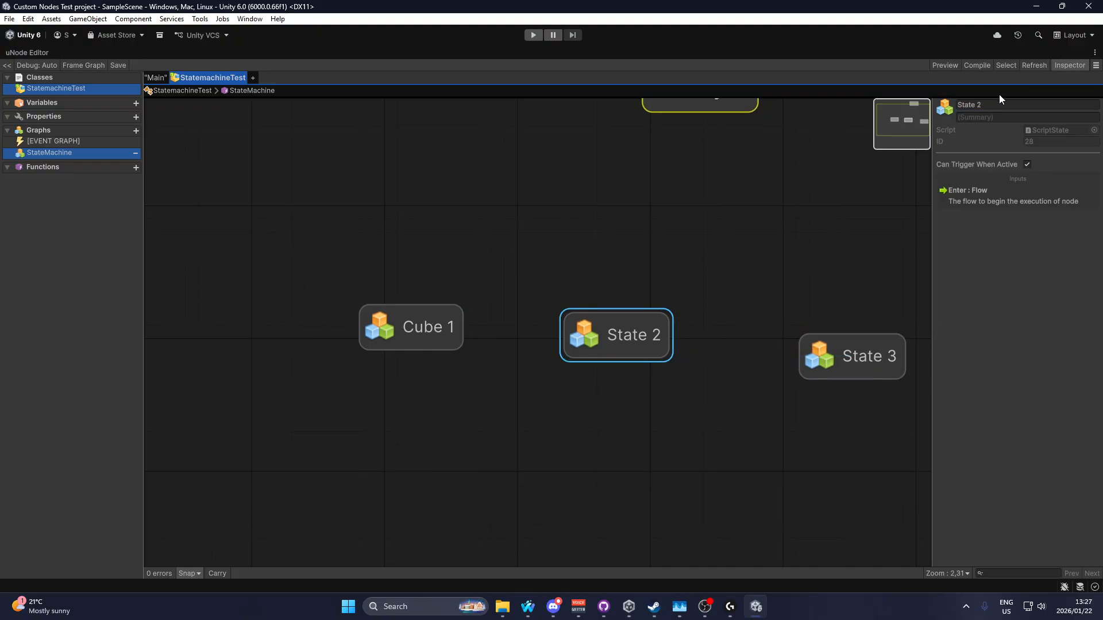
{"action": "left_click", "coordinate": [989, 104]}
{"action": "key", "text": "ctrl+a"}
{"action": "type", "text": "Cube 2"}
{"action": "key", "text": "Return"}
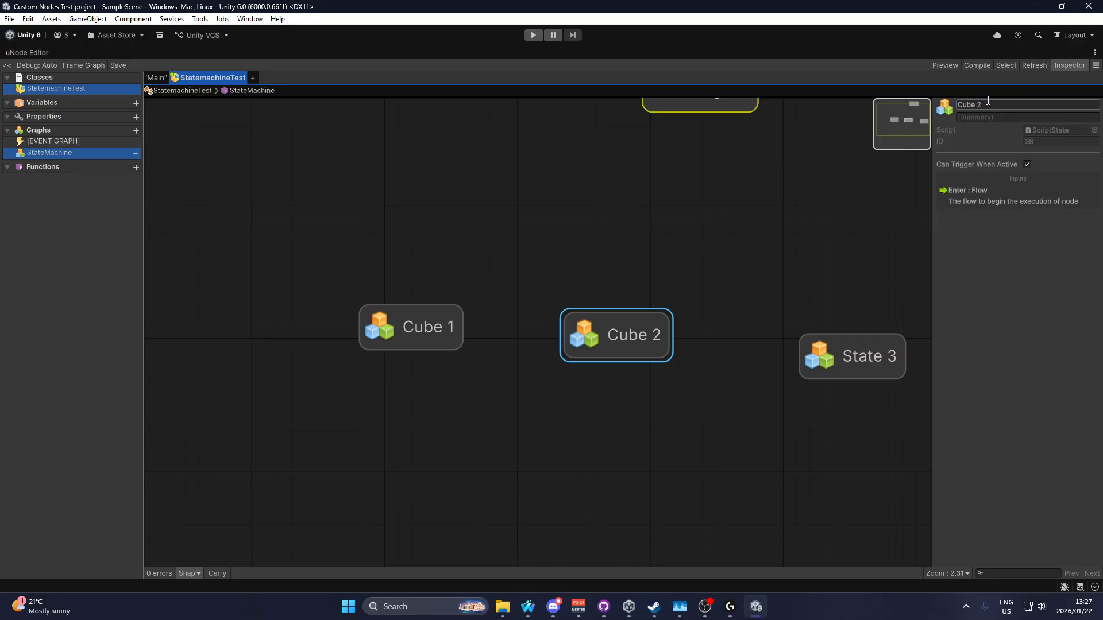
Step: Shift State 3 slightly toward Cube 2 and rename it as Cube 3
{"action": "left_click", "coordinate": [843, 372]}
{"action": "left_click_drag", "start_coordinate": [842, 372], "coordinate": [821, 356]}
{"action": "left_click", "coordinate": [997, 108]}
{"action": "key", "text": "ctrl+a"}
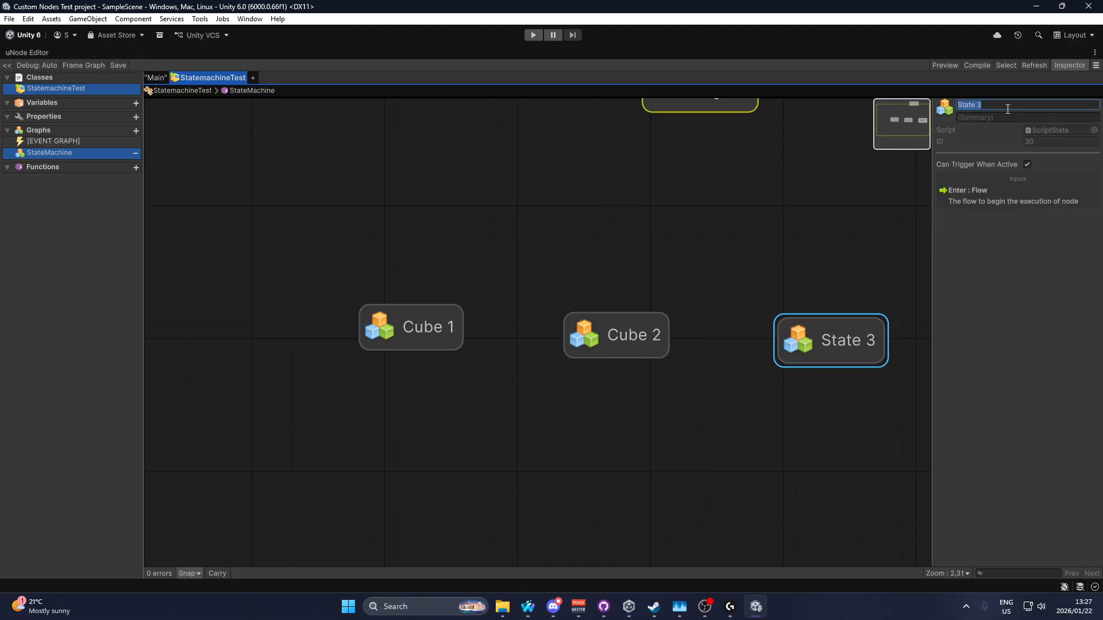
{"action": "type", "text": "Cube 3"}
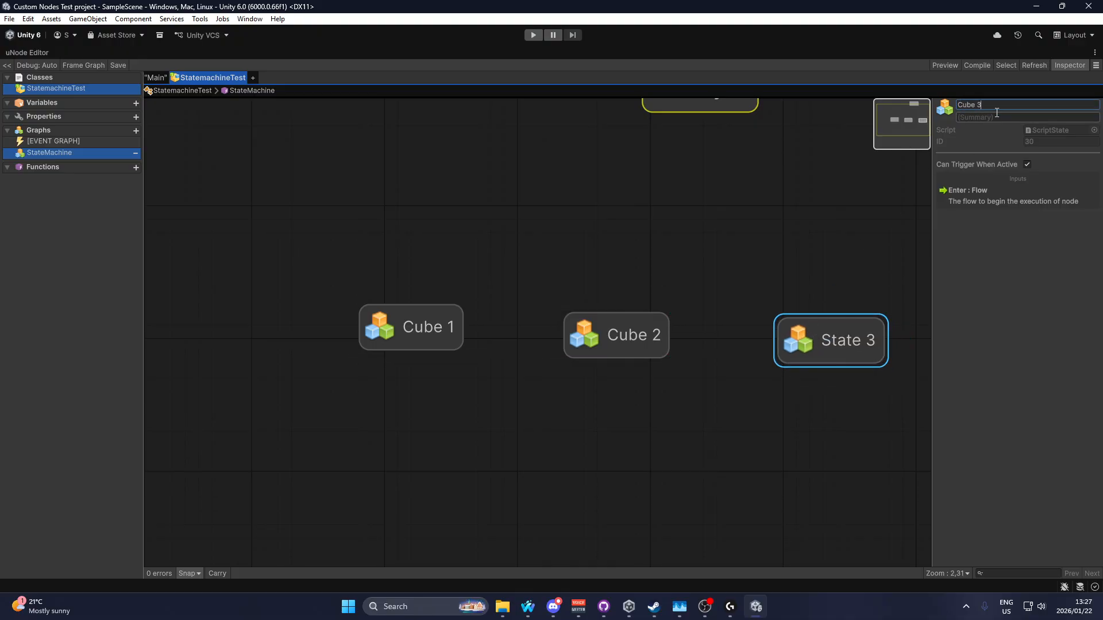
{"action": "key", "text": "Return"}
Step: Align Cube 2 and Cube 3 in a level row with Cube 1
{"action": "left_click_drag", "start_coordinate": [829, 346], "coordinate": [821, 341]}
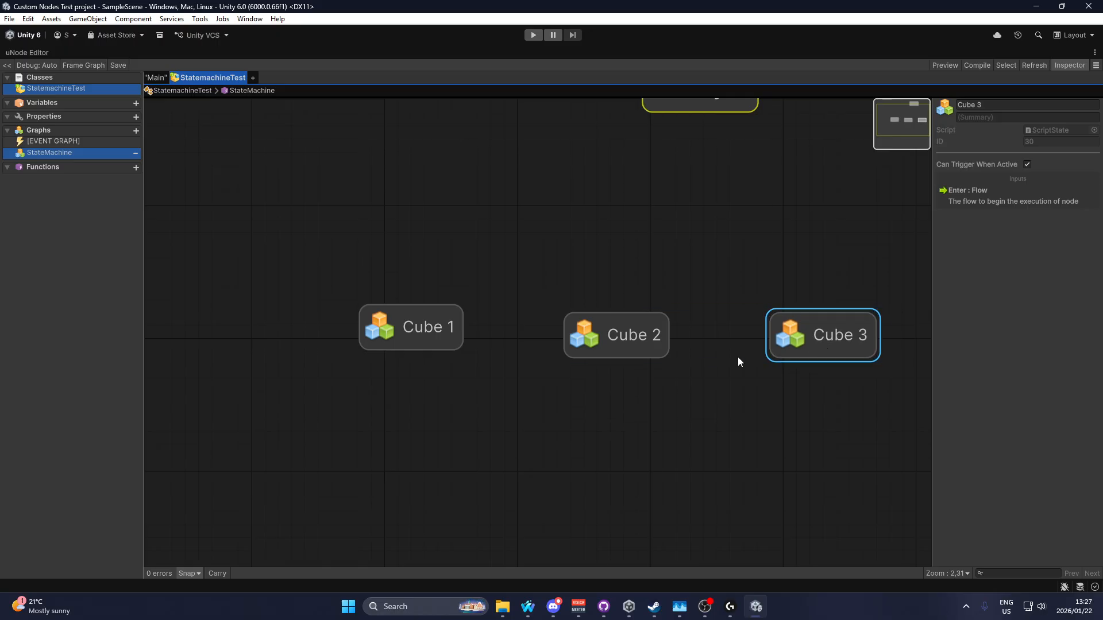
{"action": "left_click_drag", "start_coordinate": [626, 335], "coordinate": [620, 327]}
{"action": "left_click_drag", "start_coordinate": [776, 328], "coordinate": [772, 318]}
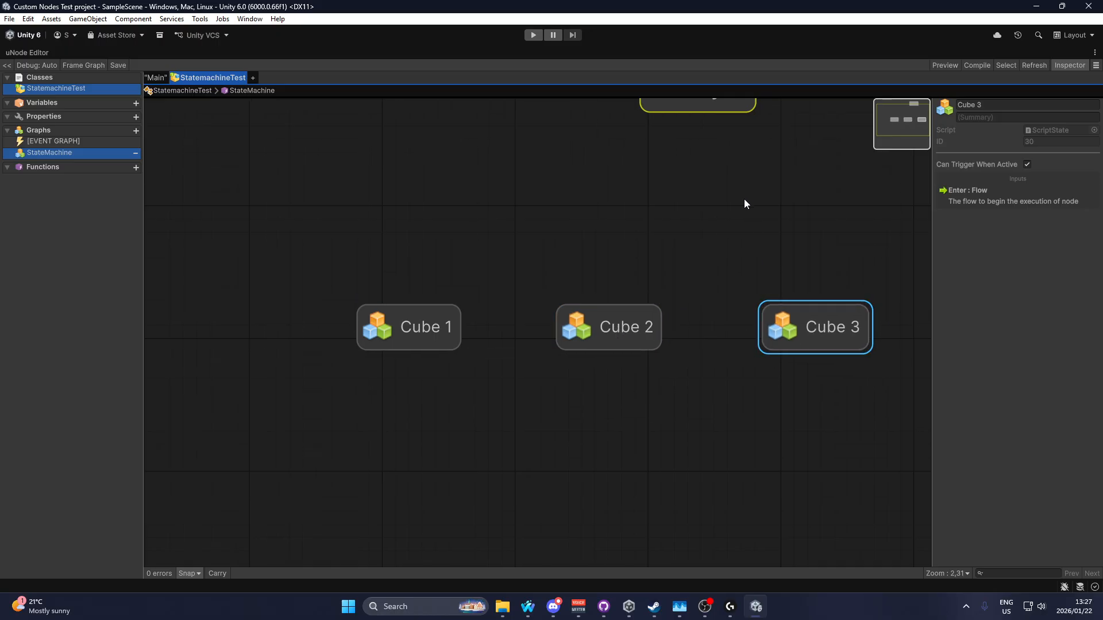
Step: Move the Entry node above Cube 1, connect Entry to Cube 1, and line Cube 1 up beneath it
{"action": "middle_click_drag", "start_coordinate": [739, 144], "coordinate": [664, 261]}
{"action": "left_click_drag", "start_coordinate": [636, 207], "coordinate": [354, 181]}
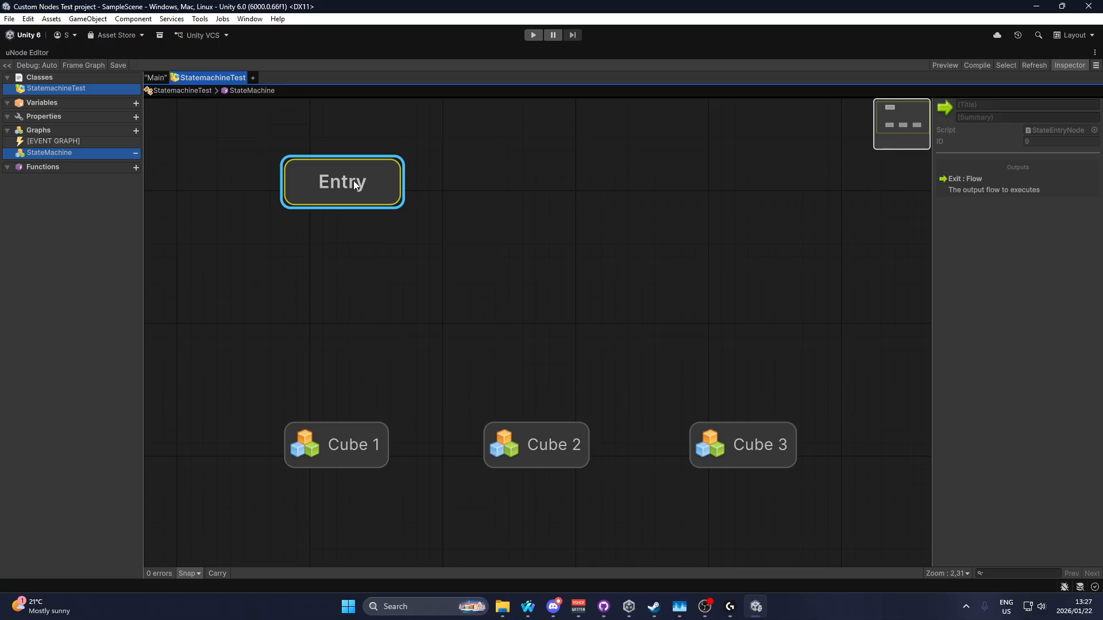
{"action": "right_click", "coordinate": [354, 182]}
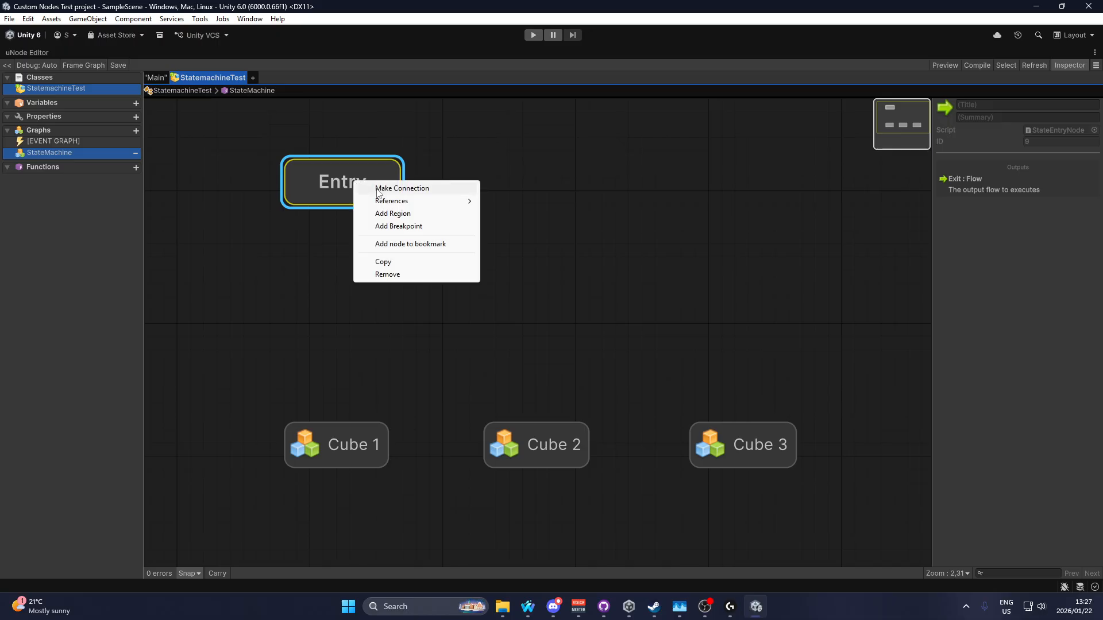
{"action": "left_click", "coordinate": [378, 190]}
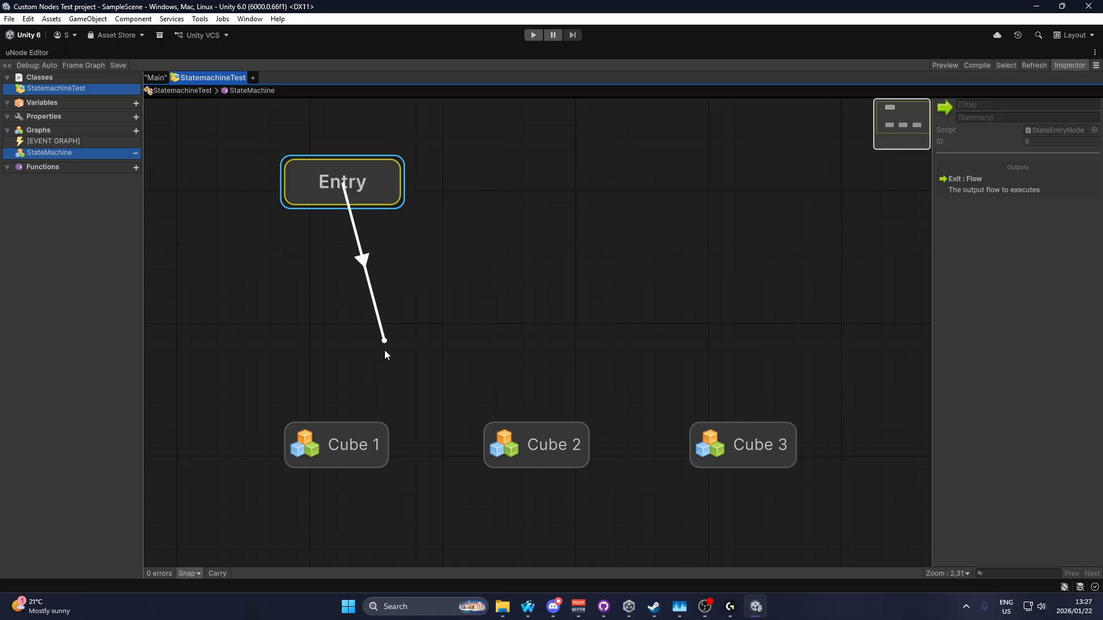
{"action": "left_click", "coordinate": [359, 443]}
{"action": "left_click", "coordinate": [367, 445]}
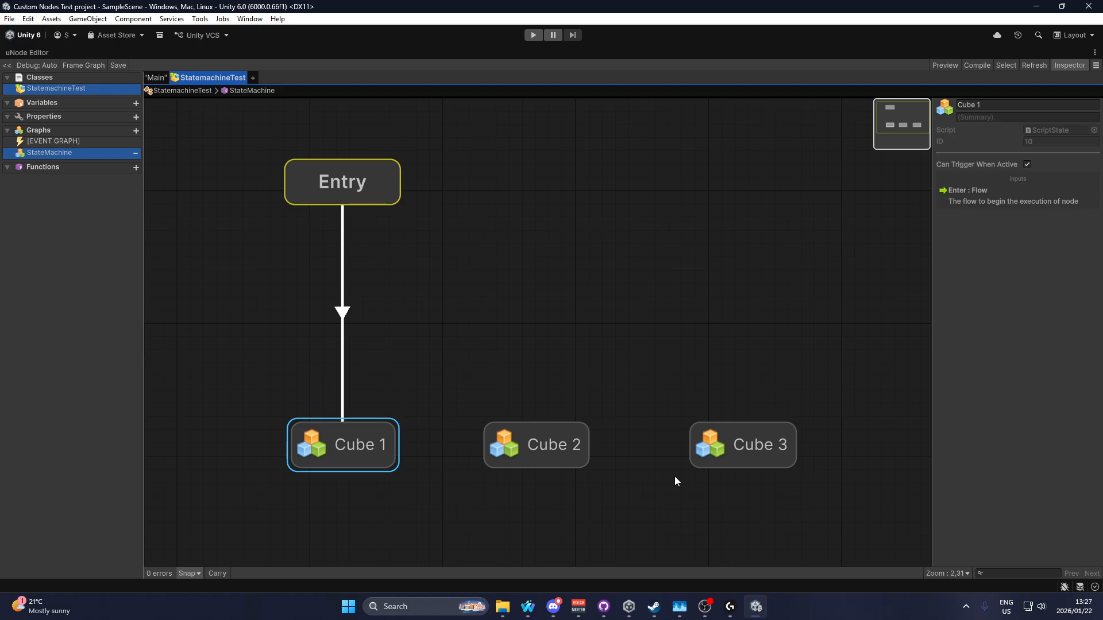
Step: Move Cube 2 and Cube 3 together farther right to leave a wider gap after Cube 1
{"action": "middle_click_drag", "start_coordinate": [674, 477], "coordinate": [602, 367]}
{"action": "left_click_drag", "start_coordinate": [443, 412], "coordinate": [660, 277]}
{"action": "left_click_drag", "start_coordinate": [672, 334], "coordinate": [730, 333]}
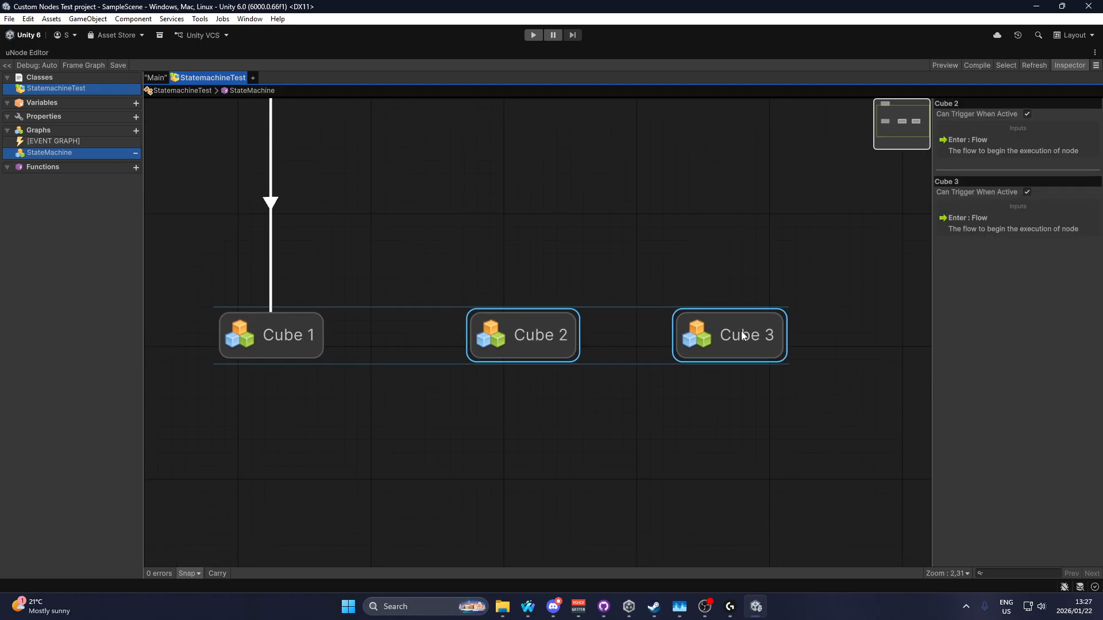
{"action": "left_click", "coordinate": [395, 270]}
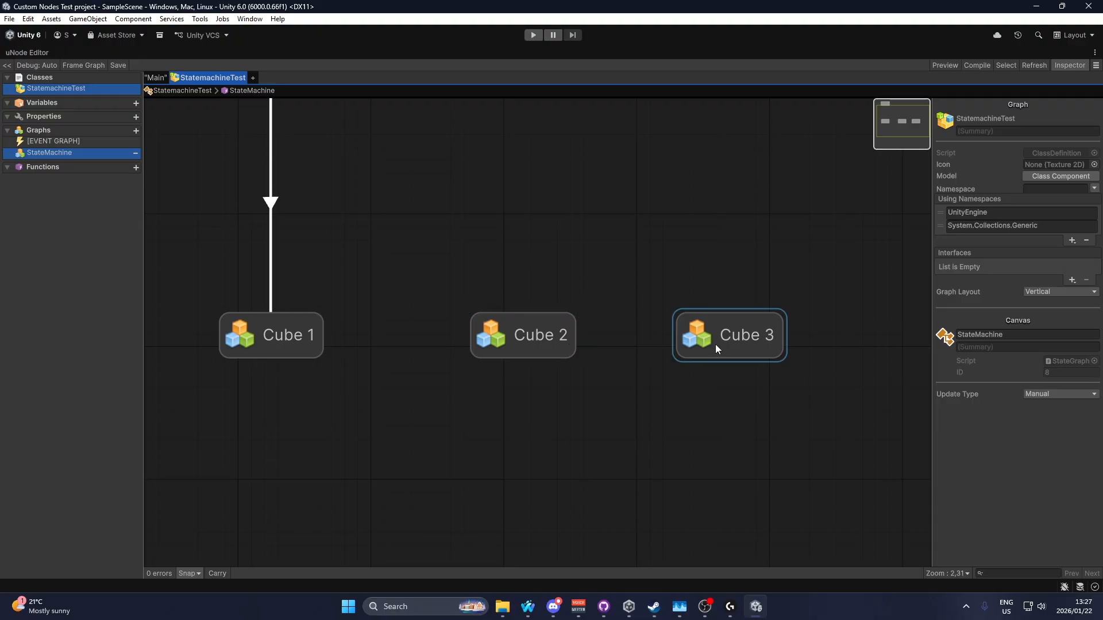
Step: Try an On State Update transition on Cube 1, placed between Cube 1 and Cube 2, and delete it again
{"action": "right_click", "coordinate": [305, 340]}
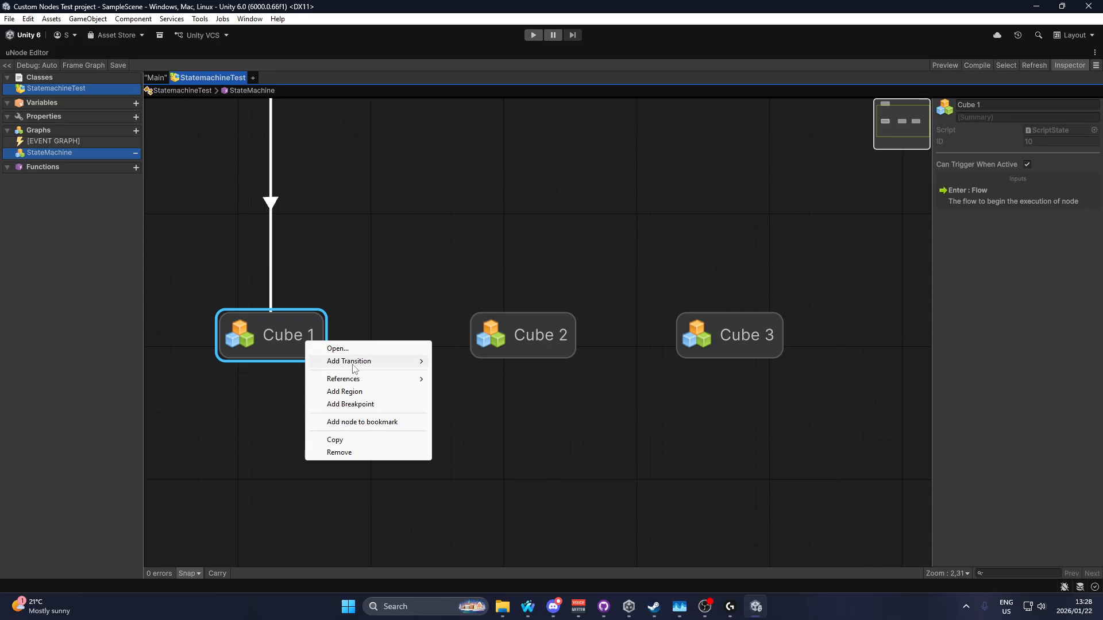
{"action": "mouse_move", "coordinate": [356, 362]}
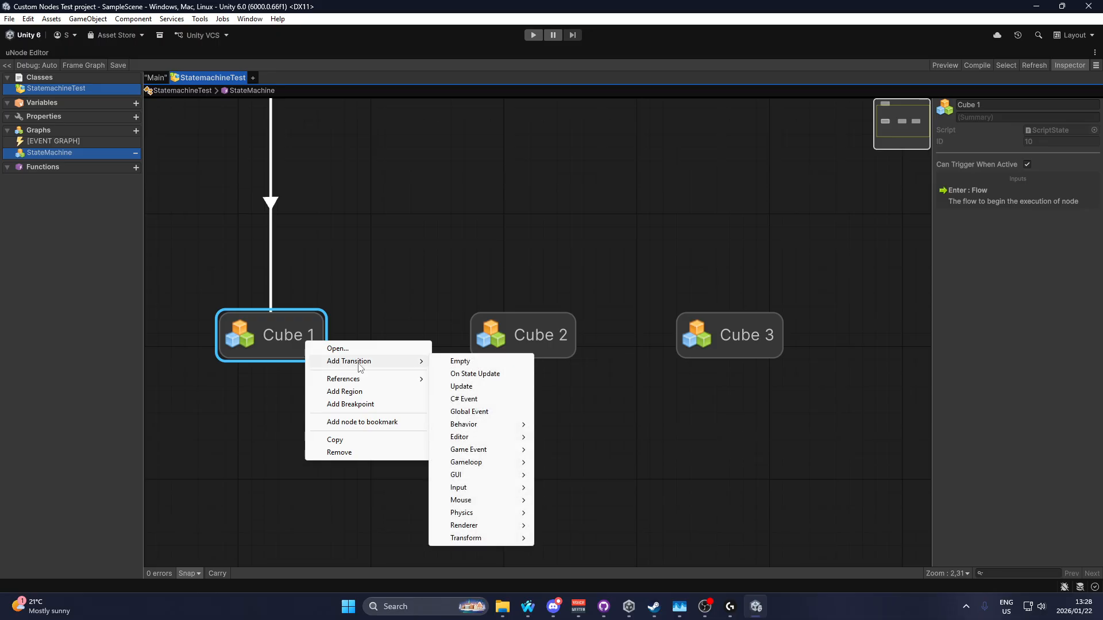
{"action": "left_click", "coordinate": [465, 374]}
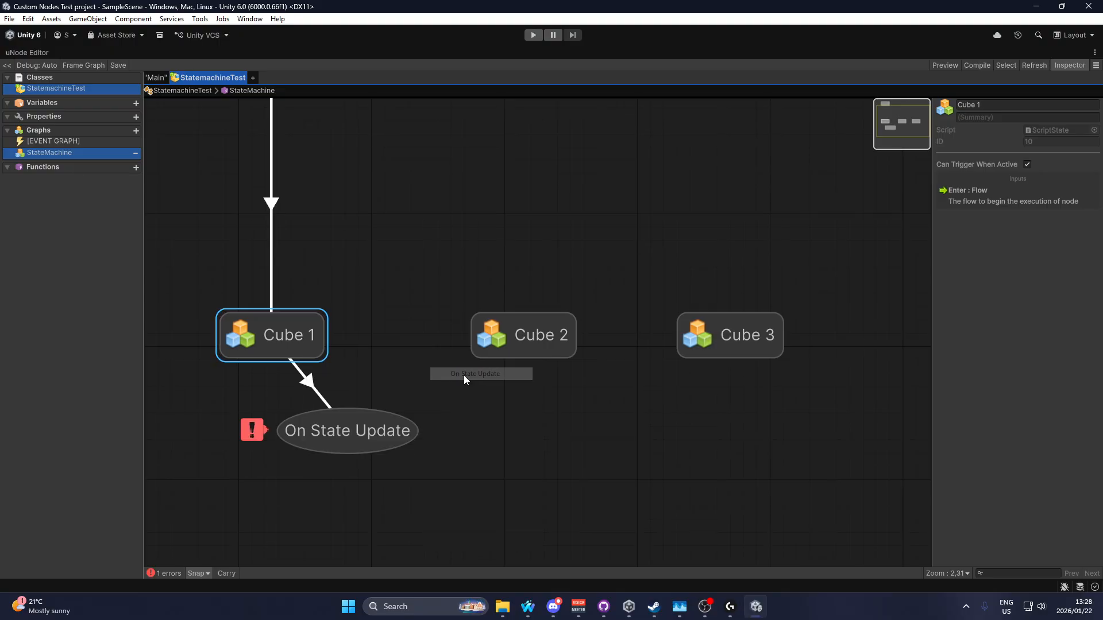
{"action": "left_click_drag", "start_coordinate": [367, 431], "coordinate": [413, 340]}
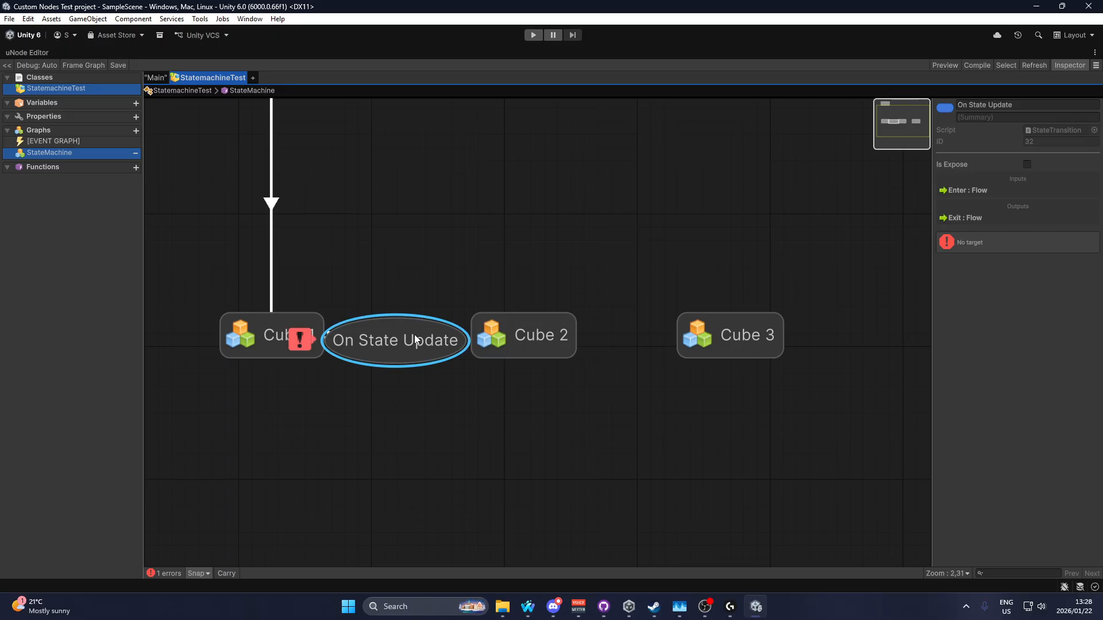
{"action": "left_click", "coordinate": [391, 306]}
{"action": "left_click", "coordinate": [387, 340]}
{"action": "key", "text": "Delete"}
Step: Add an Update transition to Cube 1, shift Cube 2 right, and place the transition between the two states
{"action": "right_click", "coordinate": [303, 340]}
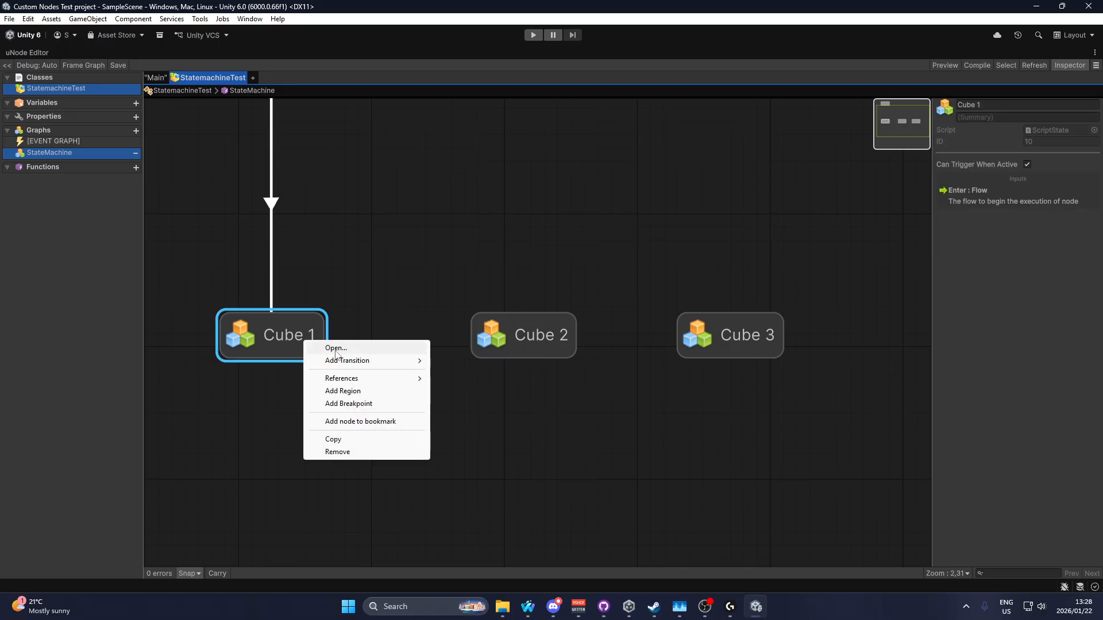
{"action": "left_click", "coordinate": [464, 388]}
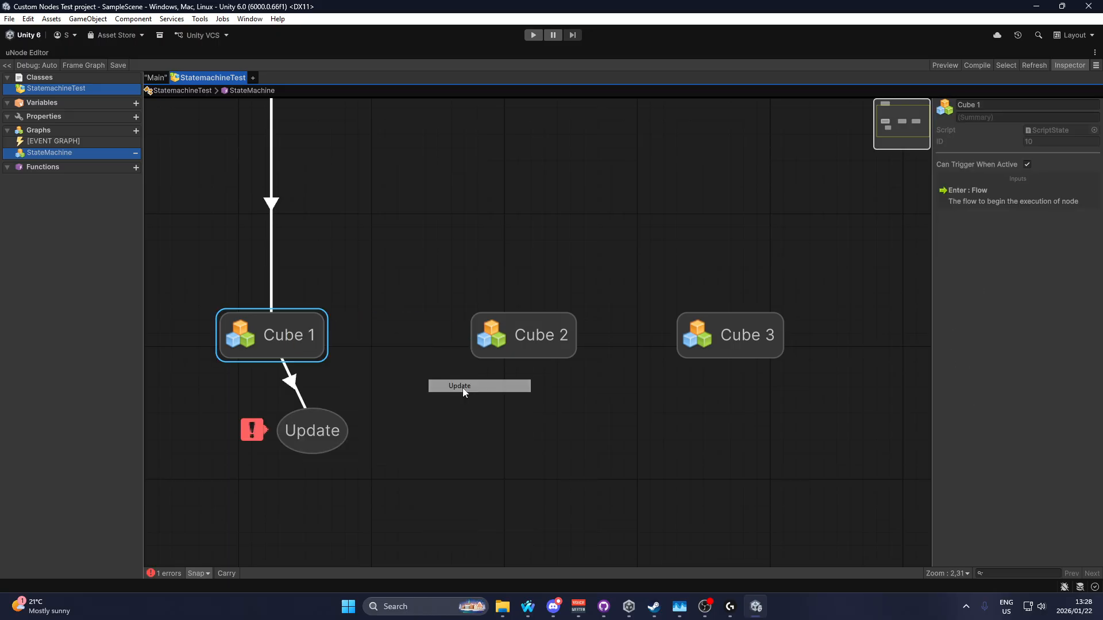
{"action": "left_click_drag", "start_coordinate": [516, 321], "coordinate": [564, 321]}
{"action": "left_click_drag", "start_coordinate": [305, 424], "coordinate": [407, 327]}
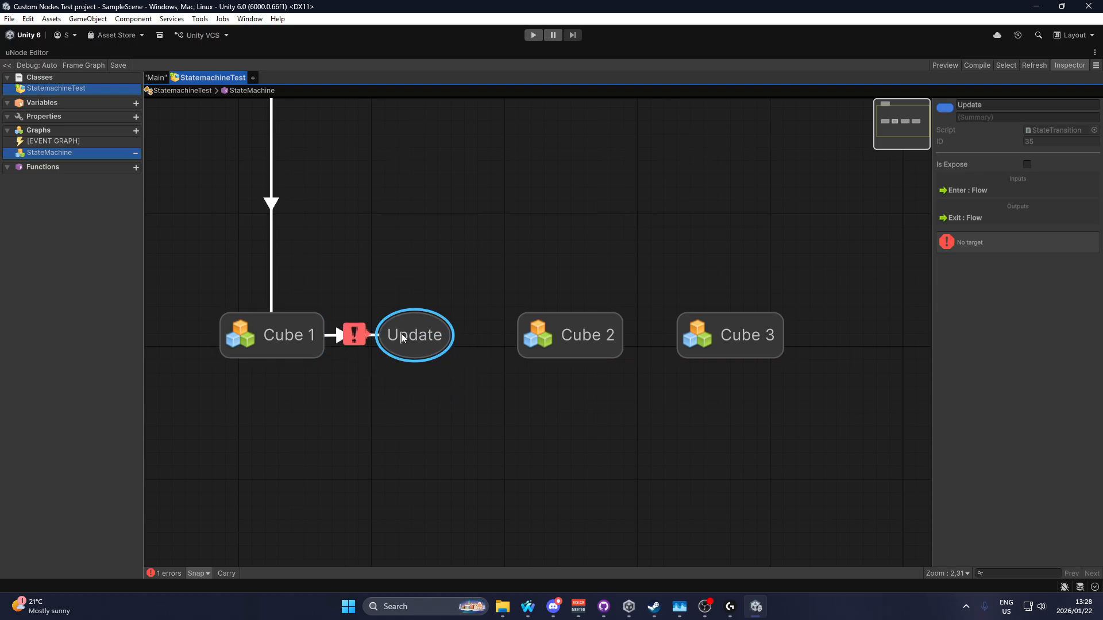
Step: Connect the Update transition to Cube 2
{"action": "right_click", "coordinate": [438, 343]}
{"action": "left_click", "coordinate": [459, 359]}
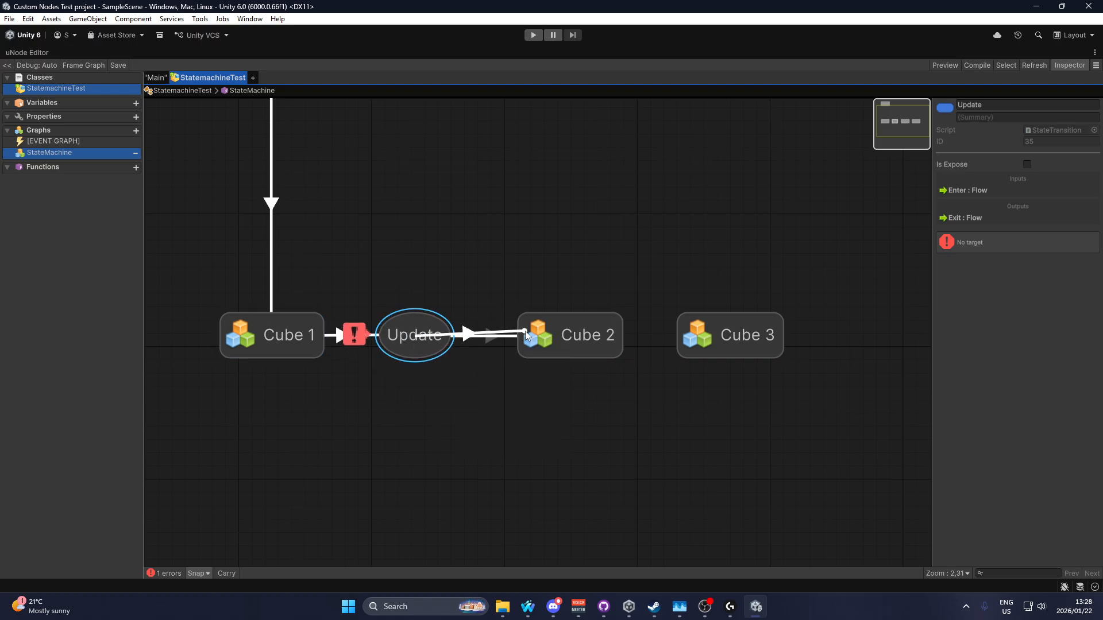
{"action": "left_click", "coordinate": [534, 338]}
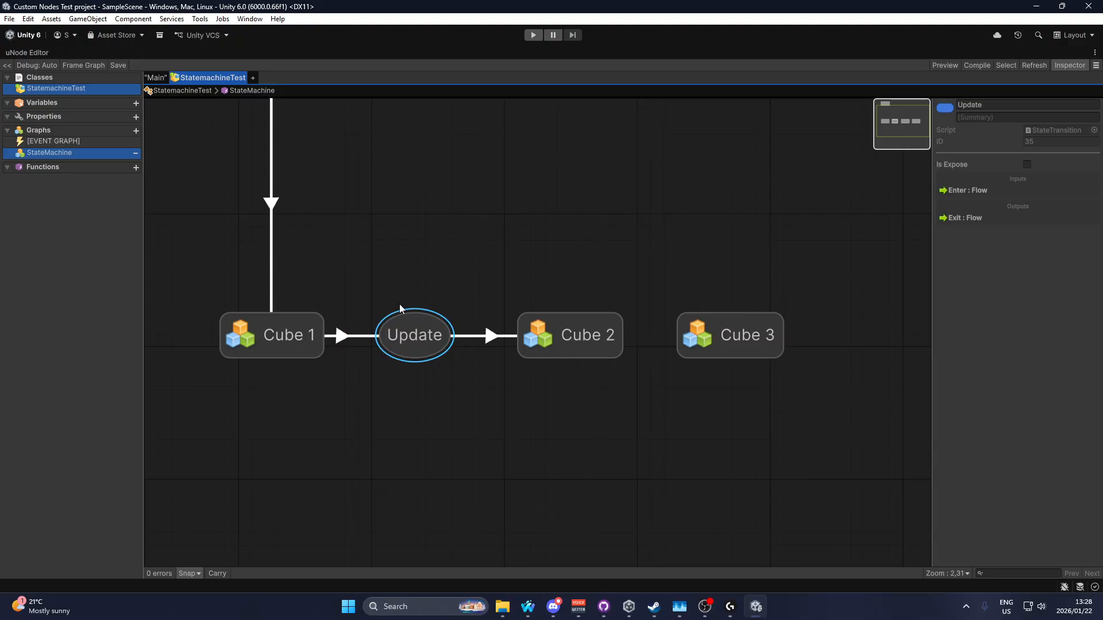
Step: Open the Update transition's graph, position its Update event above Trigger Transition, and search the addable nodes for a wait node
{"action": "double_click", "coordinate": [409, 338]}
{"action": "left_click_drag", "start_coordinate": [454, 370], "coordinate": [519, 159]}
{"action": "right_click", "coordinate": [349, 270]}
{"action": "left_click", "coordinate": [383, 278]}
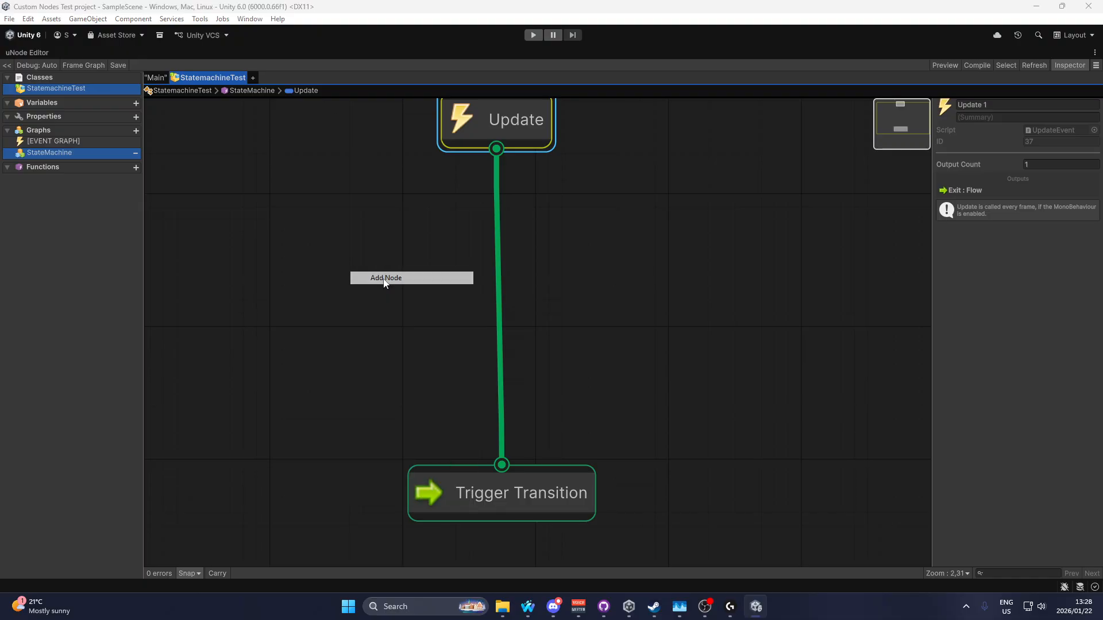
{"action": "type", "text": "wait"}
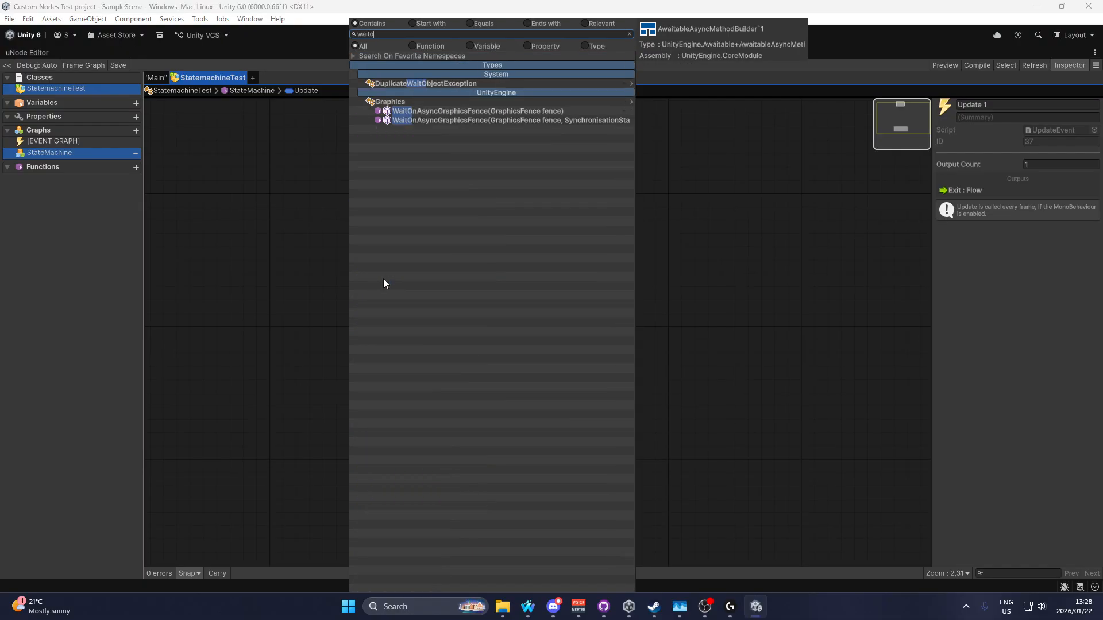
{"action": "type", "text": "t"}
Step: Try adding a WaitForSecond node in the event graph, found by searching for "waitfor", and delete it again
{"action": "left_click", "coordinate": [69, 142]}
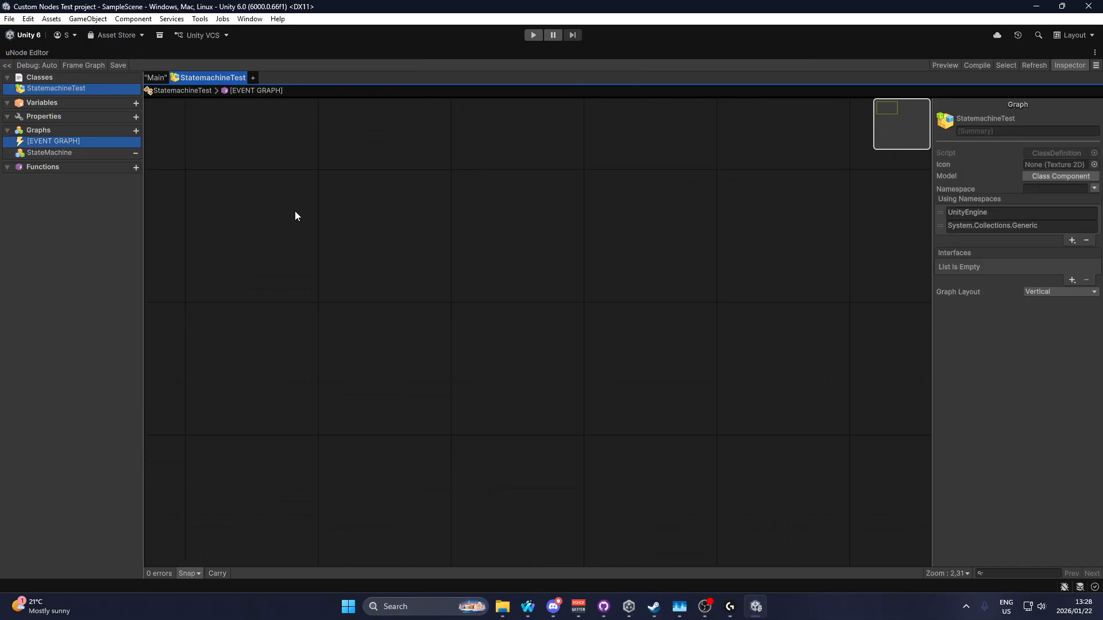
{"action": "right_click", "coordinate": [379, 295]}
{"action": "left_click", "coordinate": [428, 301]}
{"action": "type", "text": "waitfor"}
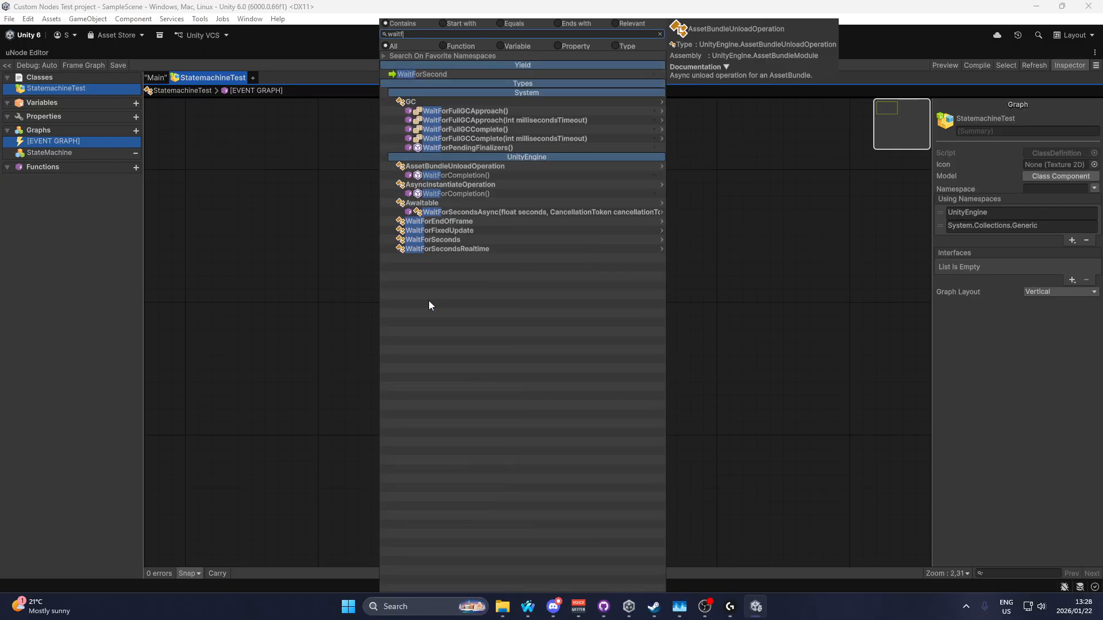
{"action": "left_click", "coordinate": [428, 74]}
{"action": "left_click_drag", "start_coordinate": [338, 497], "coordinate": [647, 252]}
{"action": "key", "text": "Delete"}
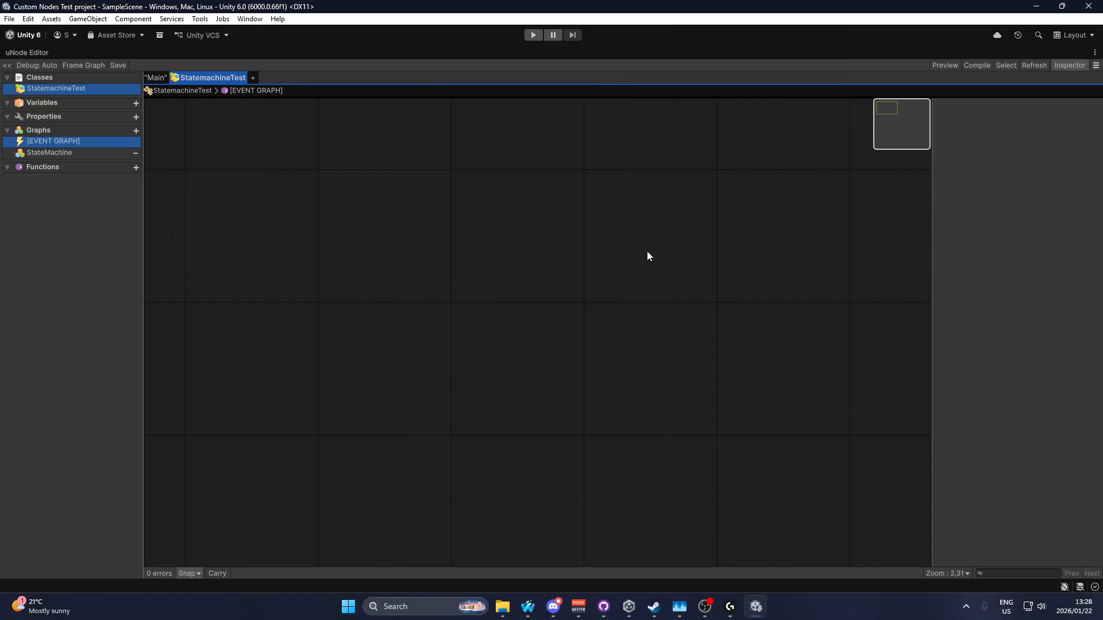
Step: Paste the WaitForSecond node into the Update transition's graph, between Update and Trigger Transition, and line the nodes up vertically
{"action": "left_click", "coordinate": [62, 156]}
{"action": "double_click", "coordinate": [415, 329]}
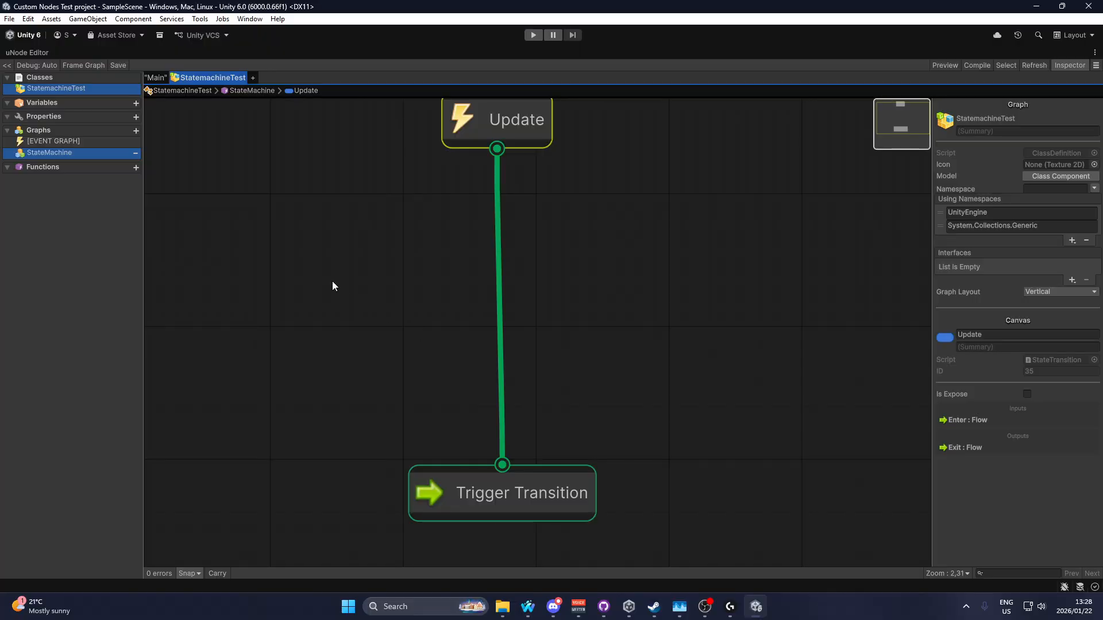
{"action": "key", "text": "ctrl+v"}
{"action": "left_click_drag", "start_coordinate": [439, 332], "coordinate": [509, 288]}
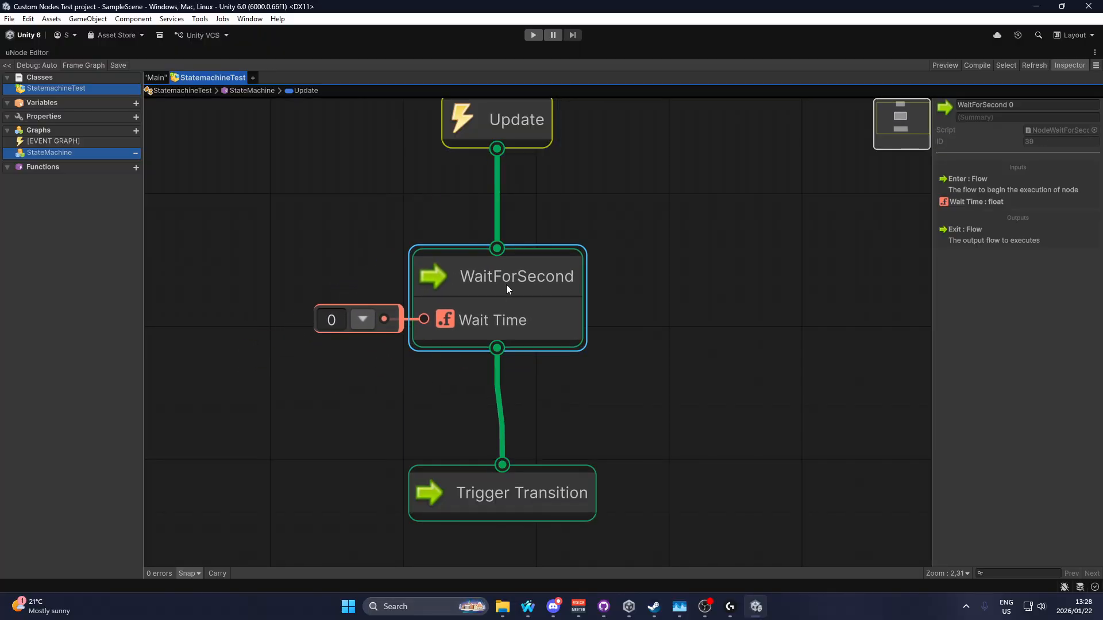
{"action": "left_click", "coordinate": [525, 496]}
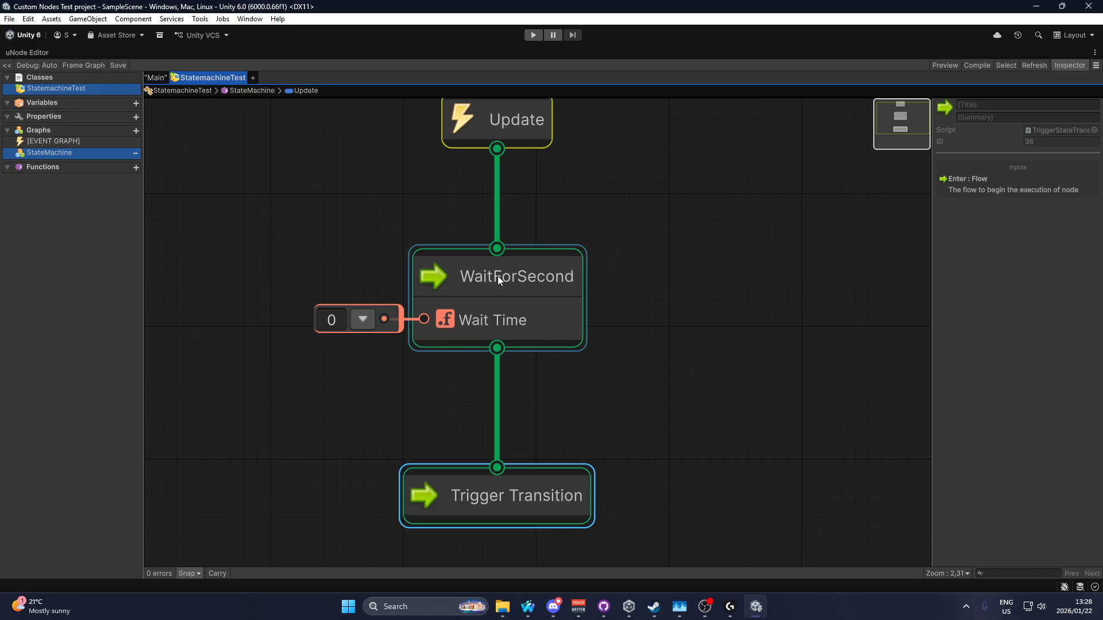
{"action": "middle_click_drag", "start_coordinate": [498, 276], "coordinate": [532, 335]}
{"action": "left_click_drag", "start_coordinate": [555, 193], "coordinate": [557, 180]}
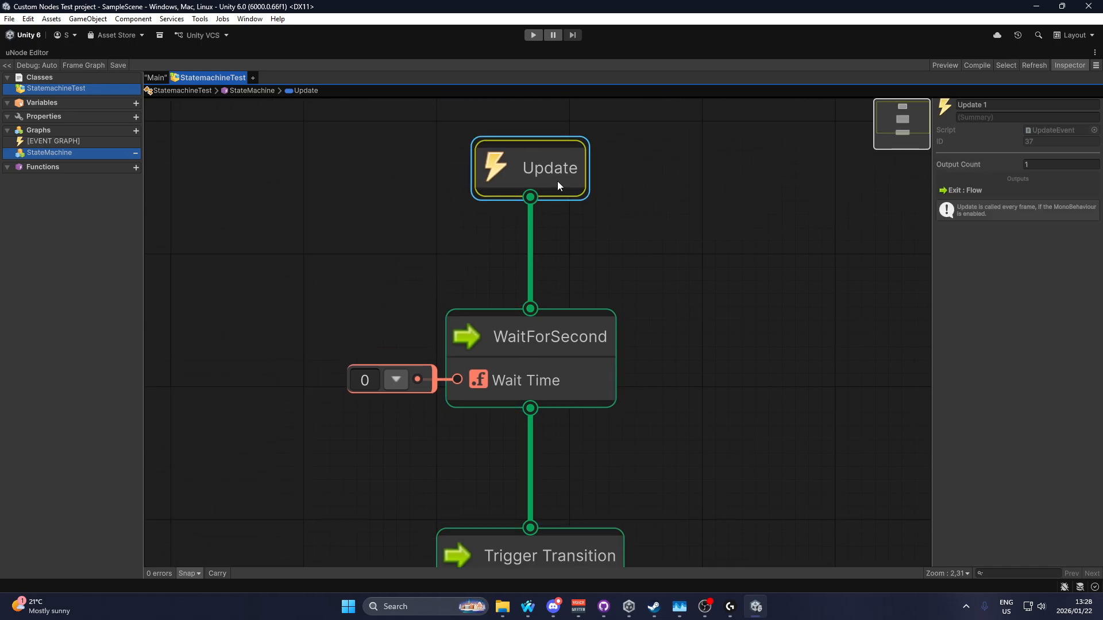
Step: Set WaitForSecond's Wait Time to 1 and copy that node together with the Update event
{"action": "left_click", "coordinate": [364, 379]}
{"action": "type", "text": "1"}
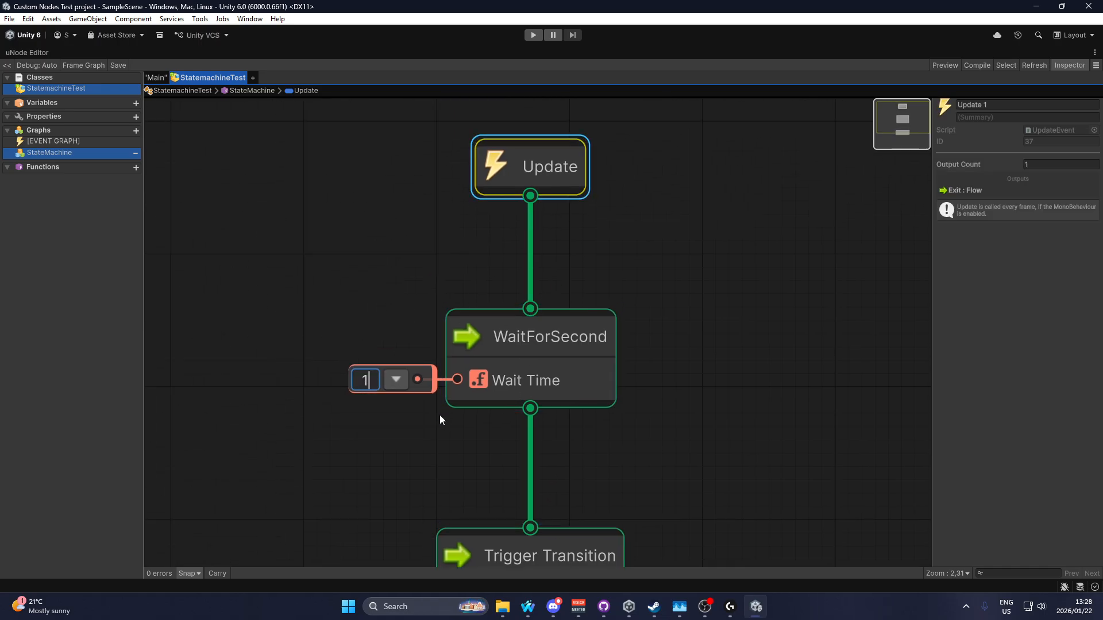
{"action": "middle_click_drag", "start_coordinate": [440, 414], "coordinate": [470, 277]}
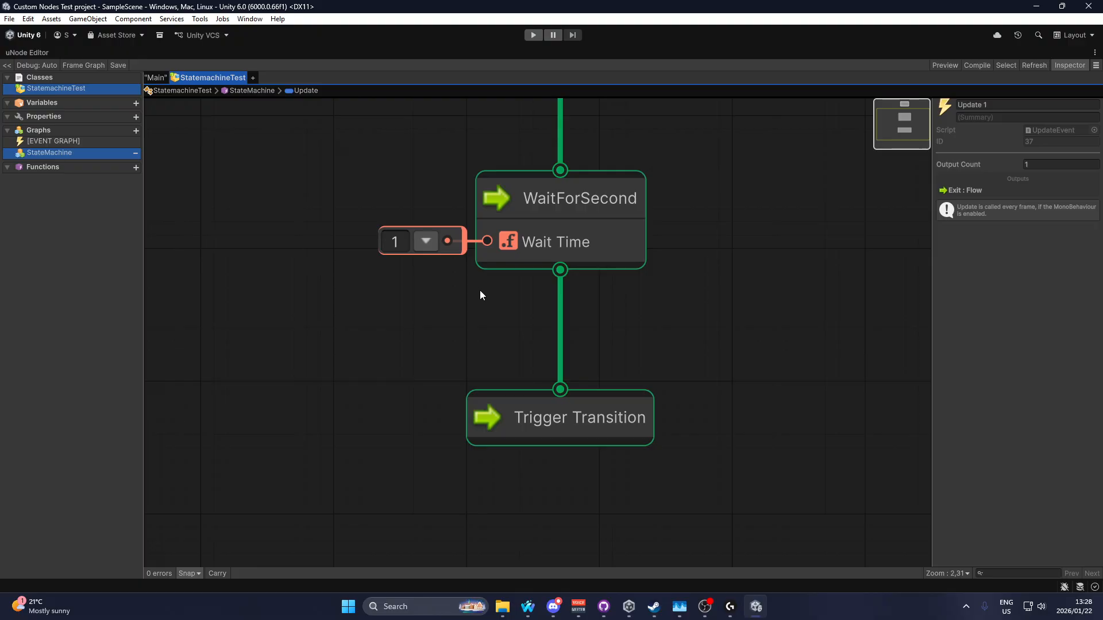
{"action": "middle_click_drag", "start_coordinate": [443, 210], "coordinate": [440, 237]}
{"action": "scroll", "coordinate": [413, 347], "scroll_direction": "down", "scroll_amount": 3}
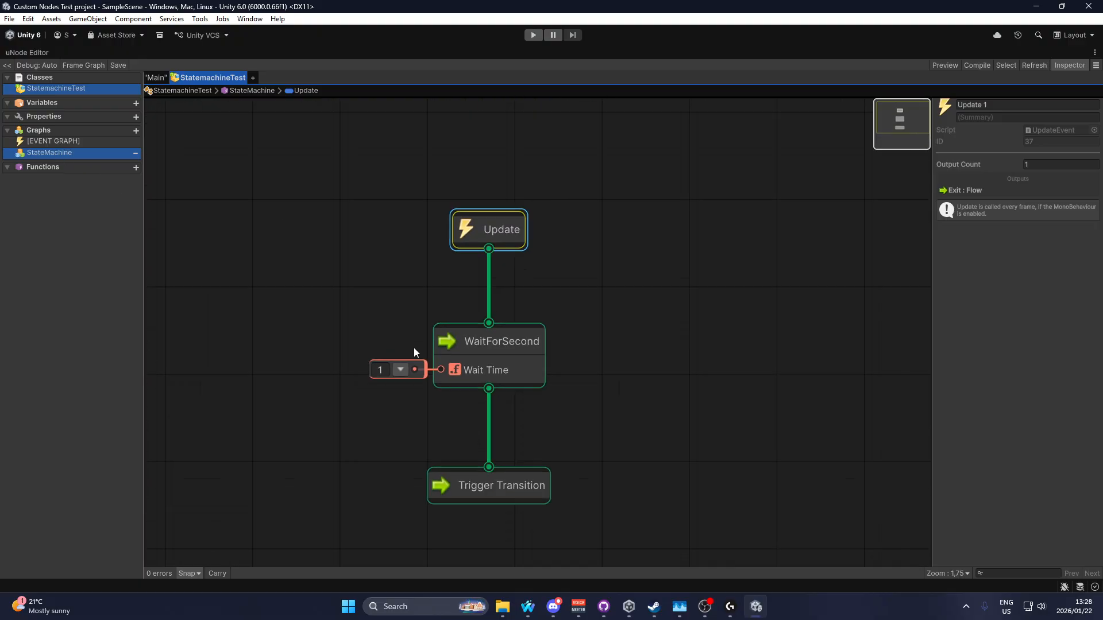
{"action": "left_click_drag", "start_coordinate": [335, 418], "coordinate": [566, 211]}
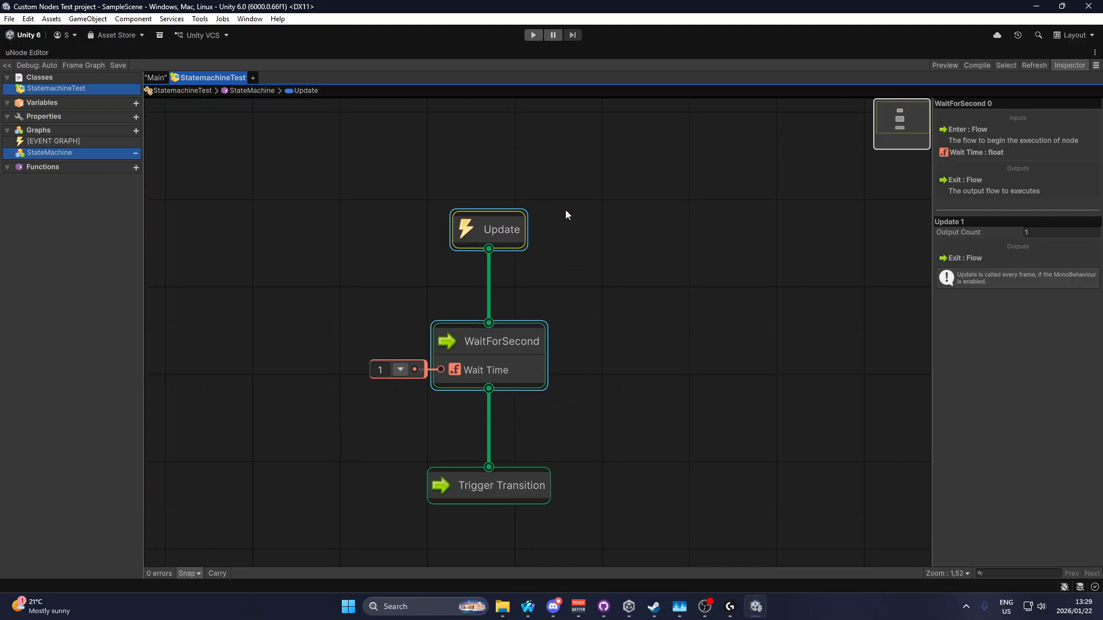
Step: In the StateMachine graph, add an Update transition to Cube 2 and place it between Cube 2 and a right-shifted Cube 3
{"action": "left_click", "coordinate": [33, 152]}
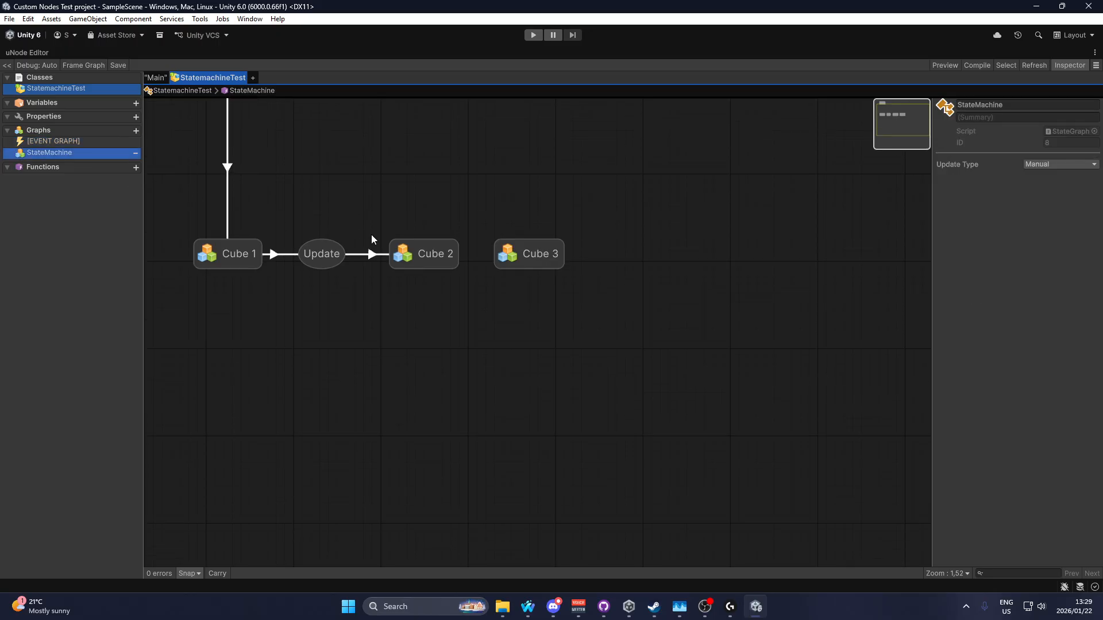
{"action": "scroll", "coordinate": [397, 247], "scroll_direction": "up", "scroll_amount": 3}
{"action": "right_click", "coordinate": [432, 255]}
{"action": "mouse_move", "coordinate": [470, 274]}
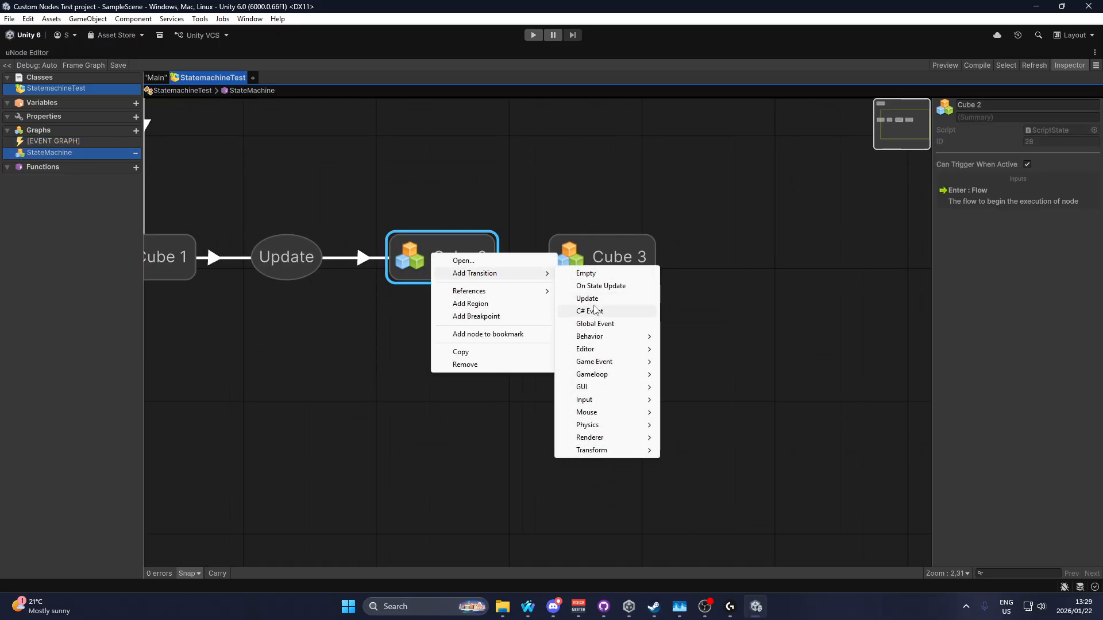
{"action": "left_click", "coordinate": [588, 298]}
{"action": "left_click_drag", "start_coordinate": [651, 249], "coordinate": [806, 259]}
{"action": "left_click_drag", "start_coordinate": [497, 360], "coordinate": [614, 279]}
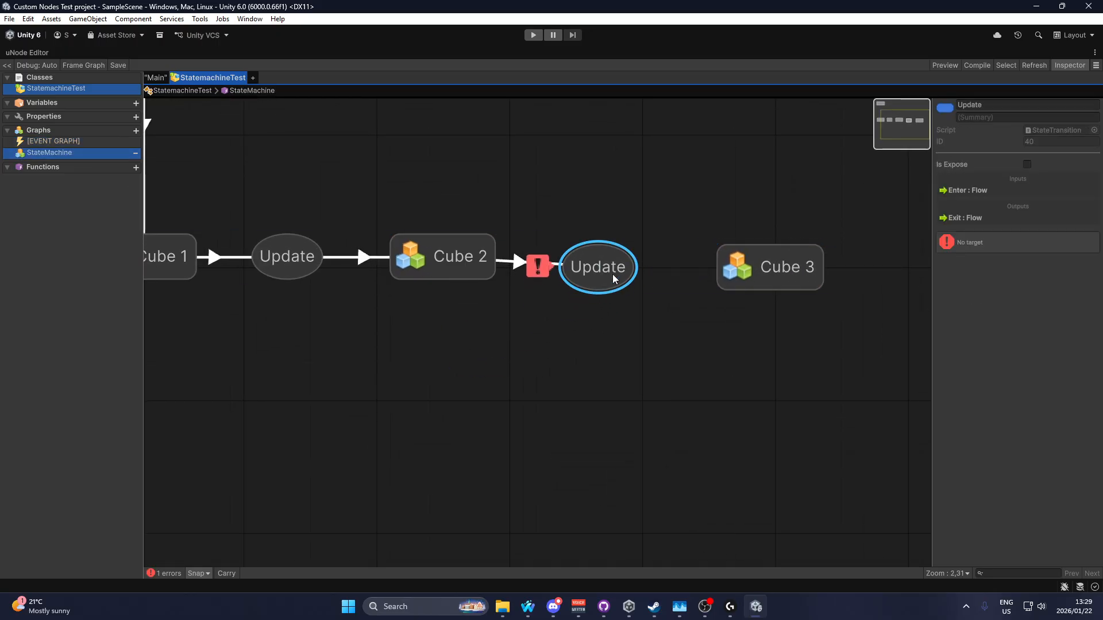
Step: Connect Cube 2's Update transition to Cube 3
{"action": "right_click", "coordinate": [614, 279]}
{"action": "left_click", "coordinate": [626, 292]}
{"action": "left_click", "coordinate": [763, 271]}
Step: In the new Update transition's graph, replace the original Update event with the copied Update and WaitForSecond nodes
{"action": "double_click", "coordinate": [615, 274]}
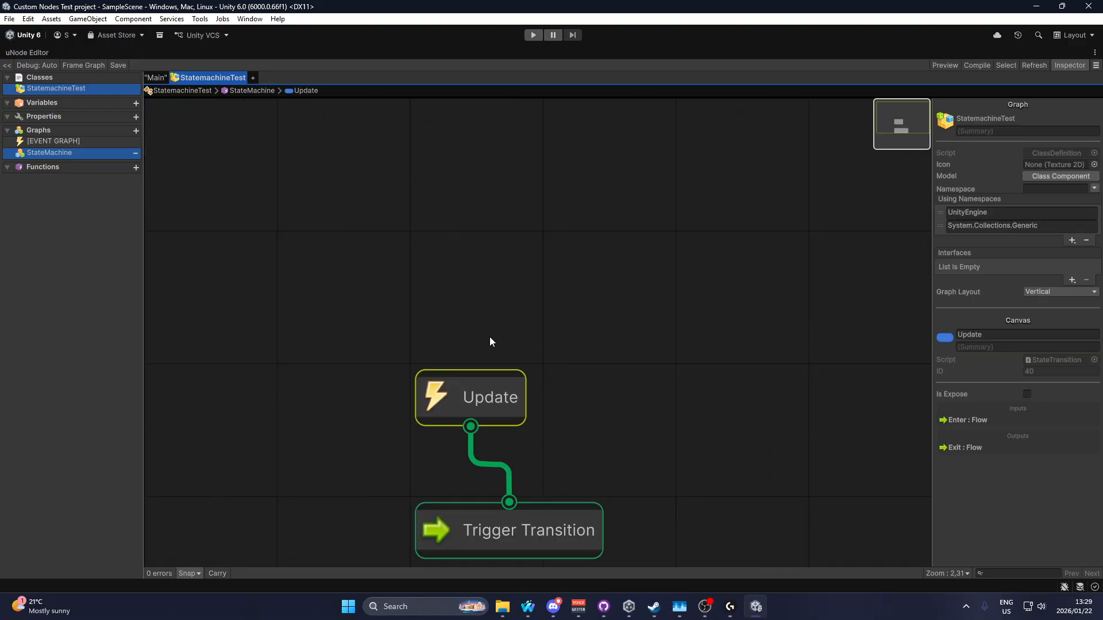
{"action": "left_click_drag", "start_coordinate": [479, 379], "coordinate": [514, 200]}
{"action": "left_click", "coordinate": [280, 395]}
{"action": "key", "text": "ctrl+v"}
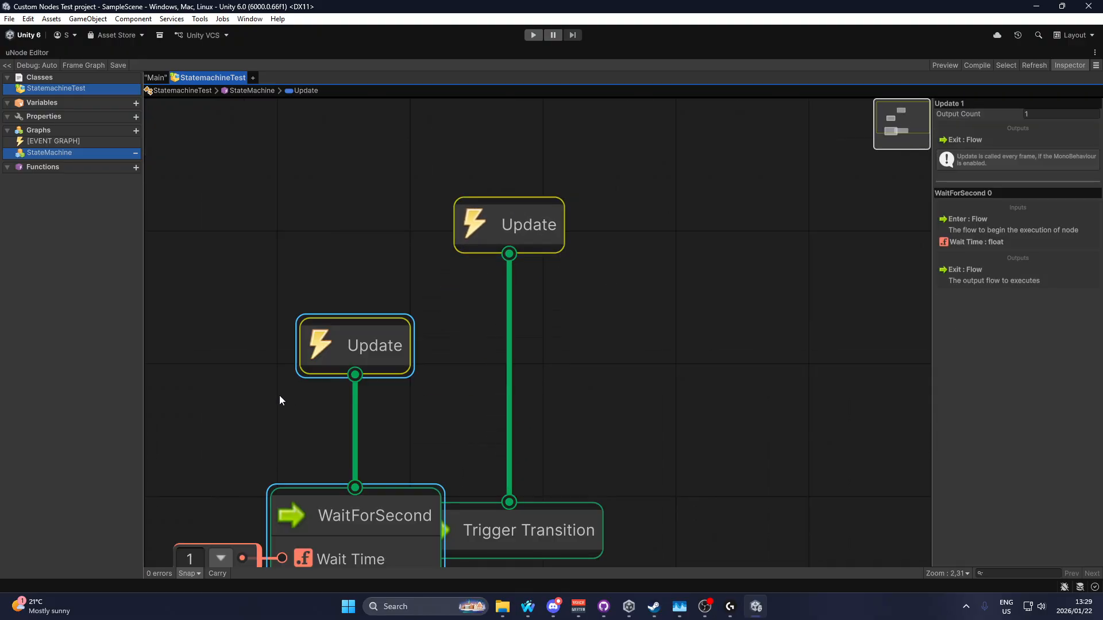
{"action": "left_click", "coordinate": [486, 228]}
{"action": "key", "text": "Delete"}
Step: Move the pasted Update and WaitForSecond nodes above Trigger Transition and connect WaitForSecond's exit to it
{"action": "middle_click_drag", "start_coordinate": [360, 492], "coordinate": [387, 330]}
{"action": "scroll", "coordinate": [297, 425], "scroll_direction": "down", "scroll_amount": 5}
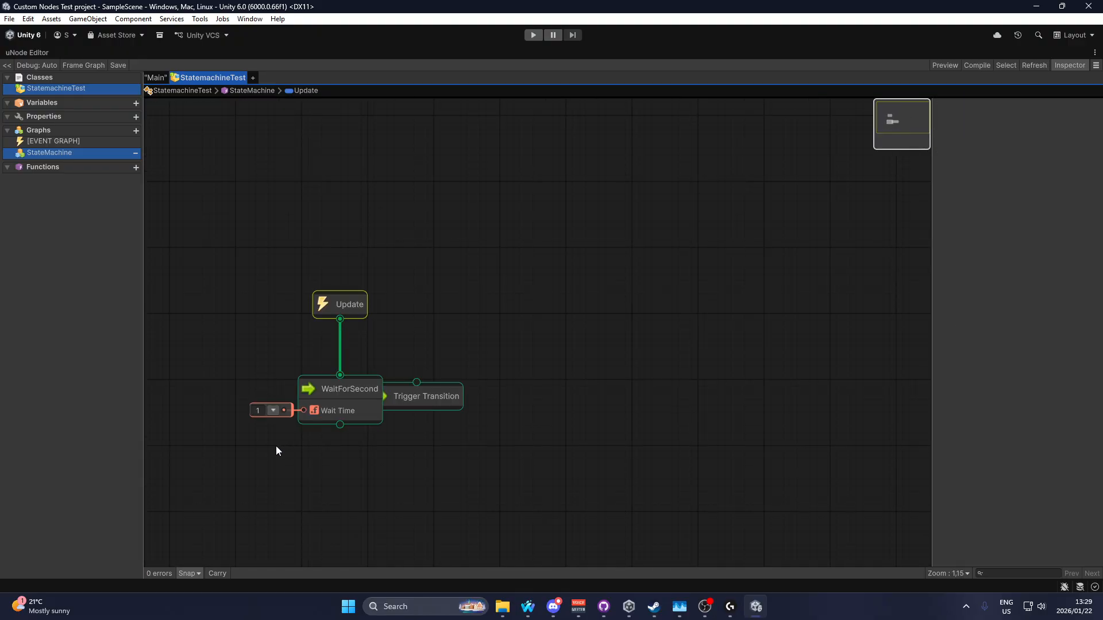
{"action": "left_click_drag", "start_coordinate": [276, 446], "coordinate": [420, 214]}
{"action": "left_click_drag", "start_coordinate": [409, 334], "coordinate": [417, 382]}
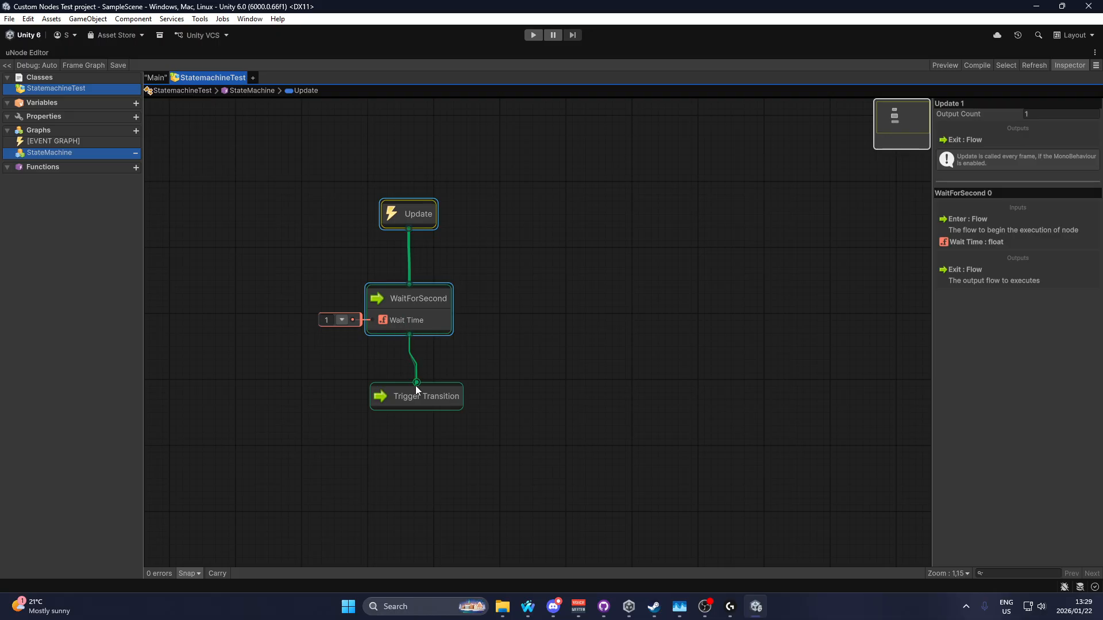
Step: Return to the StateMachine graph and add a generic List variable to StatemachineTest, found by searching for "lis"
{"action": "left_click", "coordinate": [46, 154]}
{"action": "scroll", "coordinate": [361, 289], "scroll_direction": "up", "scroll_amount": 5}
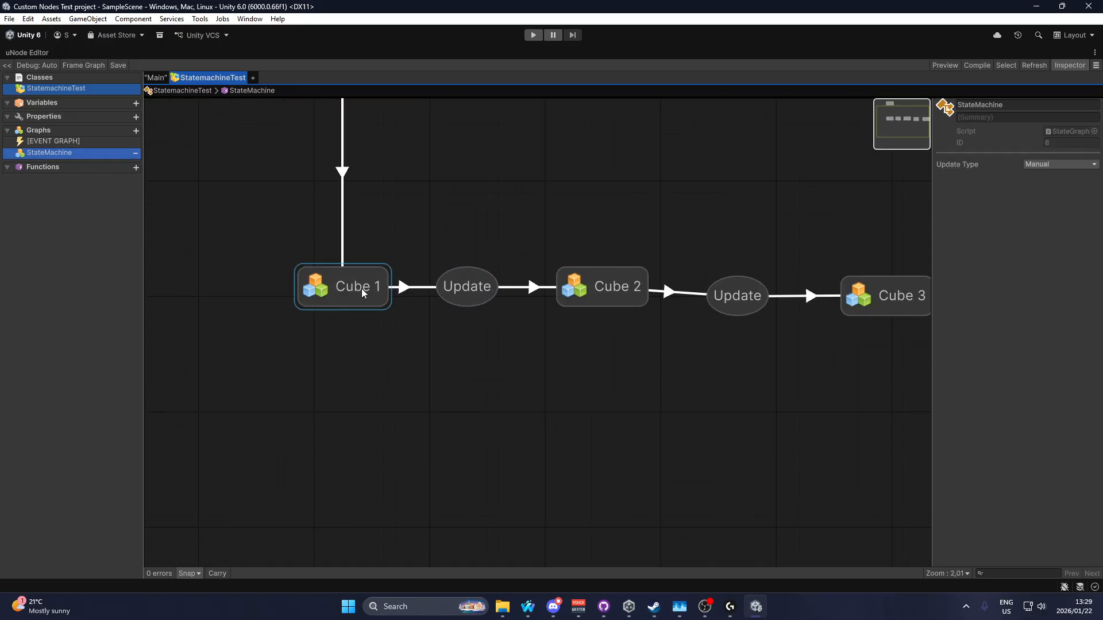
{"action": "middle_click_drag", "start_coordinate": [406, 255], "coordinate": [391, 293]}
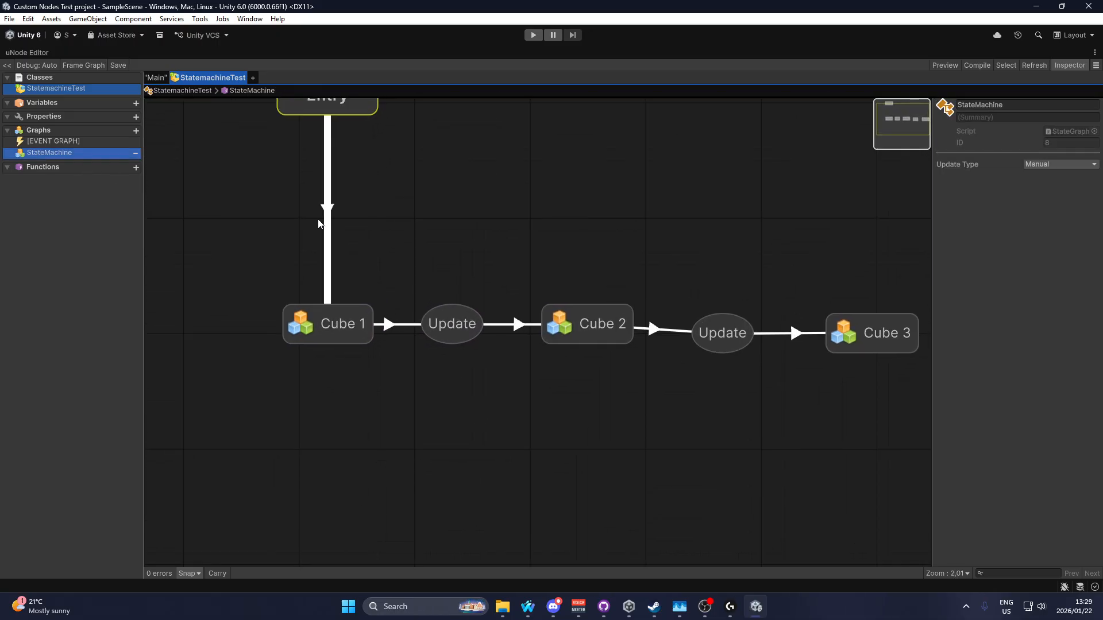
{"action": "left_click", "coordinate": [136, 117]}
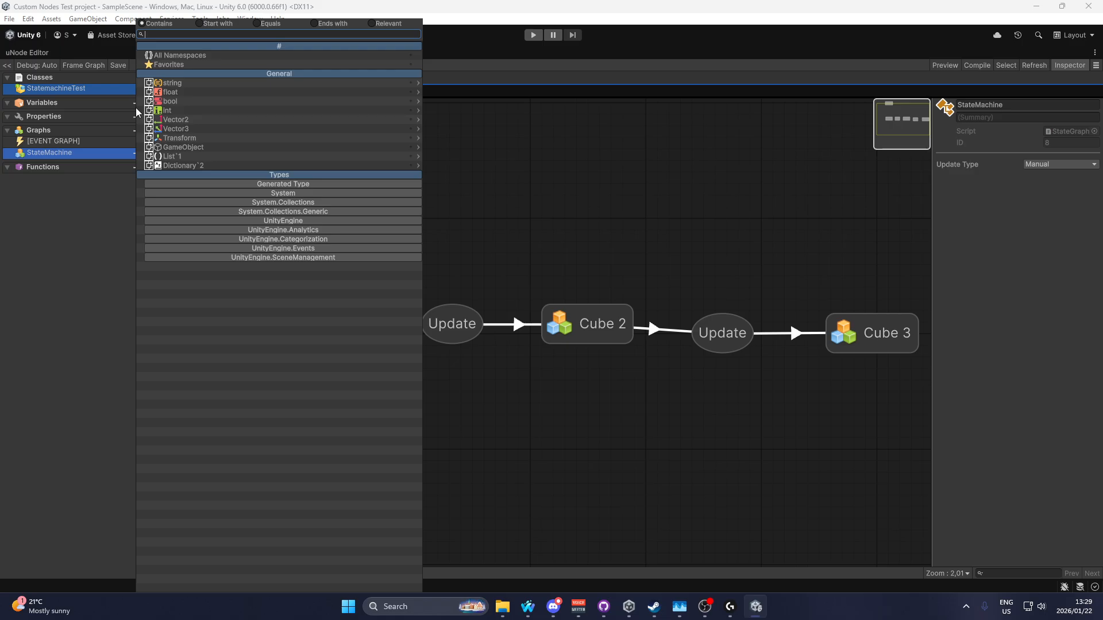
{"action": "type", "text": "lis"}
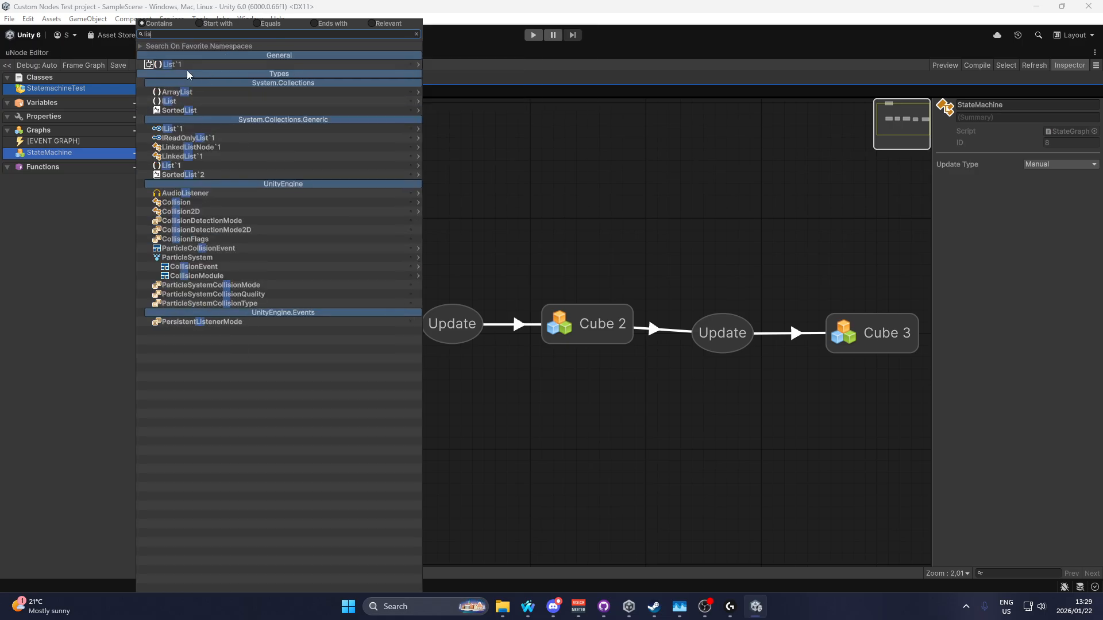
{"action": "left_click", "coordinate": [187, 67]}
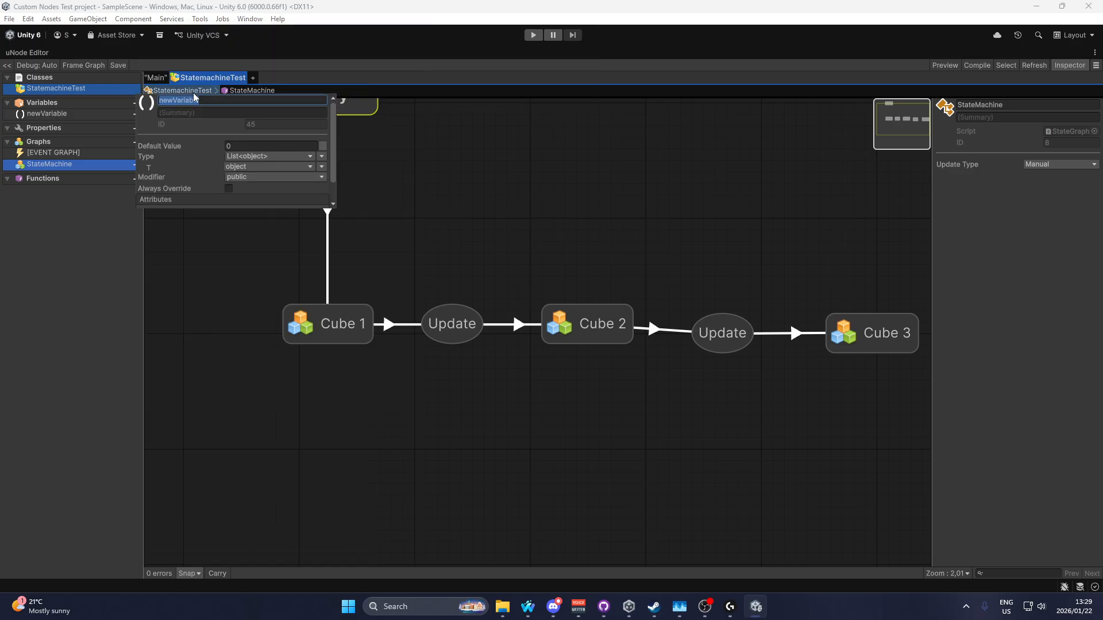
Step: Set the new list's element type to GameObject, initialize its default value, and name the variable Cubes
{"action": "left_click", "coordinate": [248, 167]}
{"action": "type", "text": "game"}
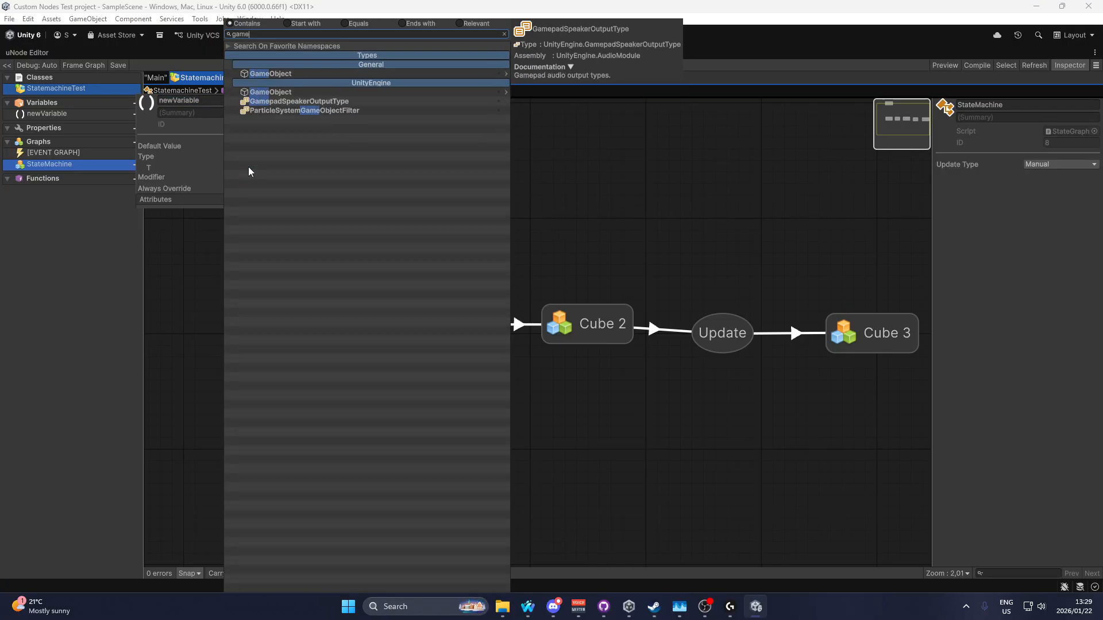
{"action": "left_click", "coordinate": [266, 92]}
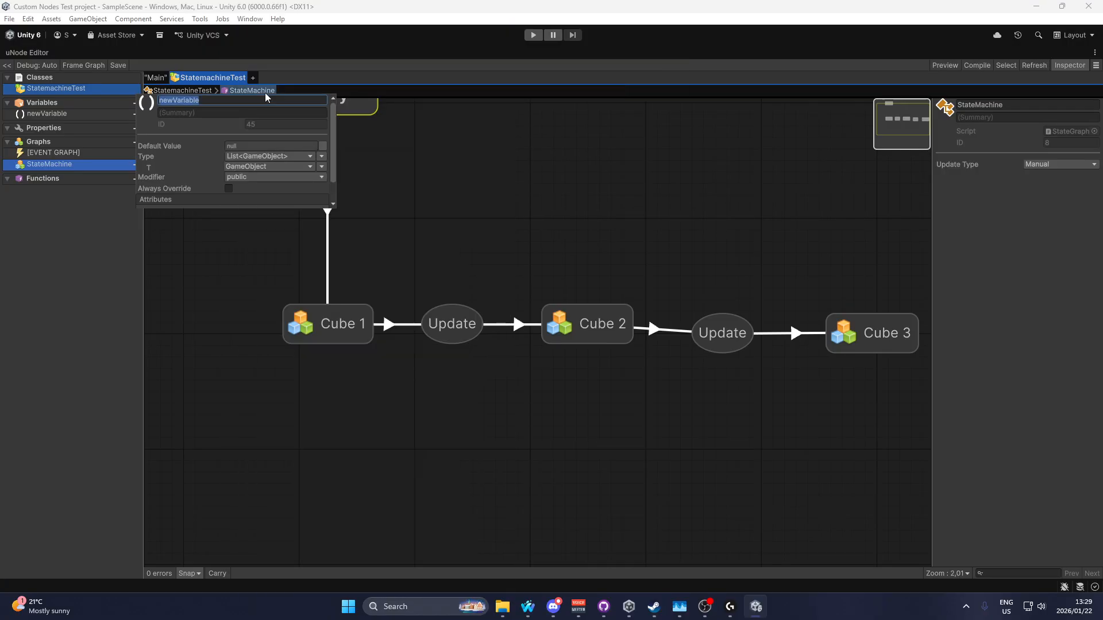
{"action": "left_click", "coordinate": [323, 145]}
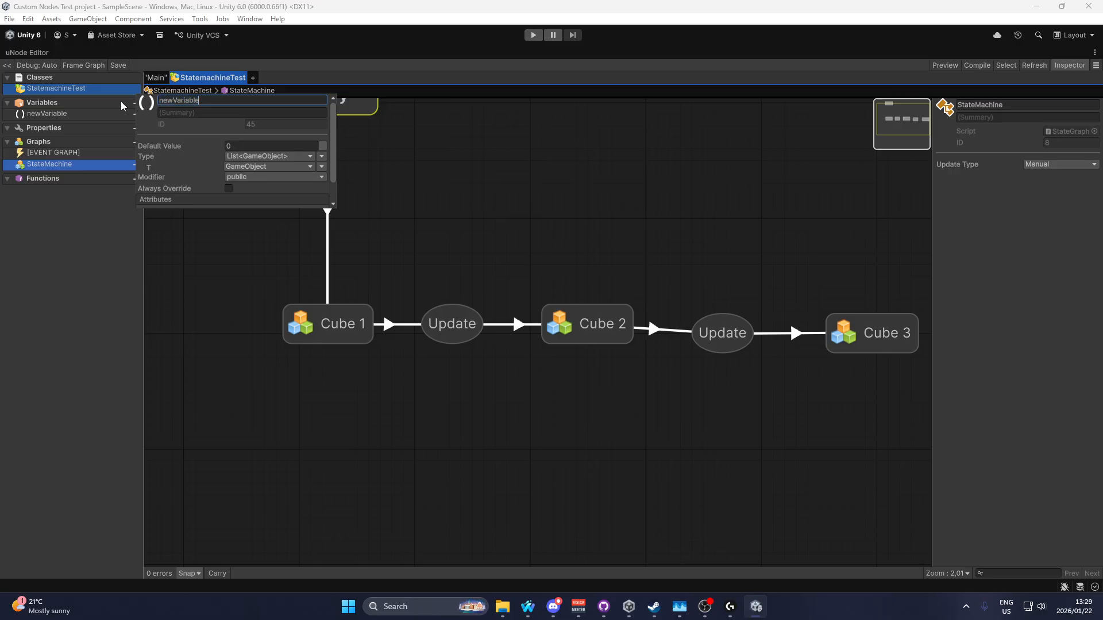
{"action": "type", "text": "Cubes"}
{"action": "key", "text": "Return"}
{"action": "left_click", "coordinate": [195, 259]}
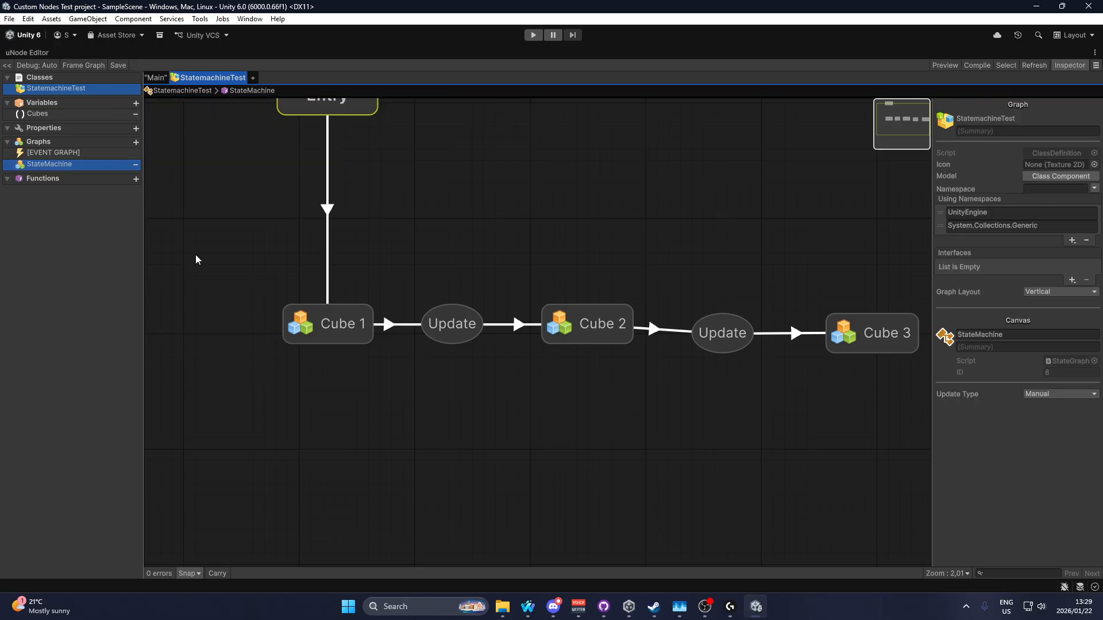
{"action": "left_click", "coordinate": [40, 113]}
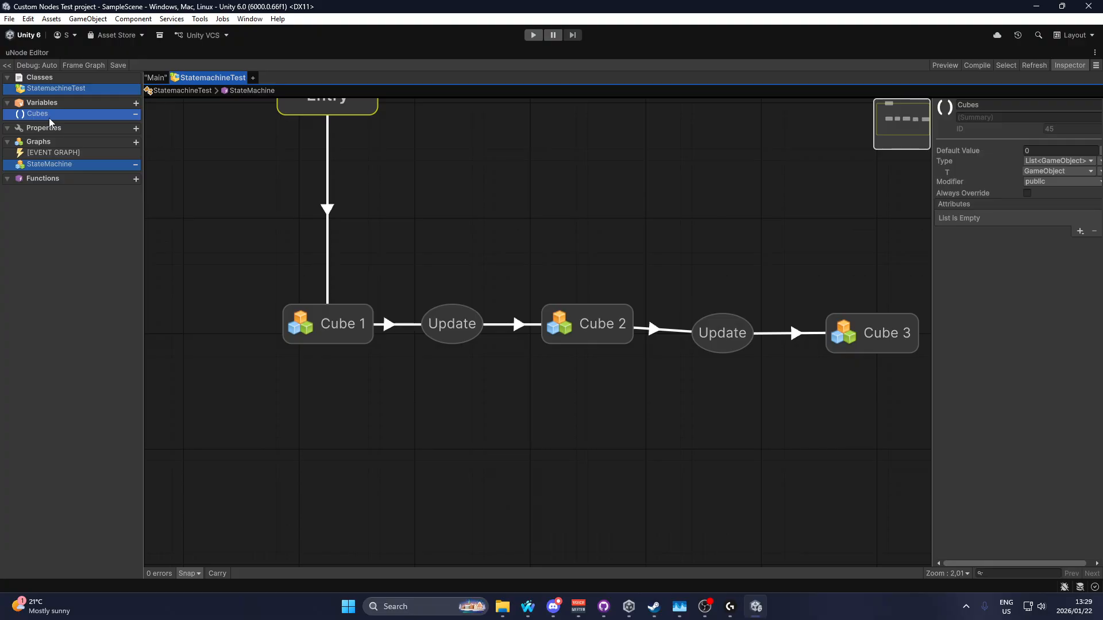
Step: Open the Cube 1 state and add an On State Enter event near the upper part of its graph
{"action": "double_click", "coordinate": [328, 324]}
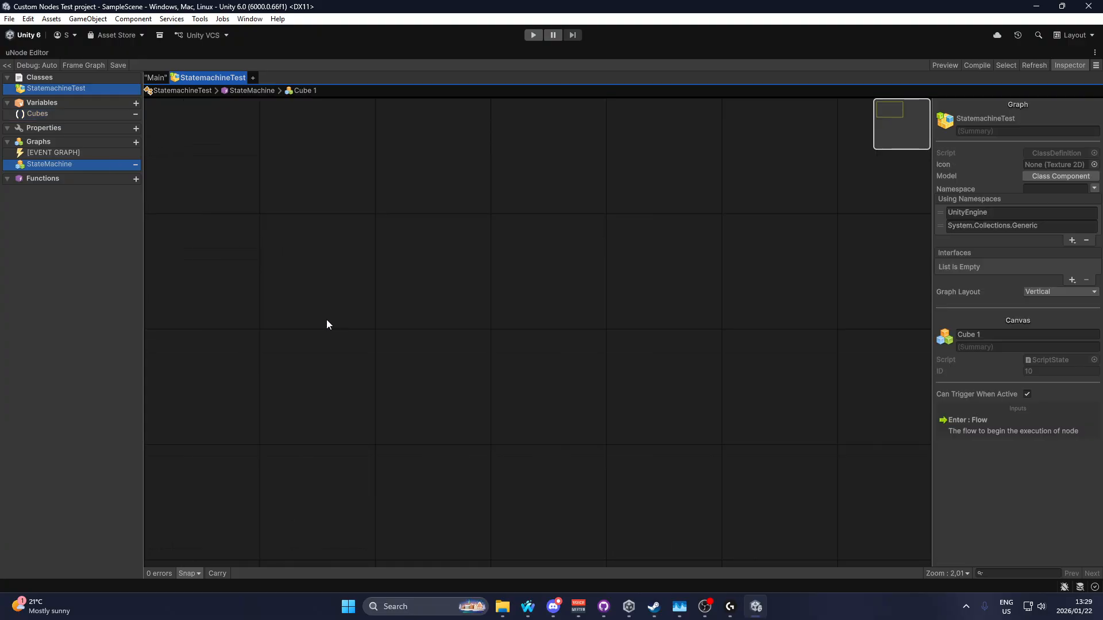
{"action": "right_click", "coordinate": [322, 257]}
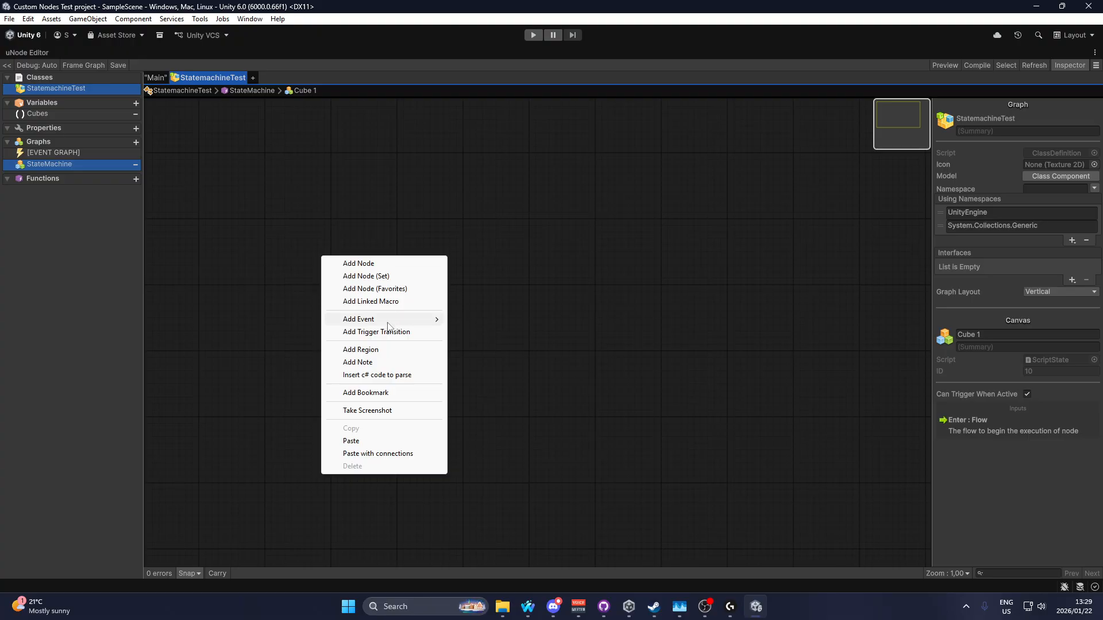
{"action": "mouse_move", "coordinate": [388, 322]}
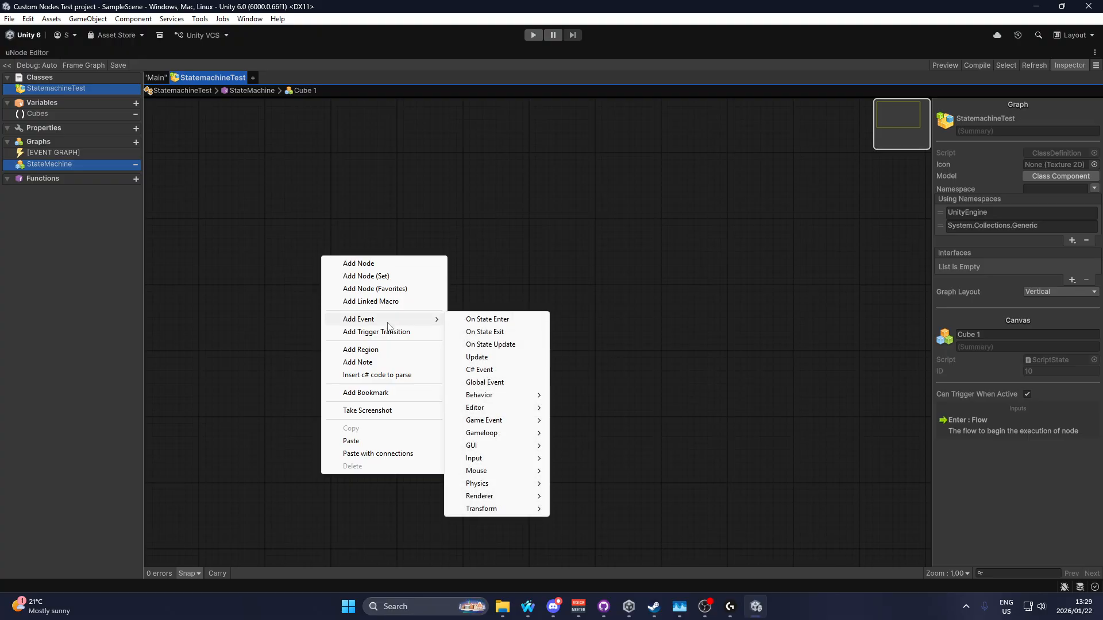
{"action": "left_click", "coordinate": [468, 319]}
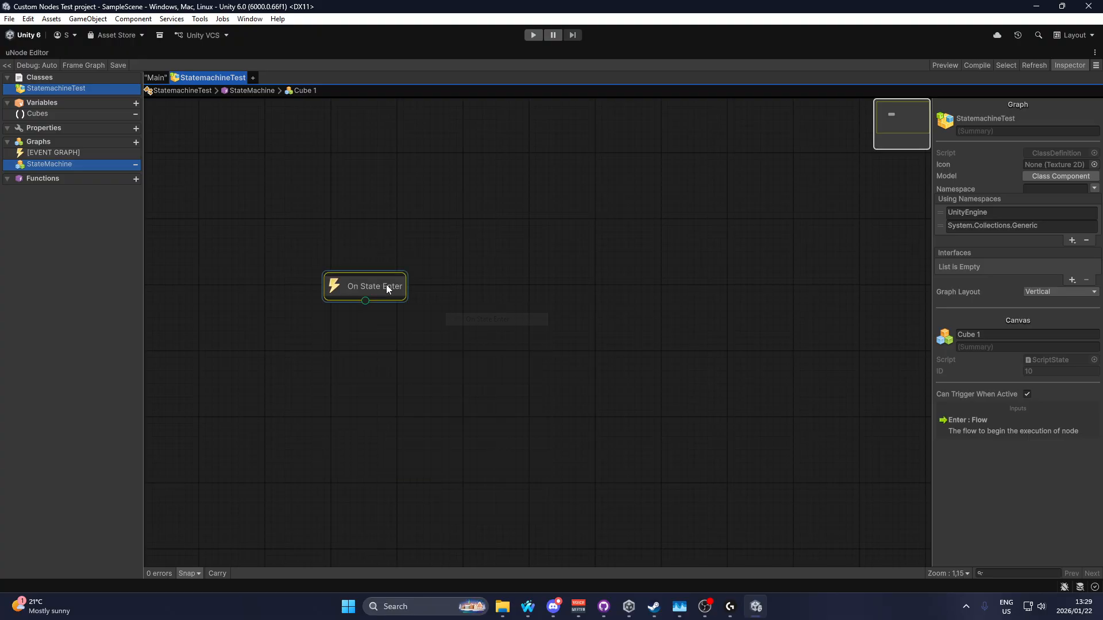
{"action": "left_click_drag", "start_coordinate": [381, 284], "coordinate": [360, 199]}
{"action": "right_click", "coordinate": [466, 203]}
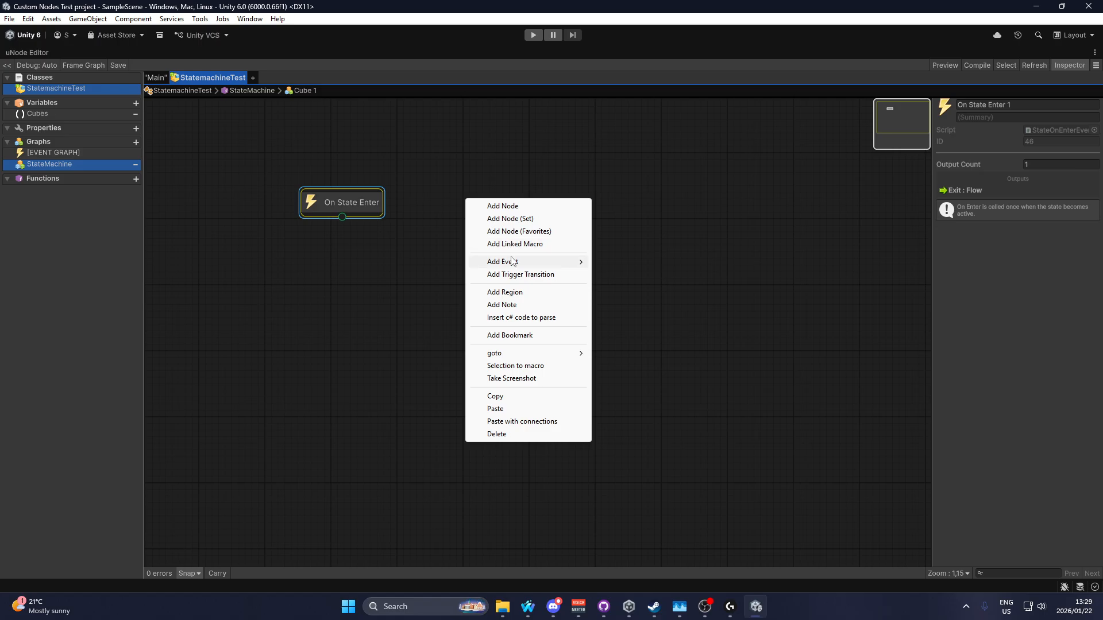
{"action": "mouse_move", "coordinate": [513, 260]}
{"action": "left_click", "coordinate": [620, 262]}
{"action": "left_click_drag", "start_coordinate": [521, 229], "coordinate": [503, 201]}
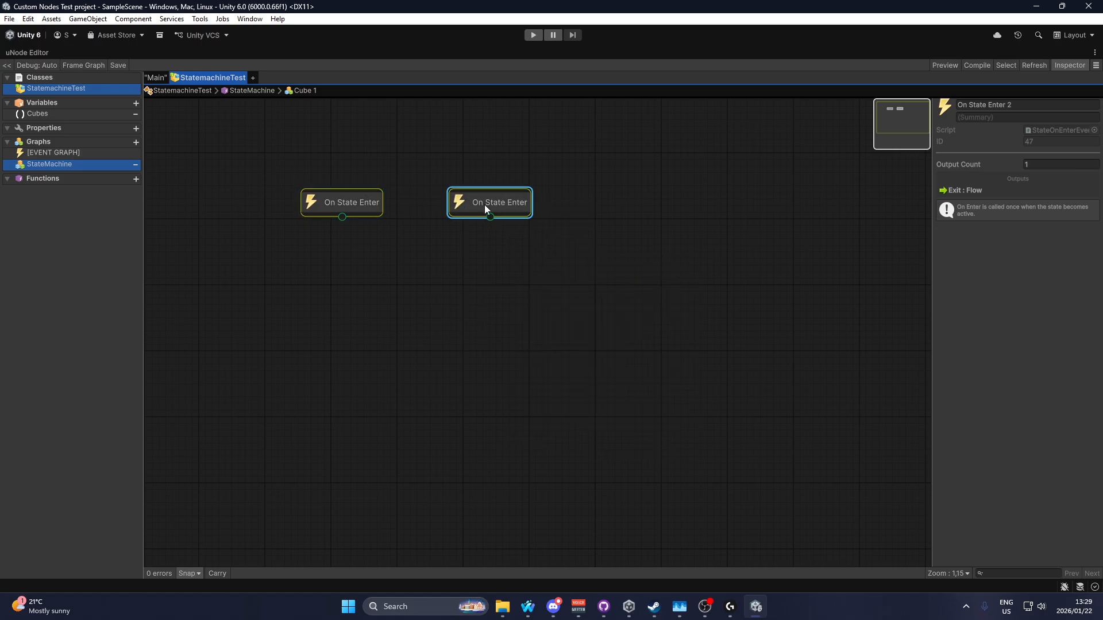
{"action": "key", "text": "Delete"}
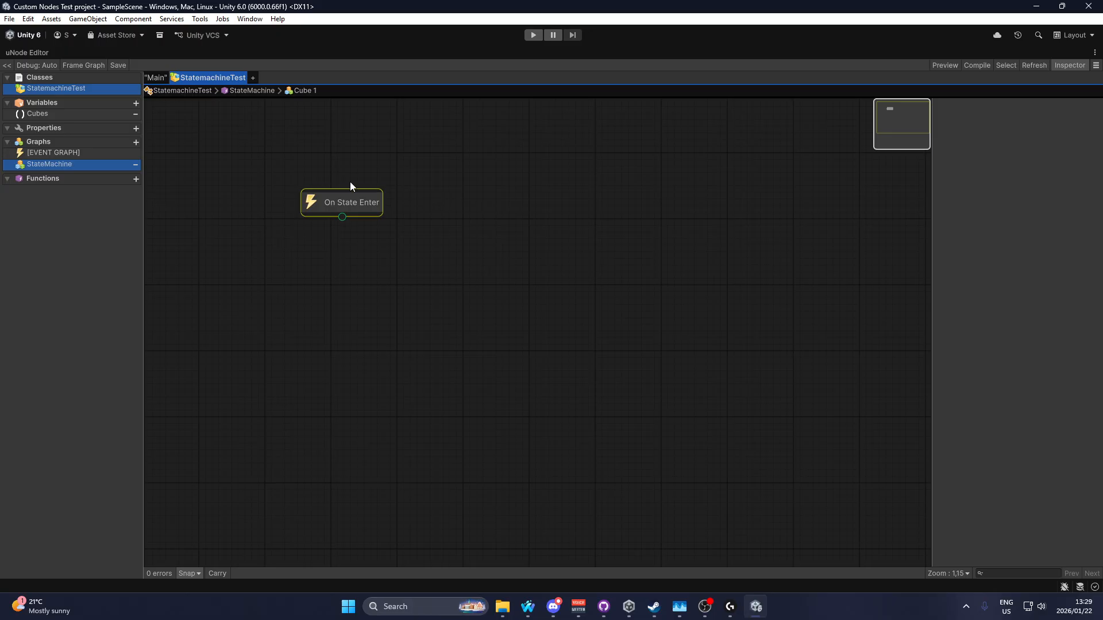
Step: Add On State Exit and On State Update events to Cube 1, in a row to the right of On State Enter
{"action": "scroll", "coordinate": [352, 181], "scroll_direction": "up", "scroll_amount": 3}
{"action": "left_click", "coordinate": [379, 205]}
{"action": "right_click", "coordinate": [467, 204]}
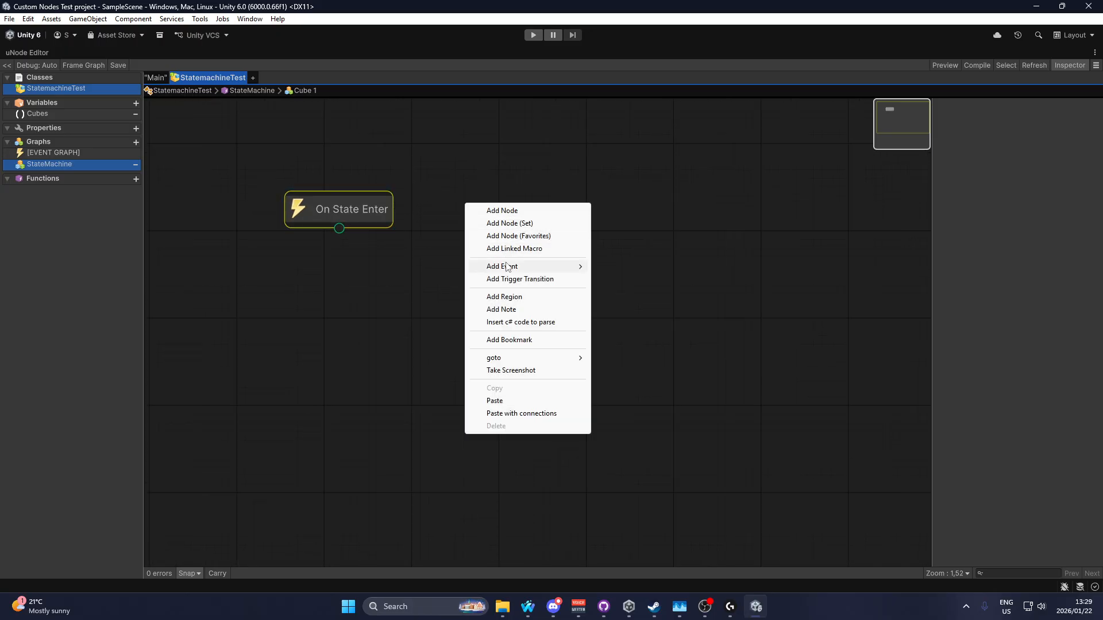
{"action": "mouse_move", "coordinate": [517, 266]}
{"action": "left_click", "coordinate": [612, 281]}
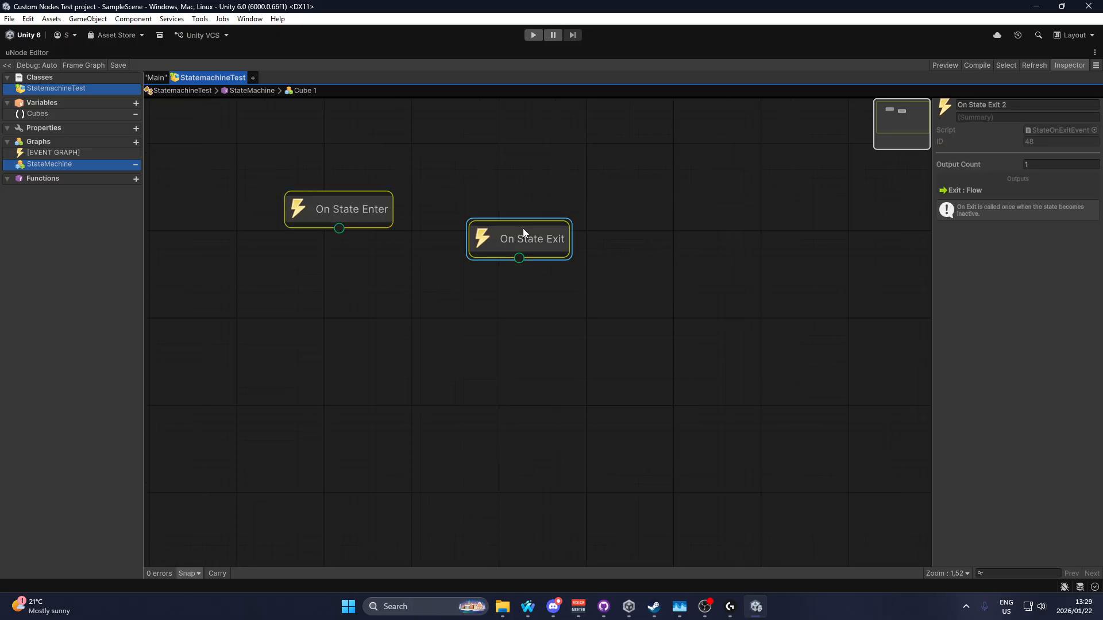
{"action": "right_click", "coordinate": [619, 221]}
{"action": "mouse_move", "coordinate": [714, 287]}
{"action": "left_click", "coordinate": [786, 309]}
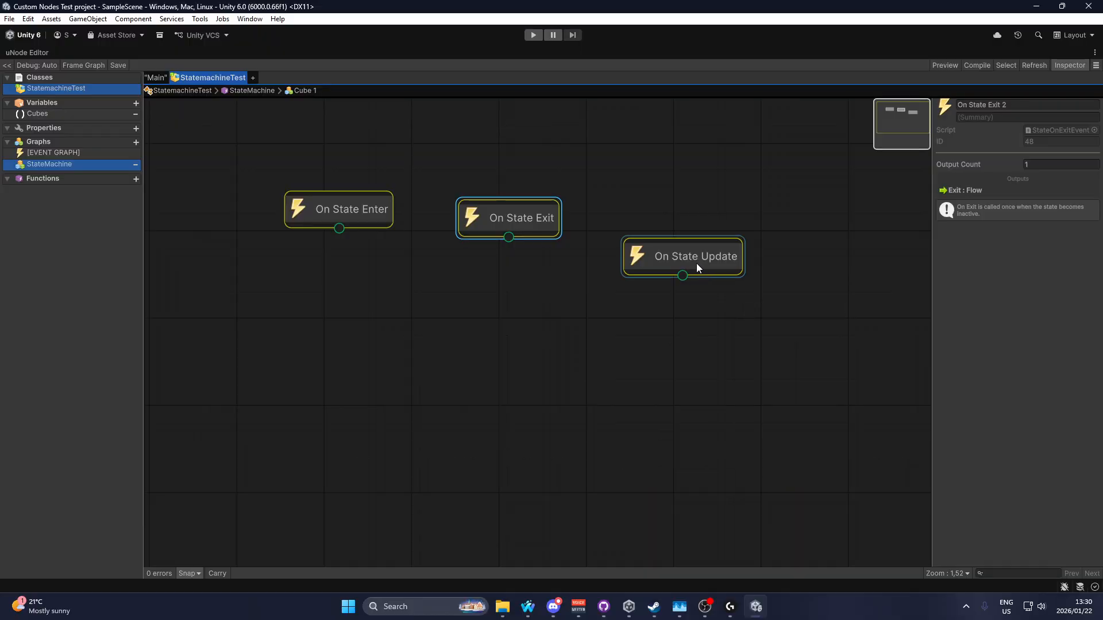
Step: Line up the On State Exit and On State Update nodes level with On State Enter
{"action": "left_click_drag", "start_coordinate": [696, 263], "coordinate": [680, 220]}
{"action": "left_click", "coordinate": [538, 226]}
{"action": "left_click_drag", "start_coordinate": [539, 230], "coordinate": [531, 221]}
{"action": "left_click_drag", "start_coordinate": [640, 224], "coordinate": [635, 211]}
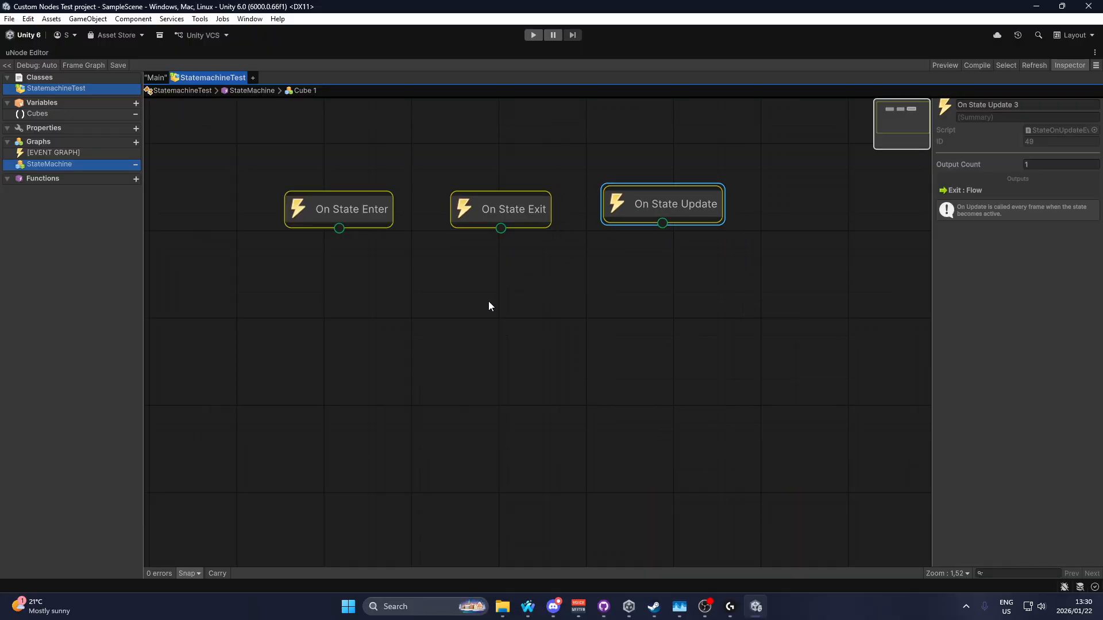
Step: Delete the On State Exit and On State Update nodes from Cube 1 and shift On State Enter to the right
{"action": "left_click_drag", "start_coordinate": [488, 301], "coordinate": [643, 190]}
{"action": "key", "text": "Delete"}
{"action": "left_click_drag", "start_coordinate": [332, 221], "coordinate": [456, 193]}
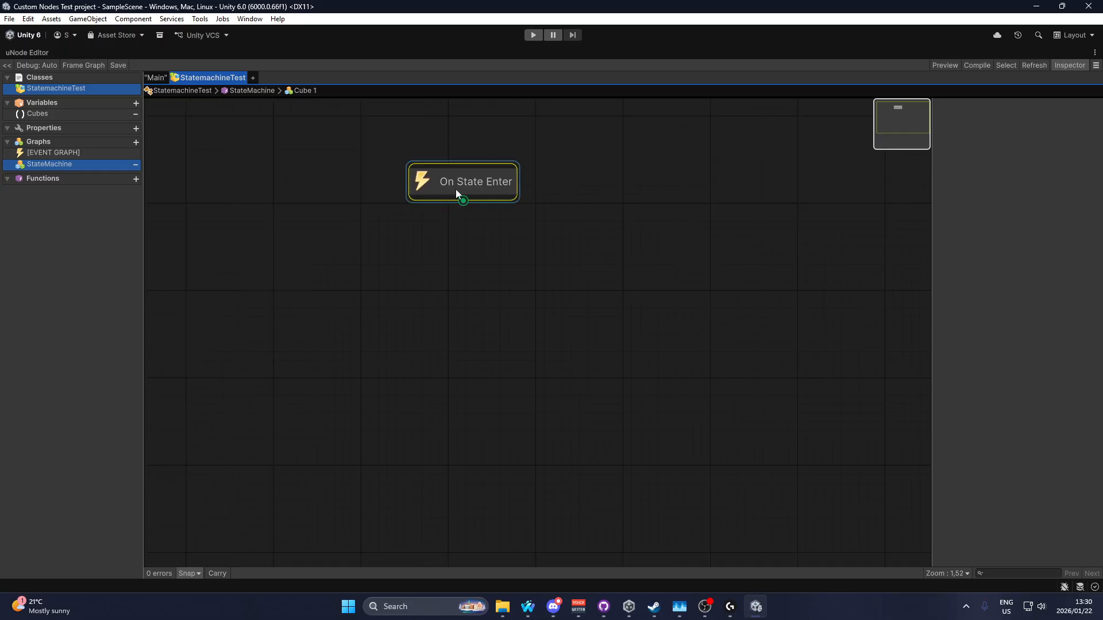
Step: Place a Cubes variable getter in the Cube 1 graph and connect a Get Item node to its output
{"action": "left_click", "coordinate": [393, 210]}
{"action": "left_click_drag", "start_coordinate": [217, 336], "coordinate": [217, 335]}
{"action": "left_click", "coordinate": [250, 343]}
{"action": "middle_click_drag", "start_coordinate": [258, 330], "coordinate": [374, 277]}
{"action": "left_click_drag", "start_coordinate": [381, 307], "coordinate": [384, 361]}
{"action": "type", "text": "get"}
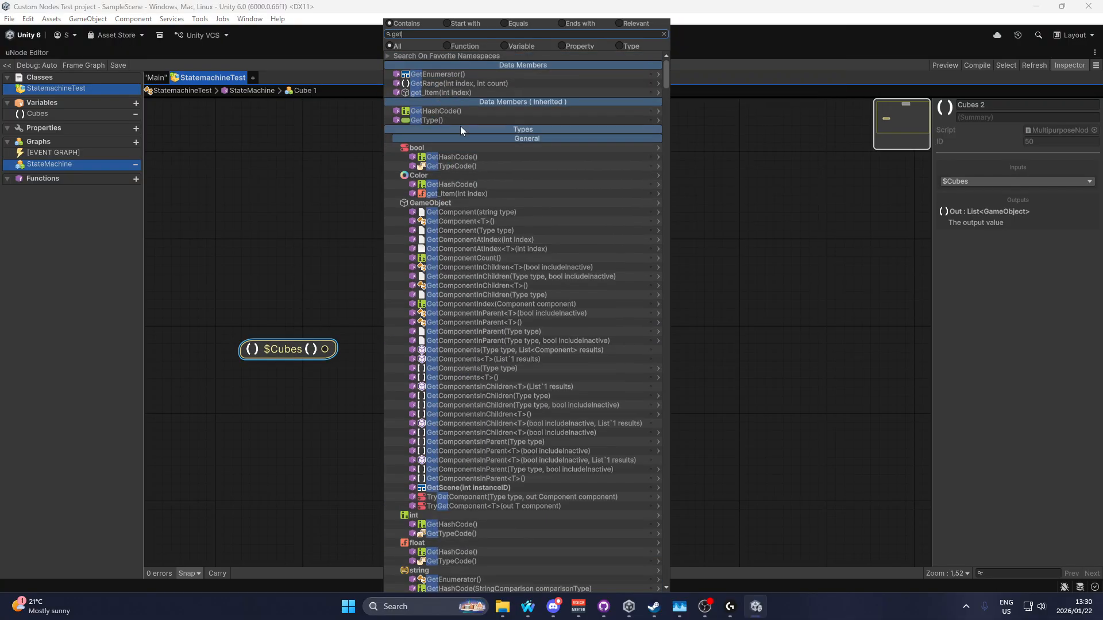
{"action": "left_click", "coordinate": [443, 94]}
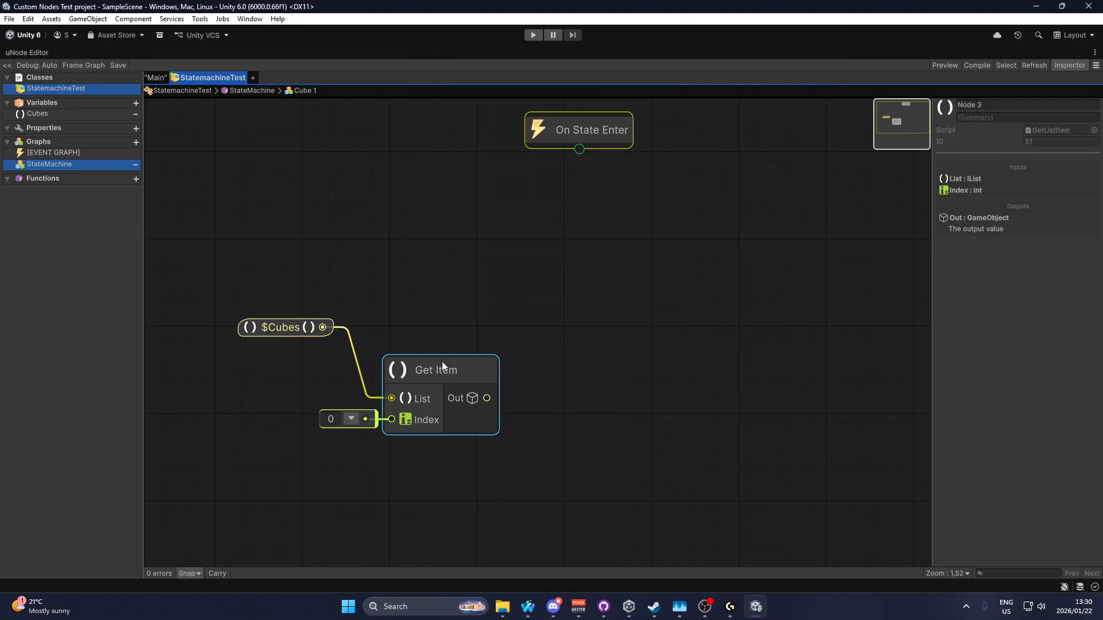
{"action": "left_click_drag", "start_coordinate": [442, 363], "coordinate": [400, 323]}
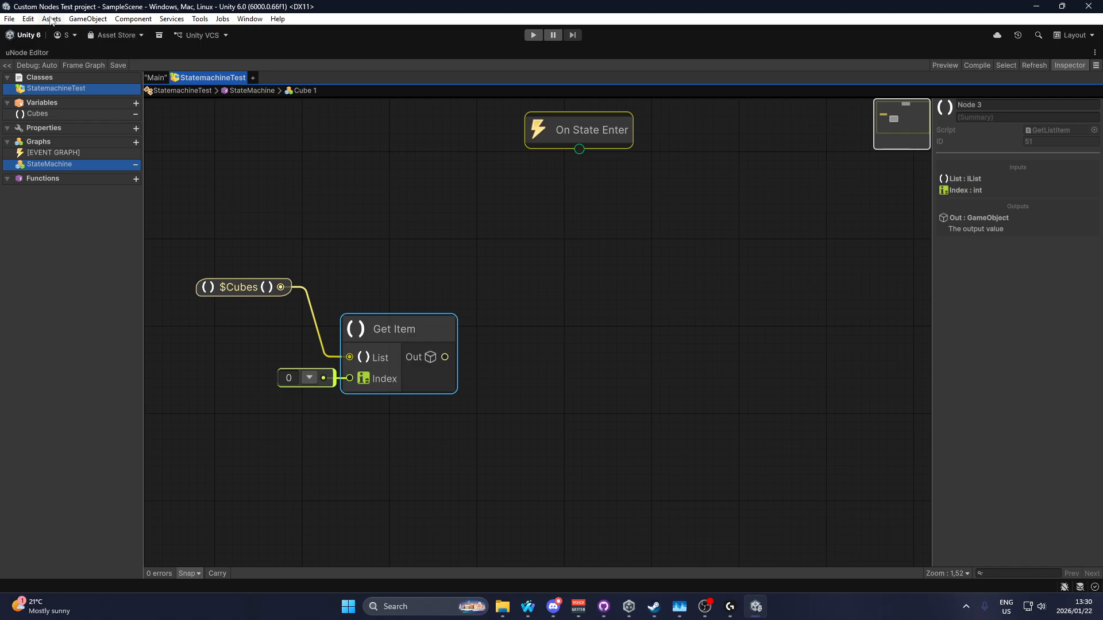
Step: Turn off Auto Carry Input Value in the uNode graph preferences and close the Preferences window
{"action": "left_click", "coordinate": [28, 19]}
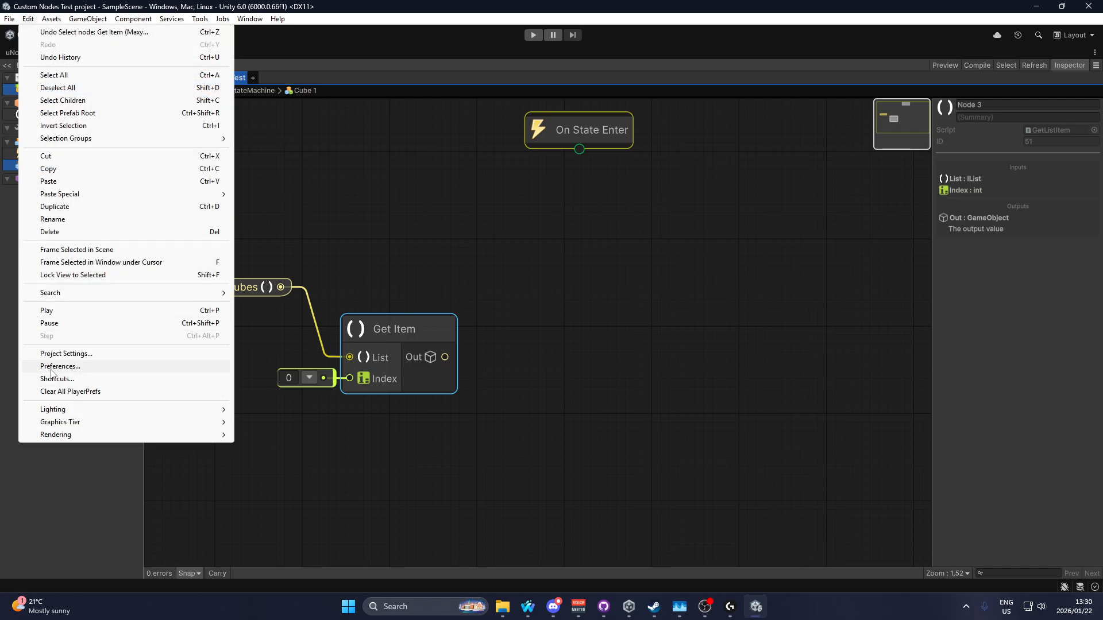
{"action": "left_click", "coordinate": [51, 367]}
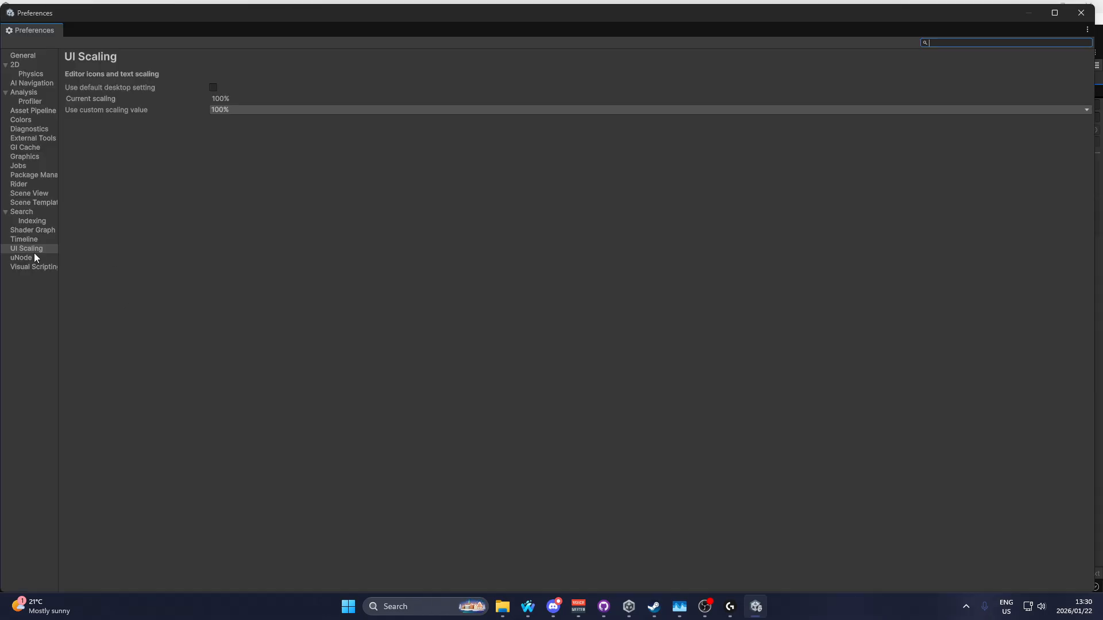
{"action": "left_click", "coordinate": [25, 259]}
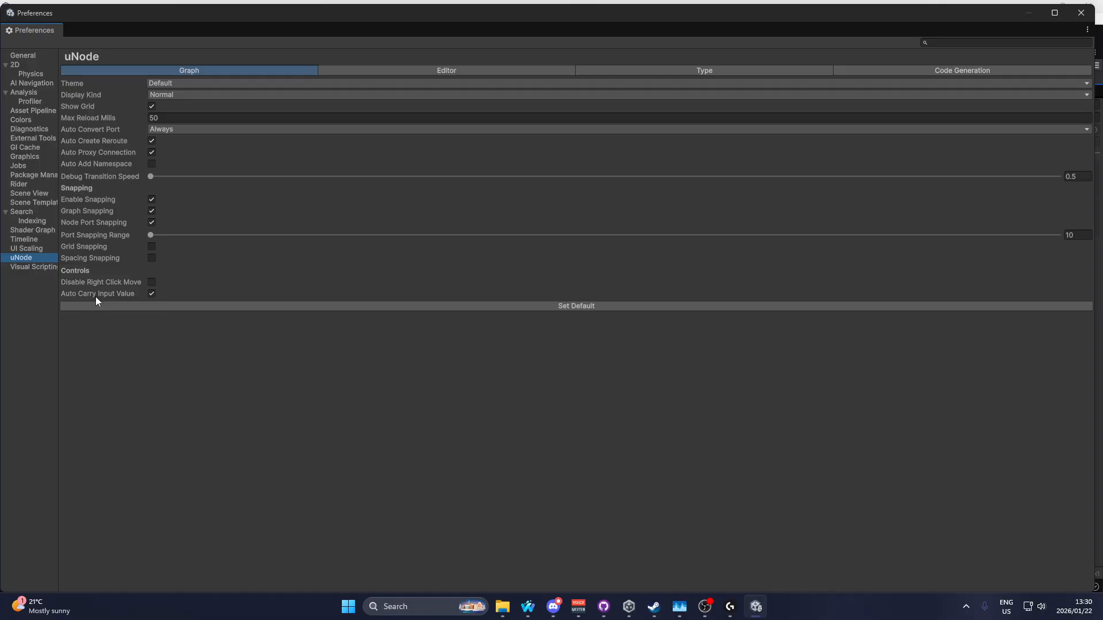
{"action": "left_click", "coordinate": [152, 294]}
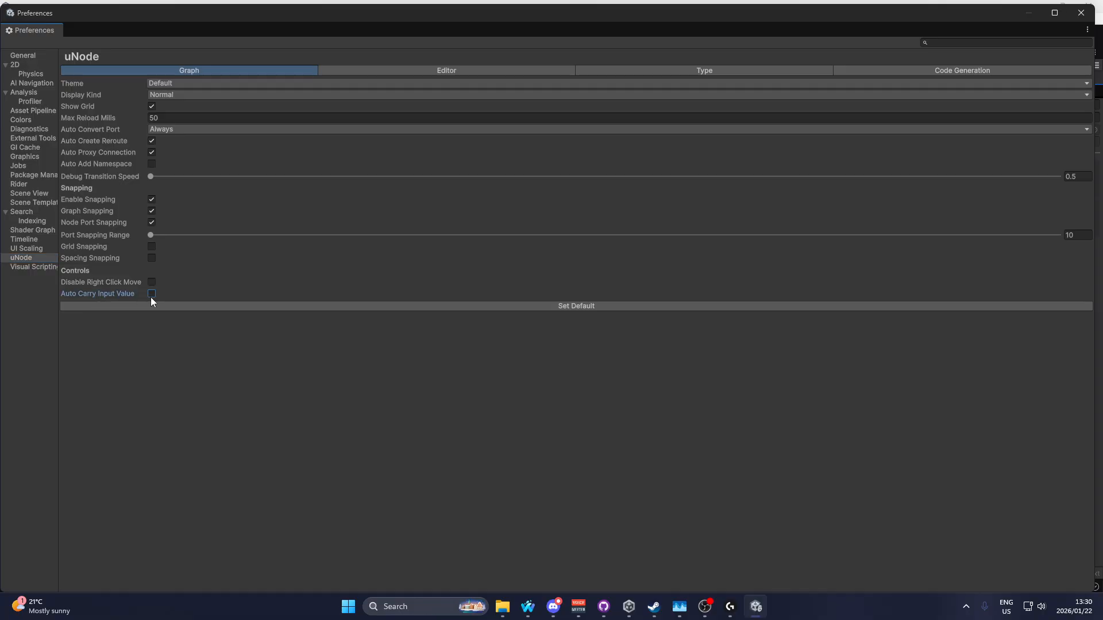
{"action": "left_click", "coordinate": [1080, 17]}
Step: Arrange the Cubes getter beside Get Item, with On State Enter above and to the right of them
{"action": "mouse_move", "coordinate": [393, 324]}
{"action": "left_mouse_down"}
{"action": "mouse_move", "coordinate": [359, 263]}
{"action": "mouse_move", "coordinate": [457, 239]}
{"action": "mouse_move", "coordinate": [394, 323]}
{"action": "left_mouse_up"}
{"action": "left_click_drag", "start_coordinate": [294, 295], "coordinate": [298, 330]}
{"action": "left_click_drag", "start_coordinate": [431, 321], "coordinate": [349, 316]}
{"action": "left_click", "coordinate": [574, 224]}
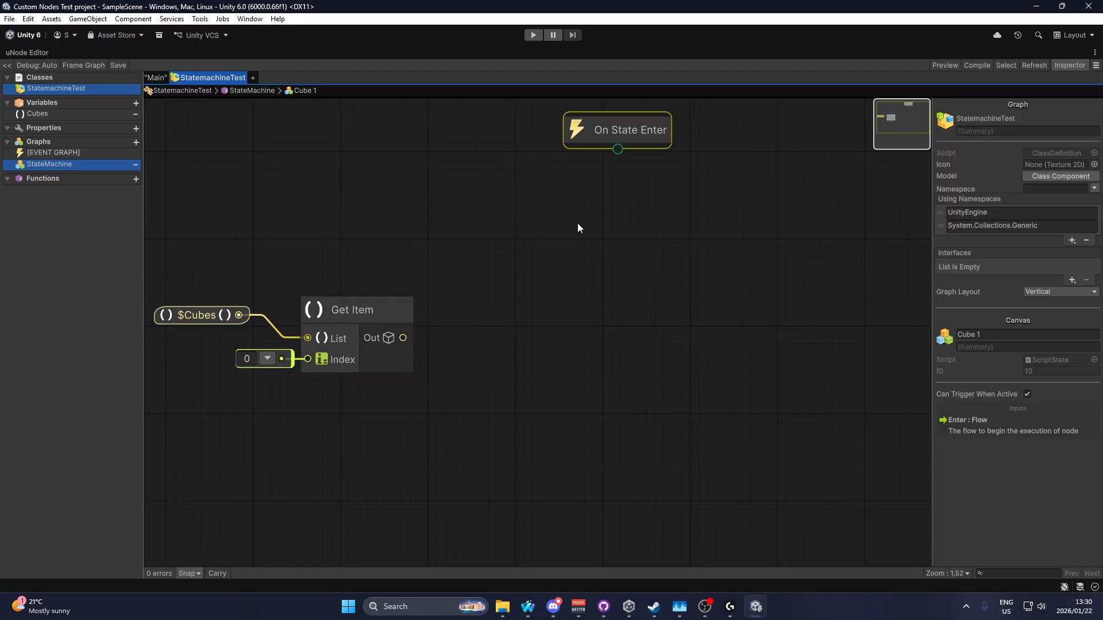
{"action": "middle_click_drag", "start_coordinate": [553, 238], "coordinate": [465, 281]}
{"action": "left_click_drag", "start_coordinate": [569, 187], "coordinate": [597, 162]}
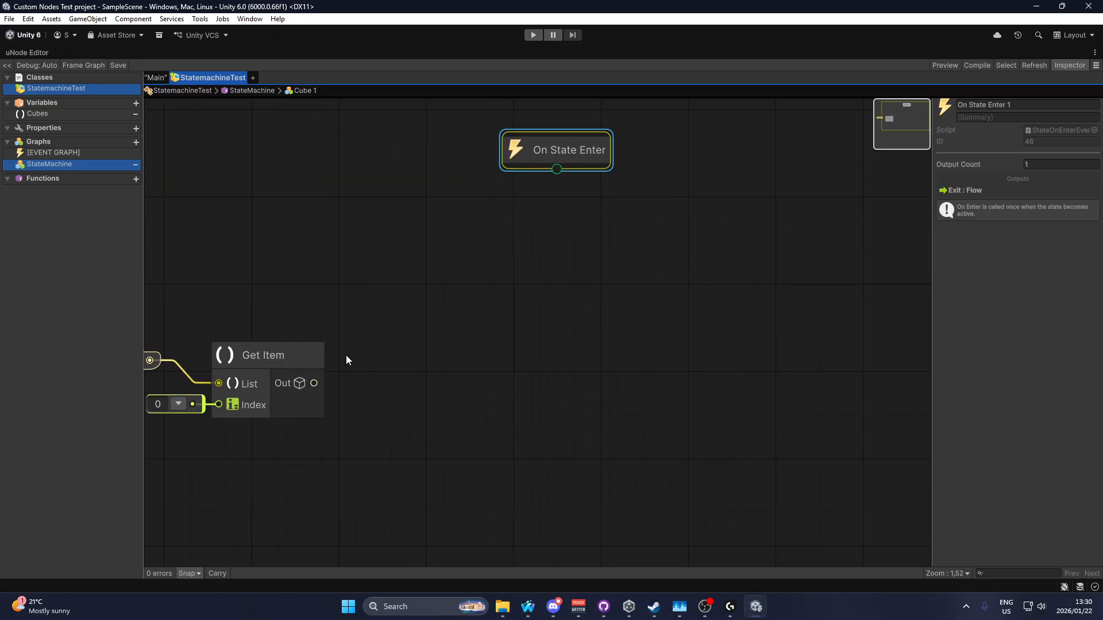
Step: Add a GetComponent<T>() node from the Get Item output and set its type to Renderer
{"action": "left_click_drag", "start_coordinate": [314, 383], "coordinate": [394, 365]}
{"action": "type", "text": "getcom"}
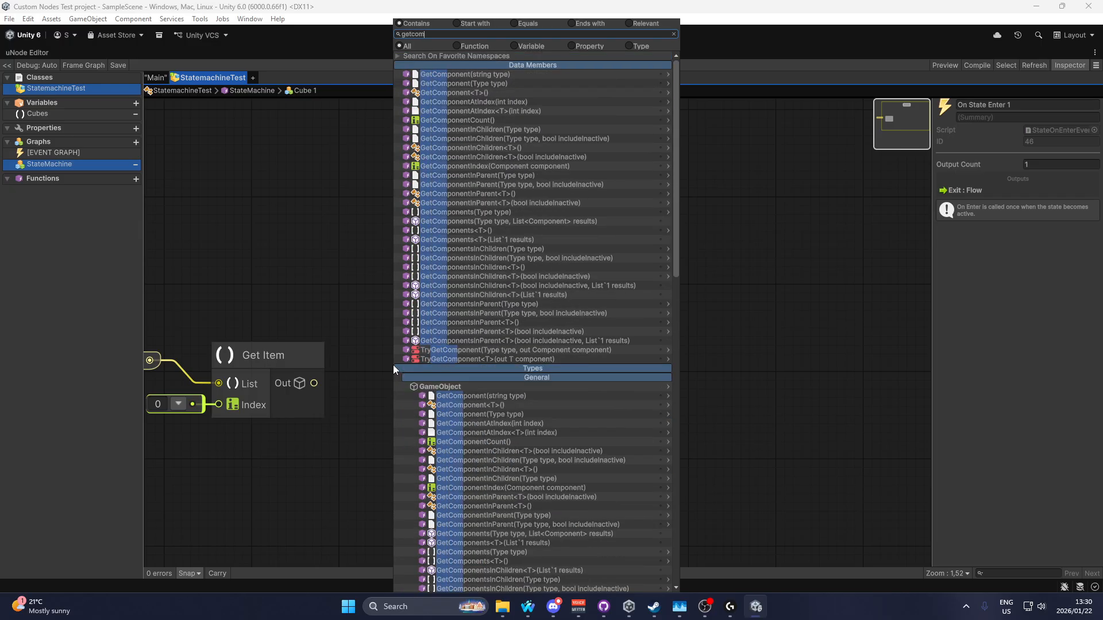
{"action": "left_click", "coordinate": [464, 93]}
{"action": "left_click_drag", "start_coordinate": [452, 360], "coordinate": [450, 369]}
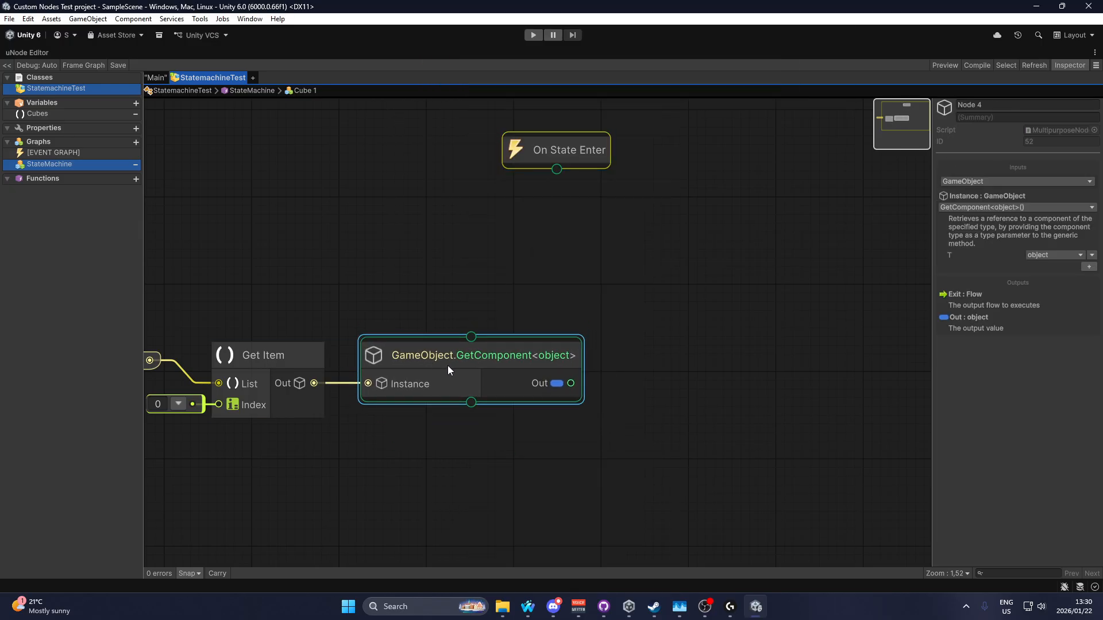
{"action": "left_click", "coordinate": [1036, 254]}
{"action": "type", "text": "render"}
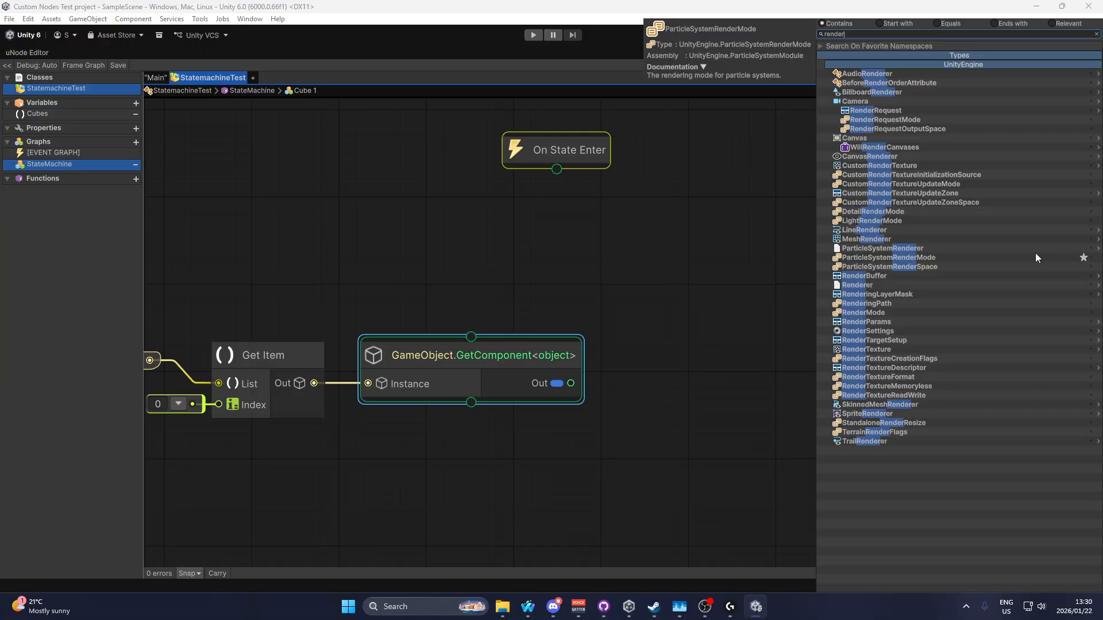
{"action": "left_click", "coordinate": [883, 285]}
Step: Shift the connected nodes left and add a Renderer.material node from the GetComponent<Renderer> output
{"action": "scroll", "coordinate": [379, 429], "scroll_direction": "down", "scroll_amount": 3}
{"action": "middle_click_drag", "start_coordinate": [381, 427], "coordinate": [482, 371]}
{"action": "left_click_drag", "start_coordinate": [293, 418], "coordinate": [511, 300]}
{"action": "left_click_drag", "start_coordinate": [538, 317], "coordinate": [347, 301]}
{"action": "left_click_drag", "start_coordinate": [425, 328], "coordinate": [538, 305]}
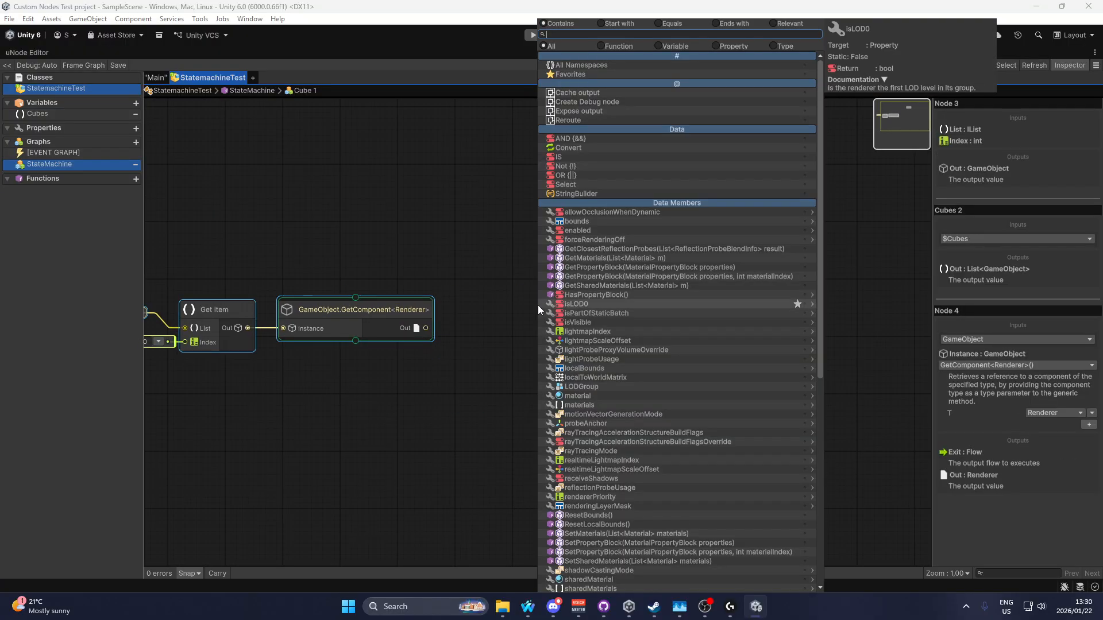
{"action": "type", "text": "mater"}
{"action": "left_click", "coordinate": [611, 112]}
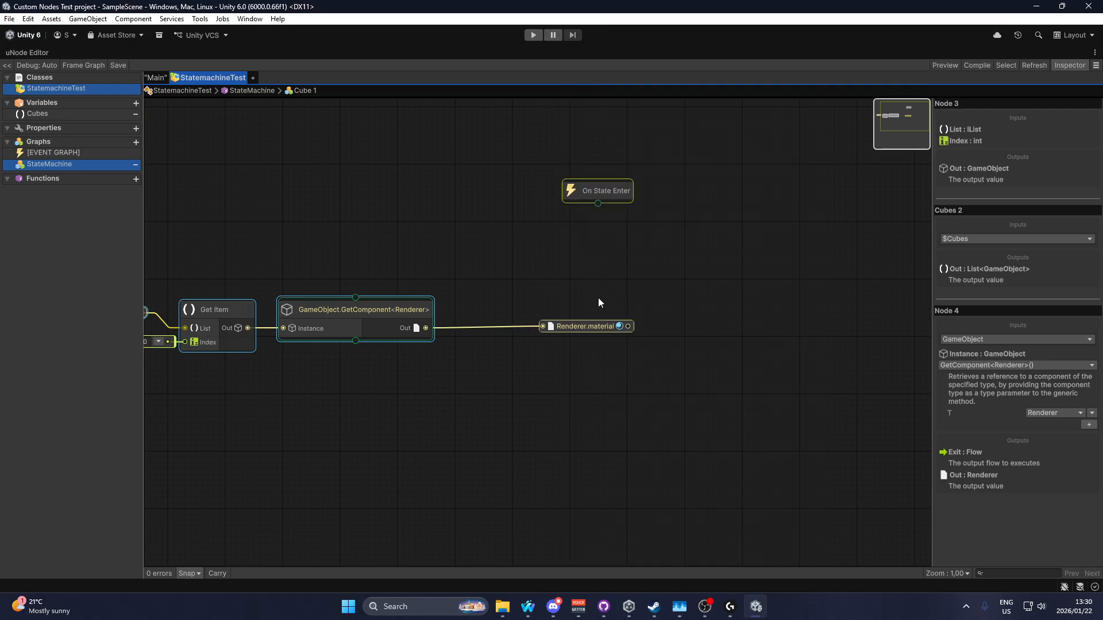
Step: Add a Material.SetColor(string name, Color value) node fed by the Renderer.material output
{"action": "left_click_drag", "start_coordinate": [575, 326], "coordinate": [750, 308]}
{"action": "type", "text": "set"}
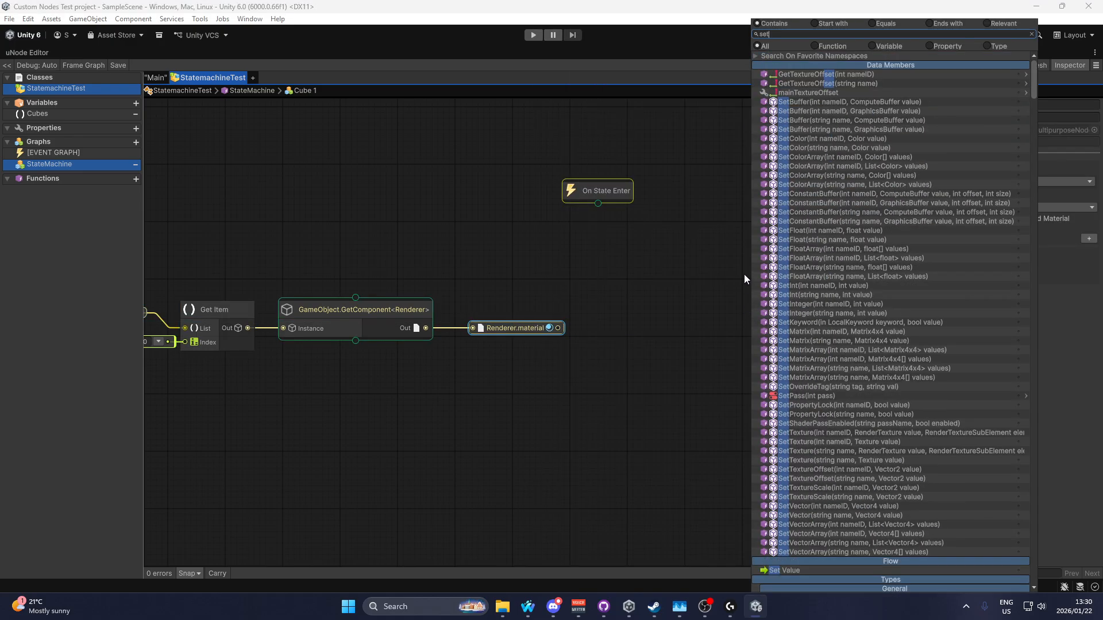
{"action": "type", "text": "colo"}
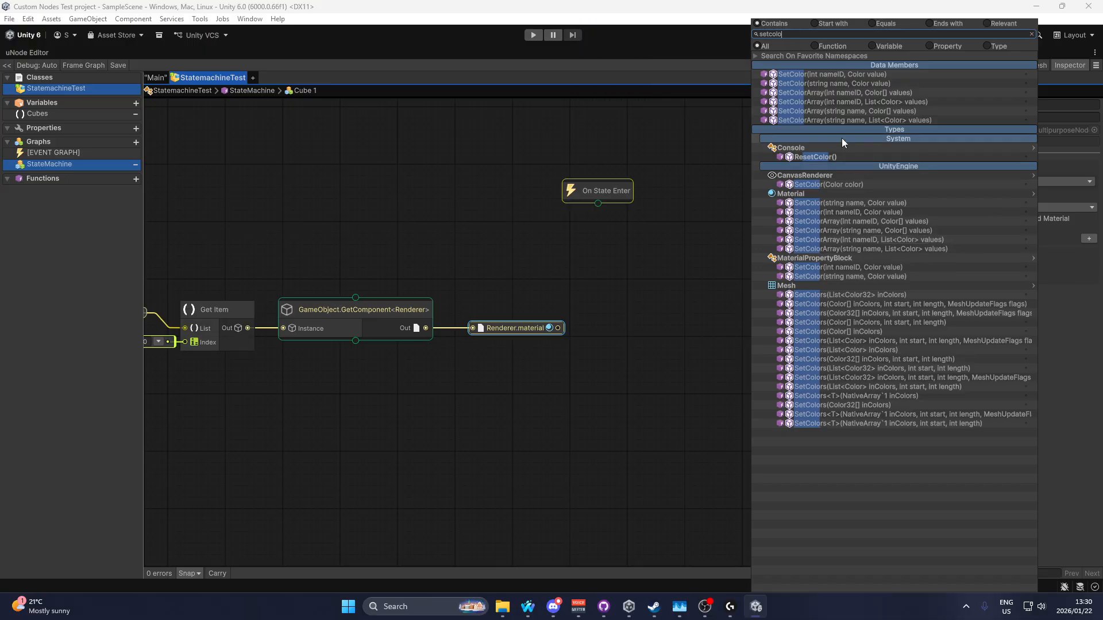
{"action": "left_click", "coordinate": [827, 87]}
{"action": "left_click_drag", "start_coordinate": [804, 337], "coordinate": [713, 311]}
Step: Connect the On State Enter flow to Material.SetColor and place the SetColor node below the event
{"action": "scroll", "coordinate": [636, 207], "scroll_direction": "up", "scroll_amount": 5}
{"action": "left_click_drag", "start_coordinate": [591, 182], "coordinate": [775, 402]}
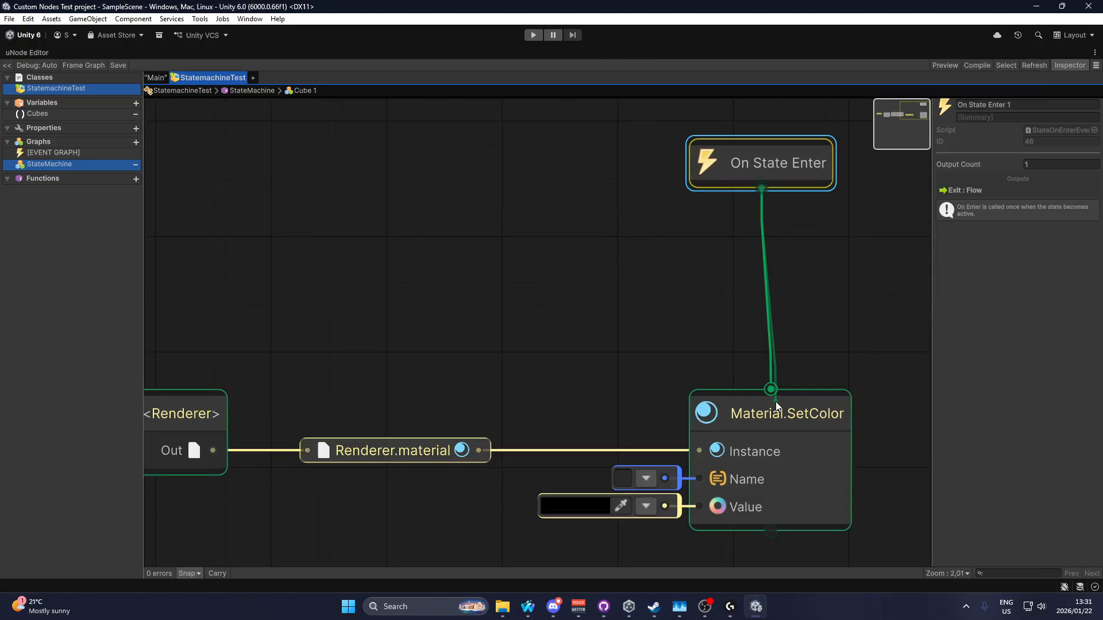
{"action": "middle_click_drag", "start_coordinate": [774, 401], "coordinate": [708, 280]}
{"action": "left_click_drag", "start_coordinate": [705, 317], "coordinate": [716, 352]}
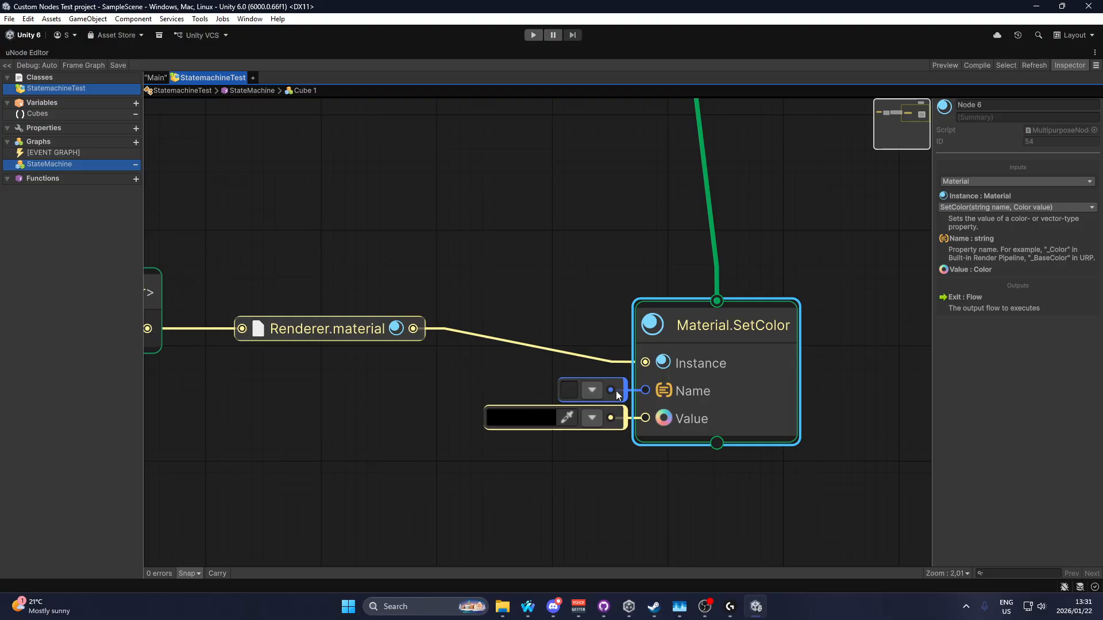
{"action": "left_click", "coordinate": [570, 389]}
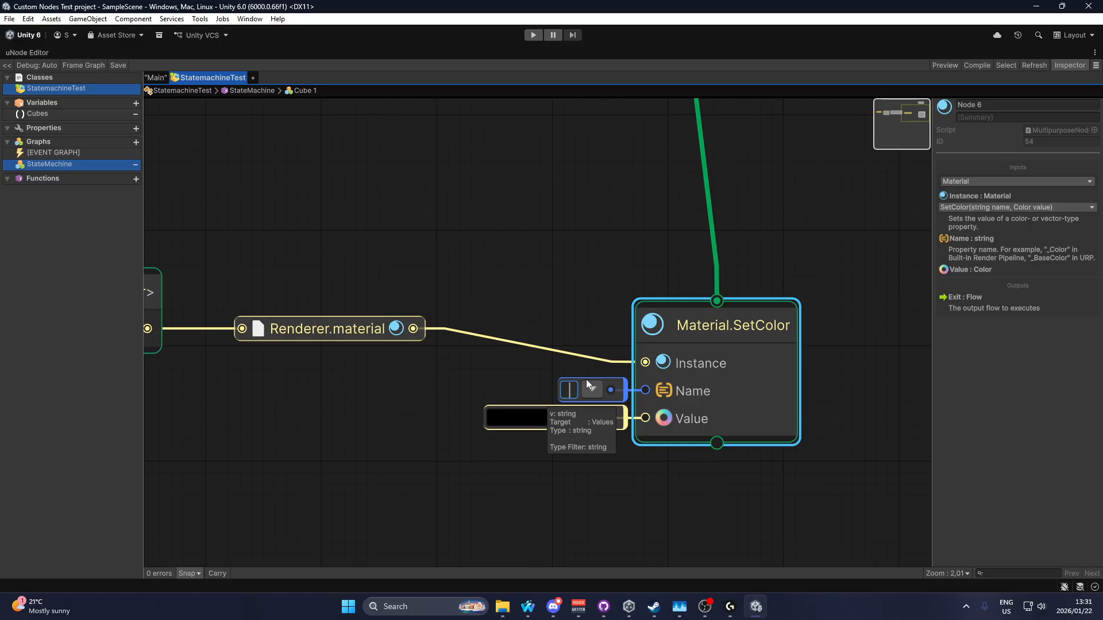
Step: Restore the full Unity layout and create a 3D Cube object in SampleScene
{"action": "left_click", "coordinate": [1094, 52]}
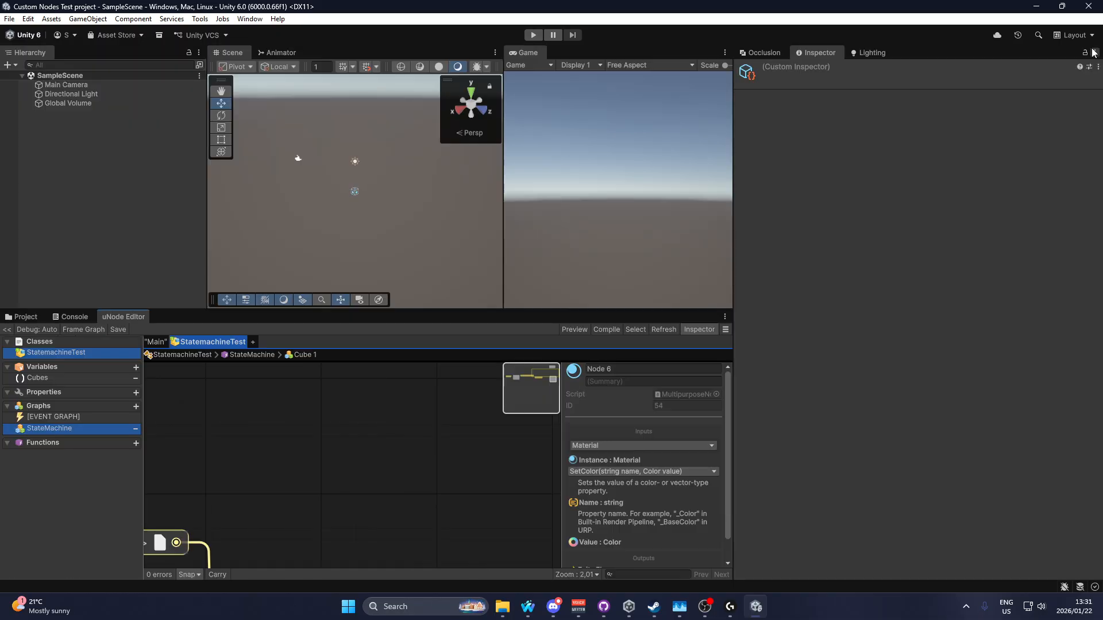
{"action": "right_click", "coordinate": [69, 139]}
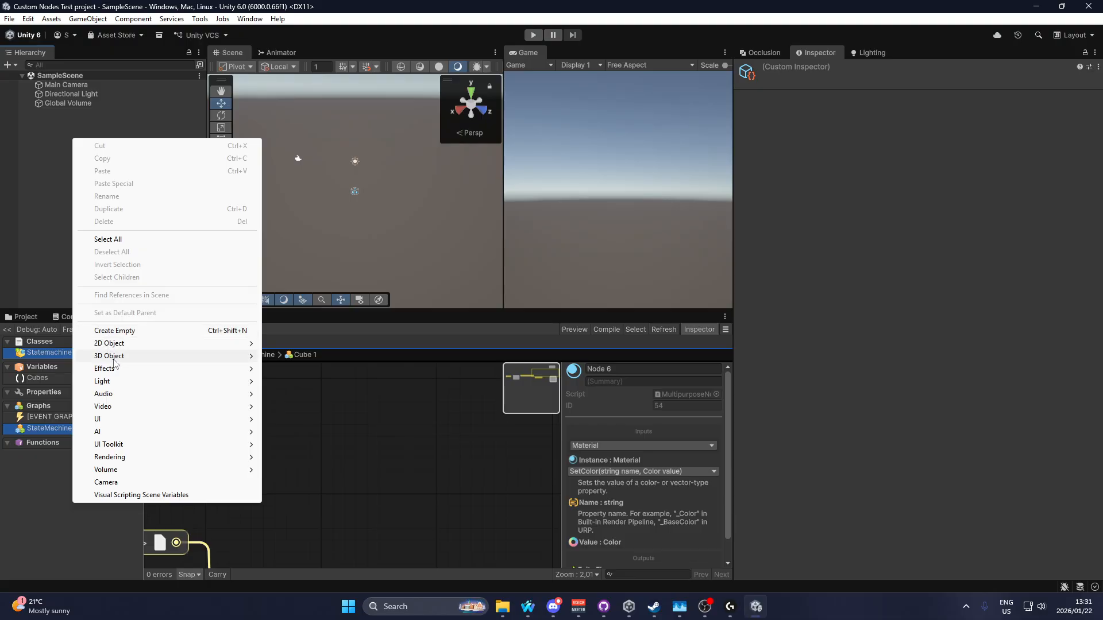
{"action": "mouse_move", "coordinate": [172, 356]}
{"action": "left_click", "coordinate": [288, 355]}
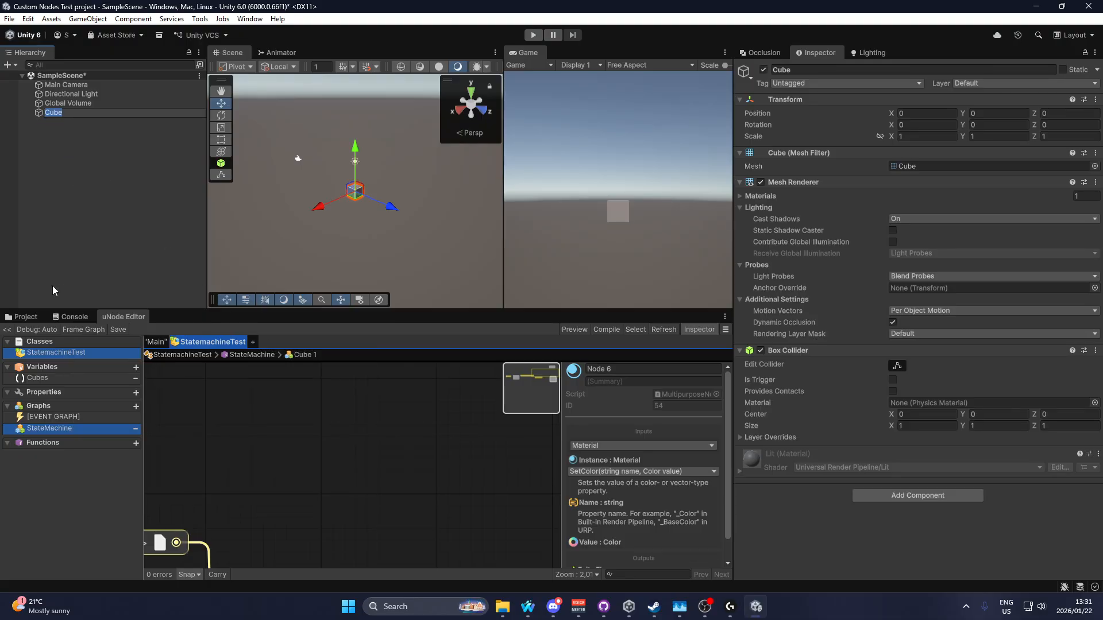
Step: Create a new material named Cube Mat 1 in the State Machines folder
{"action": "left_click", "coordinate": [20, 317]}
{"action": "right_click", "coordinate": [314, 401]}
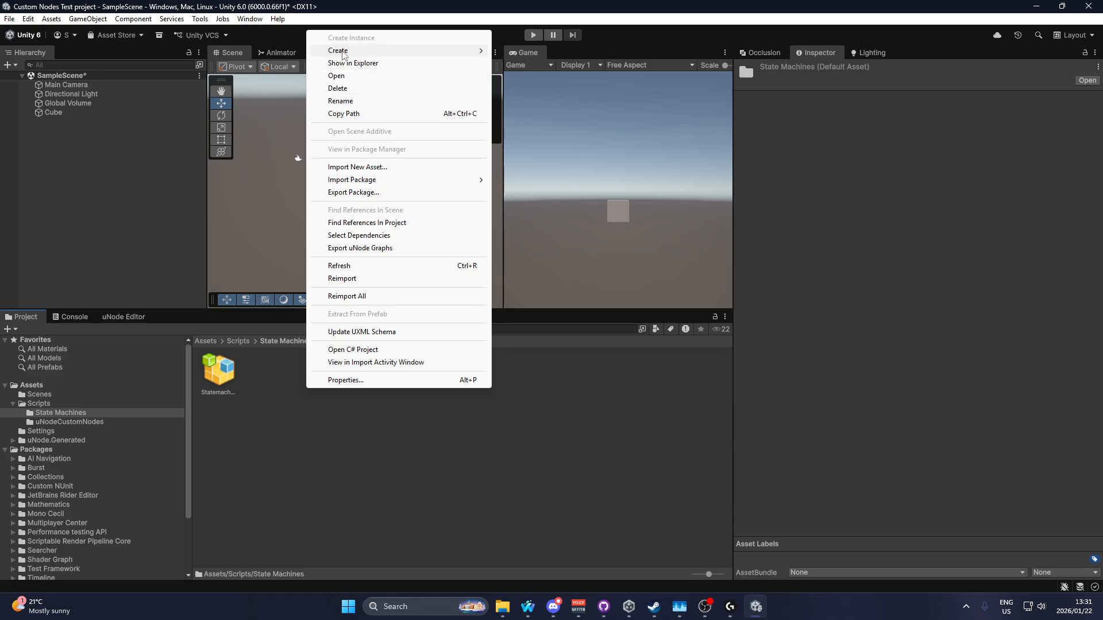
{"action": "mouse_move", "coordinate": [391, 51]}
{"action": "left_click", "coordinate": [533, 82]}
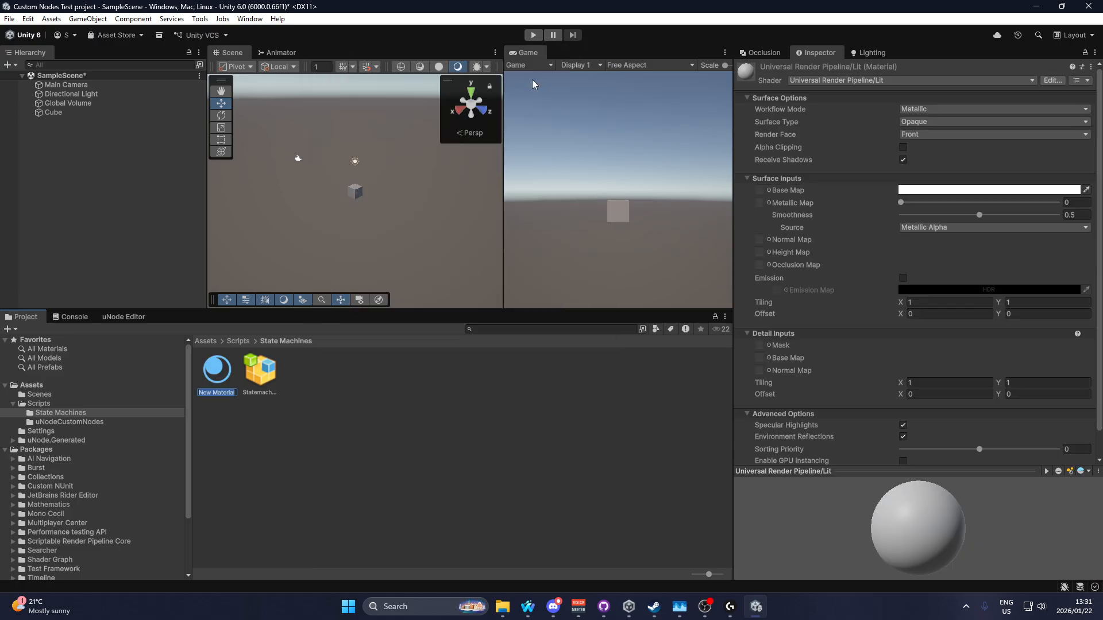
{"action": "type", "text": "Cube Mat 1"}
{"action": "key", "text": "Return"}
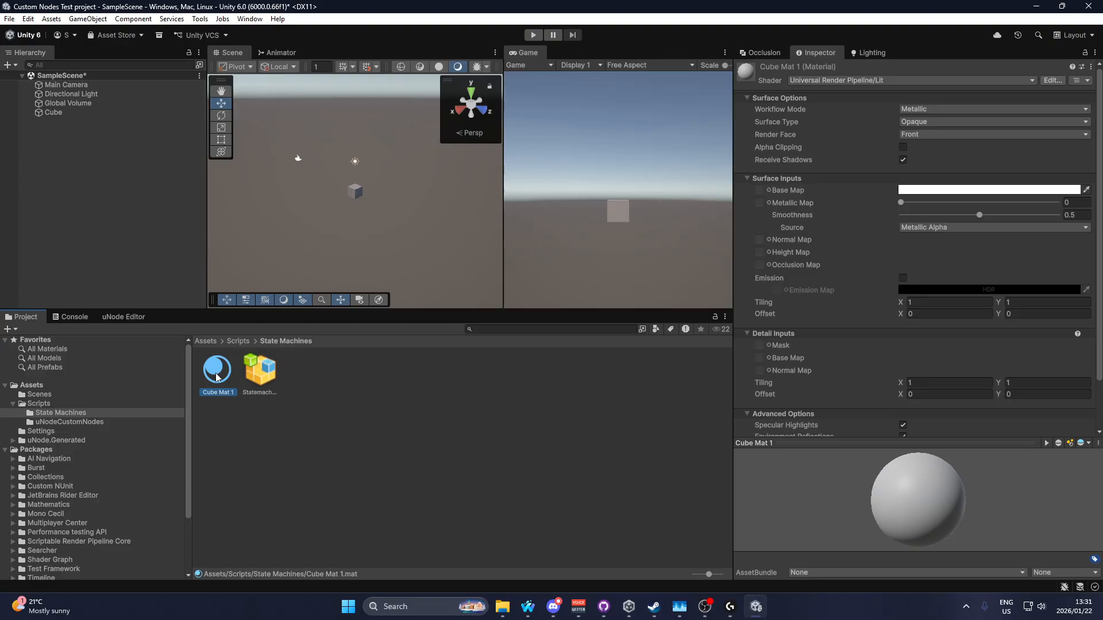
Step: Assign Cube Mat 1 to the Cube and expand the material's surface inputs on the object
{"action": "left_click_drag", "start_coordinate": [217, 372], "coordinate": [51, 113]}
{"action": "left_click", "coordinate": [50, 113]}
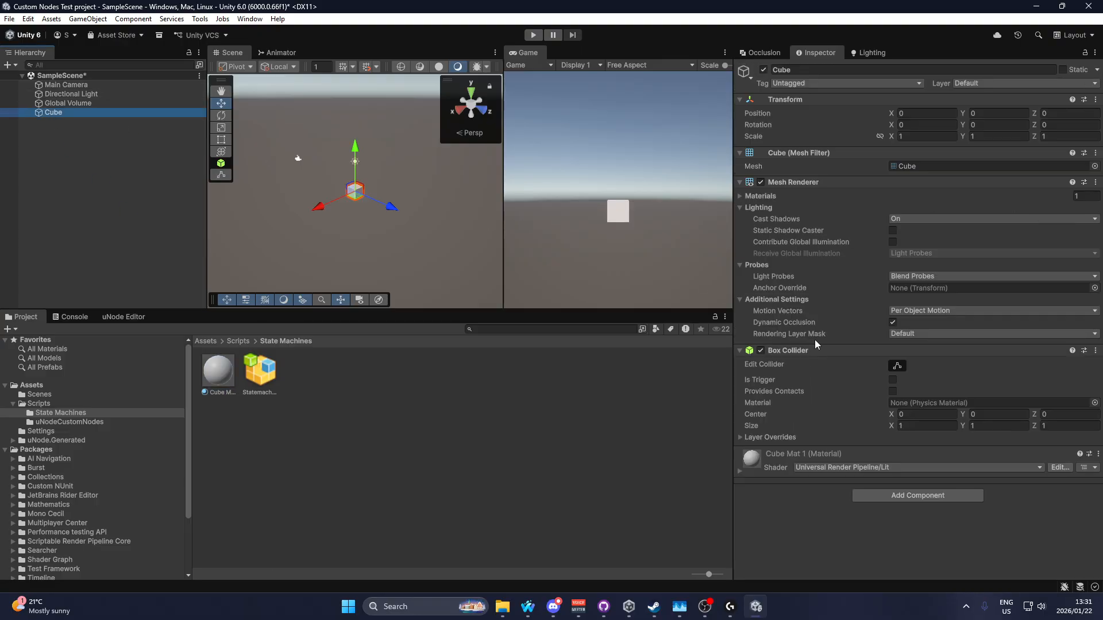
{"action": "left_click", "coordinate": [750, 464]}
{"action": "scroll", "coordinate": [765, 460], "scroll_direction": "down", "scroll_amount": 10}
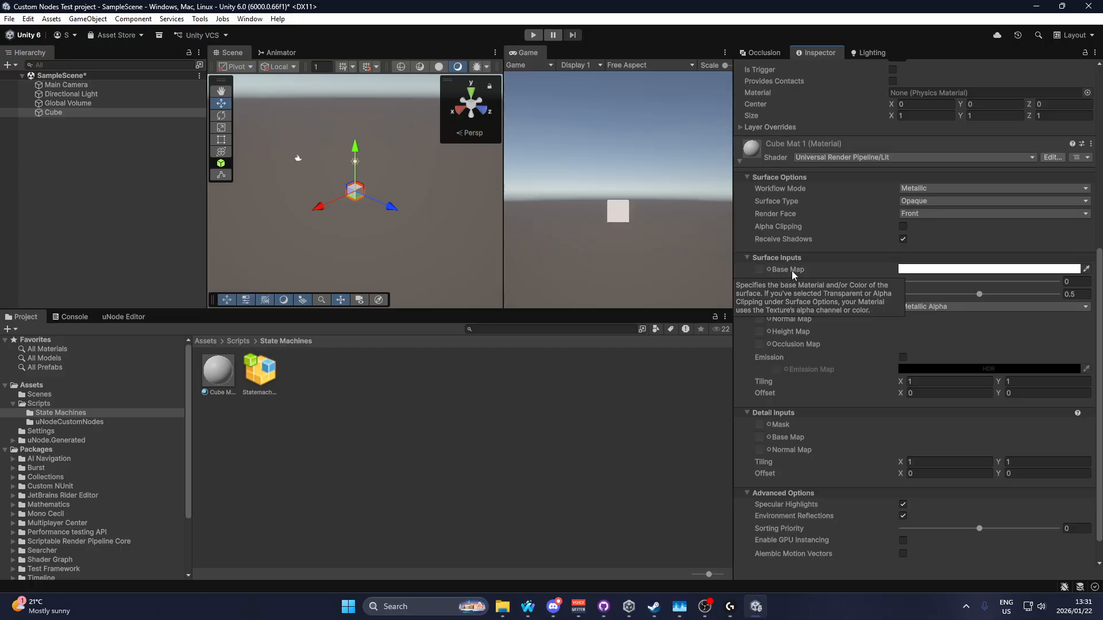
Step: Switch to the browser, copy the property name _BaseColor from the "urp base color in scripting" results, and return to Unity
{"action": "left_click", "coordinate": [529, 606]}
{"action": "left_click_drag", "start_coordinate": [1028, 8], "coordinate": [1036, 26]}
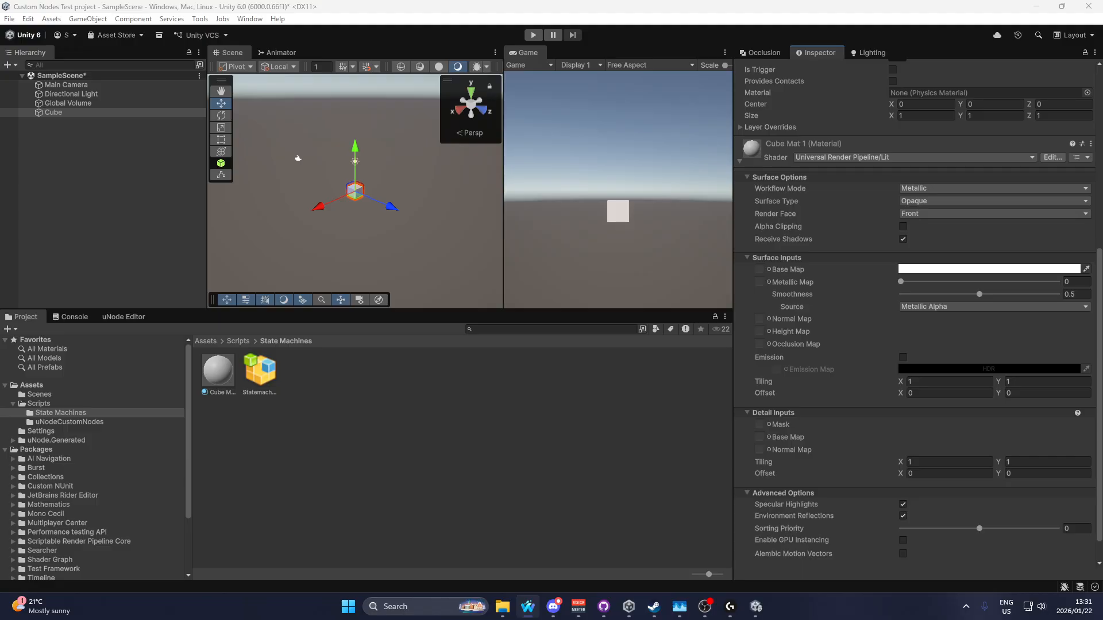
{"action": "left_click_drag", "start_coordinate": [1102, 138], "coordinate": [664, 108]}
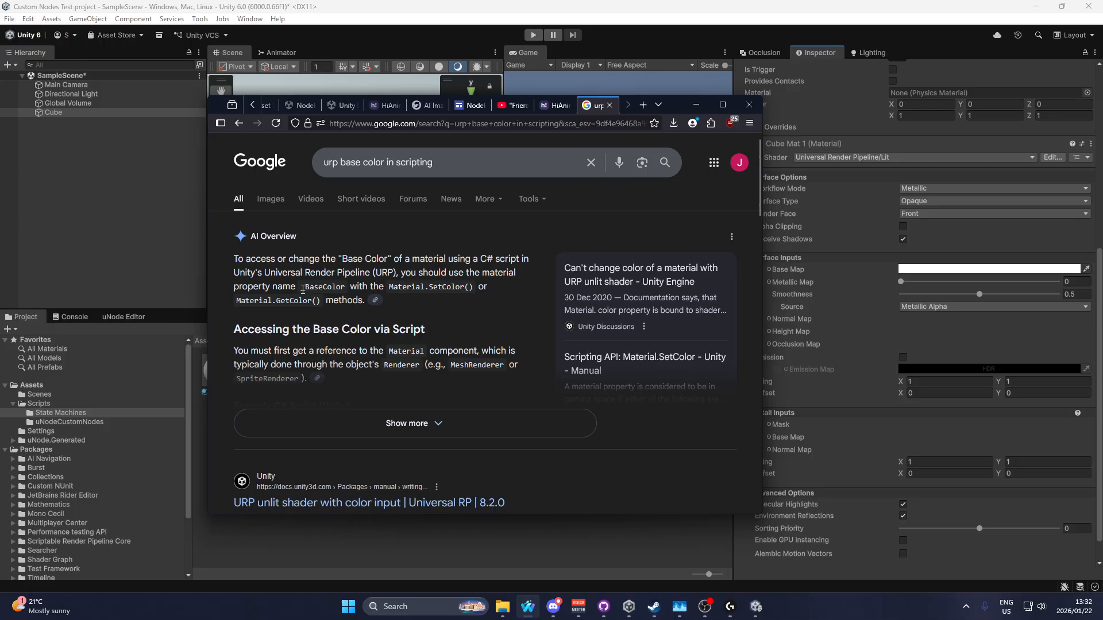
{"action": "left_click_drag", "start_coordinate": [303, 290], "coordinate": [343, 289]}
{"action": "right_click", "coordinate": [343, 289]}
{"action": "left_click", "coordinate": [353, 340]}
{"action": "left_click", "coordinate": [695, 105]}
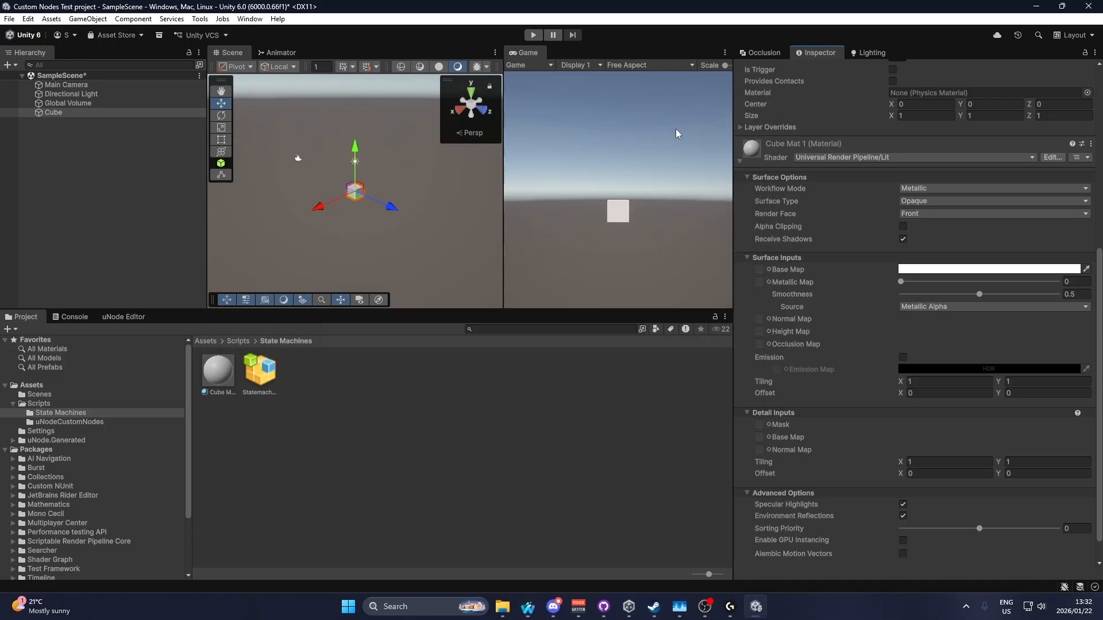
Step: Reopen the uNode Editor maximized and set the Name input of Material.SetColor to _BaseColor
{"action": "left_click", "coordinate": [127, 316]}
{"action": "left_click", "coordinate": [725, 317]}
{"action": "left_click", "coordinate": [742, 326]}
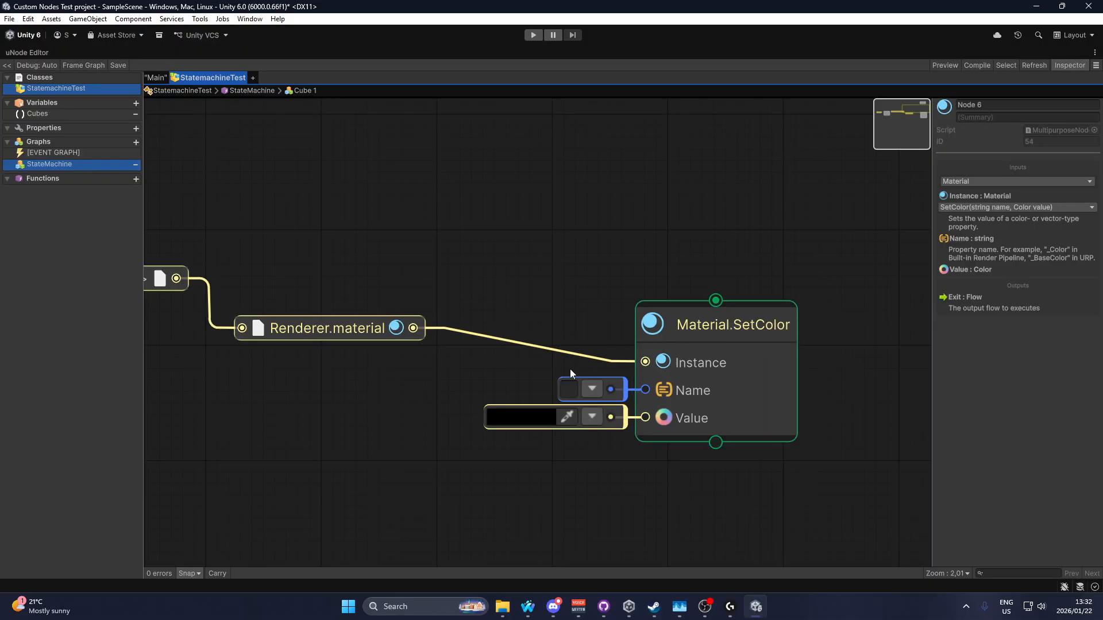
{"action": "middle_click_drag", "start_coordinate": [570, 369], "coordinate": [545, 280]}
{"action": "left_click", "coordinate": [547, 293]}
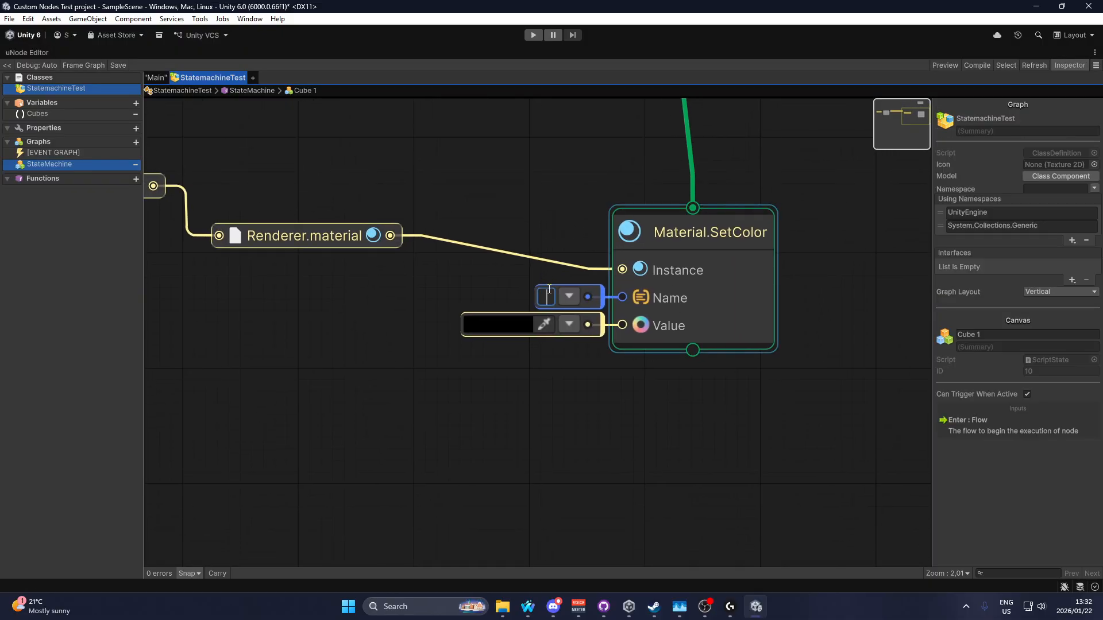
{"action": "key", "text": "ctrl+v"}
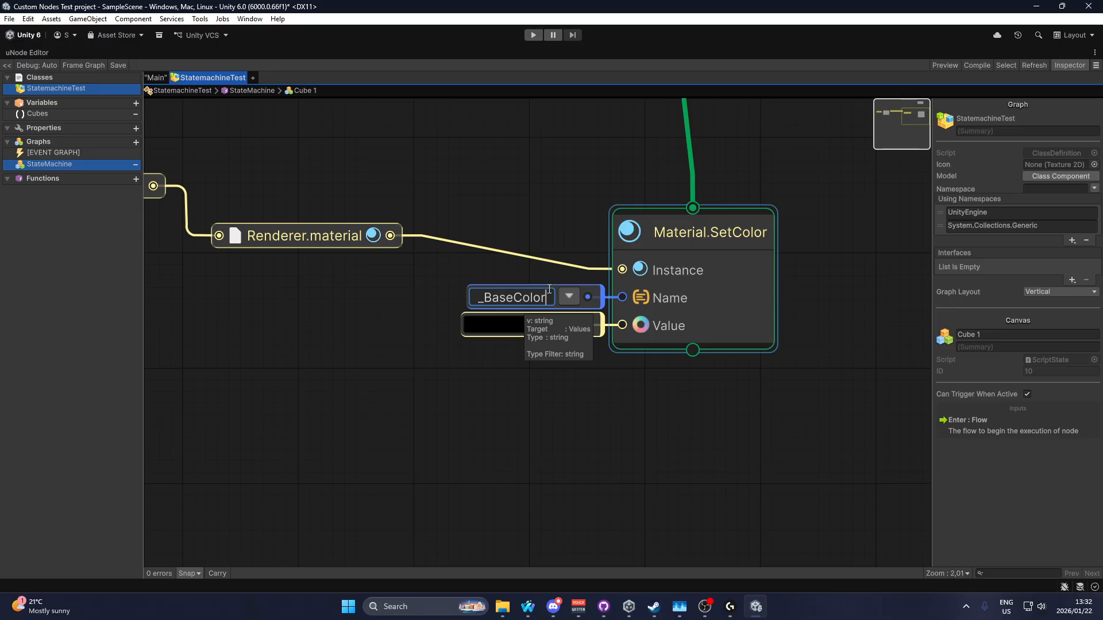
Step: Set the Value color of the Material.SetColor node in Cube 1 to fully opaque blue, 0011FF
{"action": "scroll", "coordinate": [511, 315], "scroll_direction": "down", "scroll_amount": 5}
{"action": "left_click", "coordinate": [561, 294]}
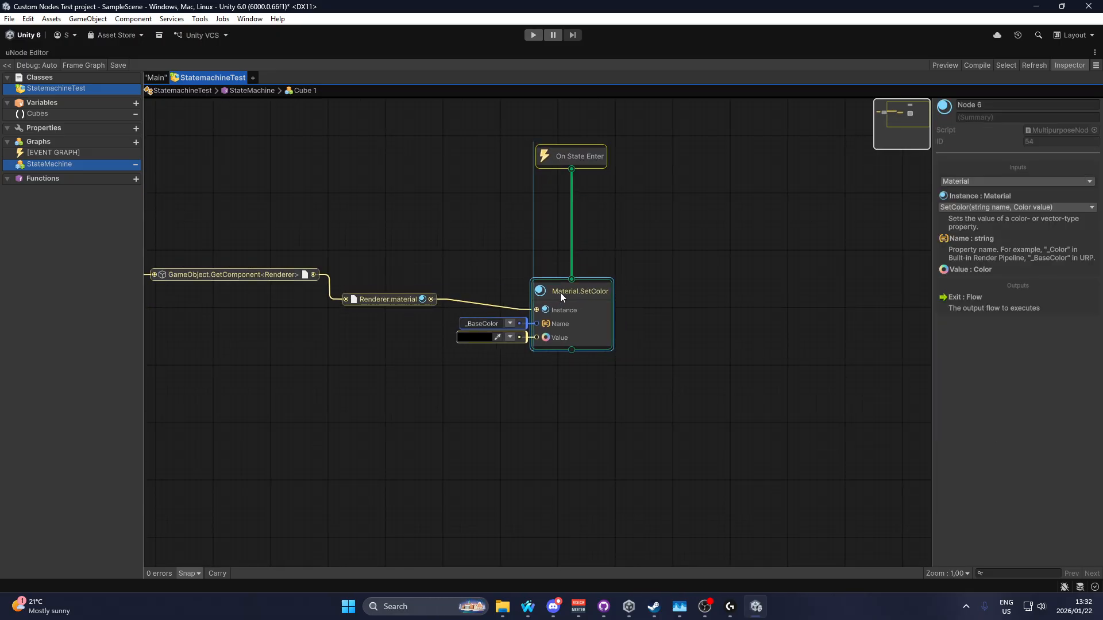
{"action": "scroll", "coordinate": [501, 320], "scroll_direction": "up", "scroll_amount": 4}
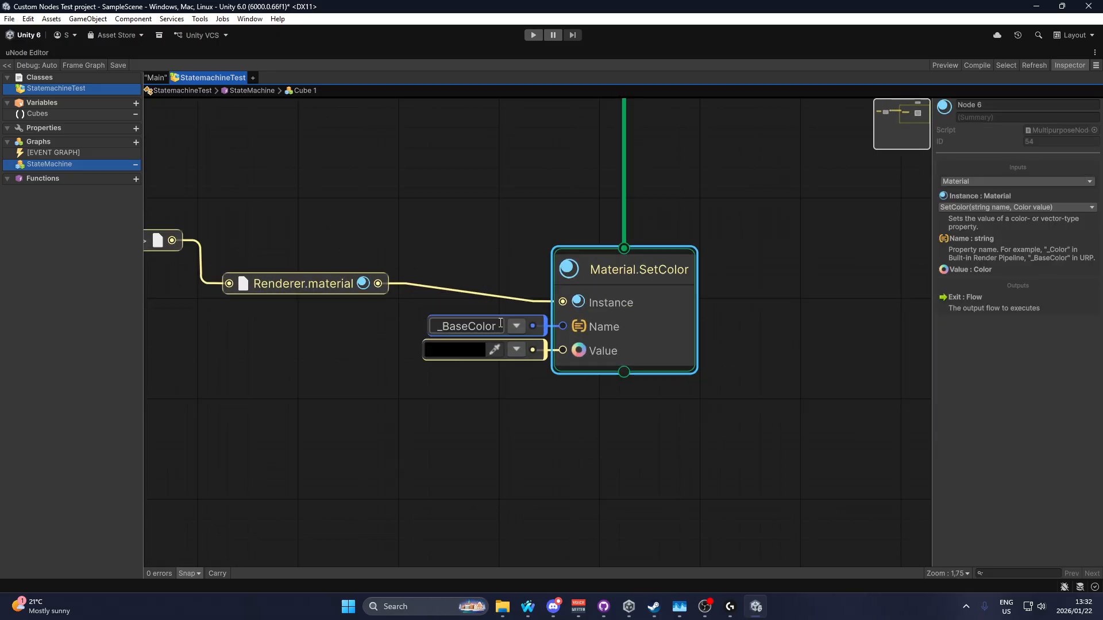
{"action": "left_click", "coordinate": [465, 355]}
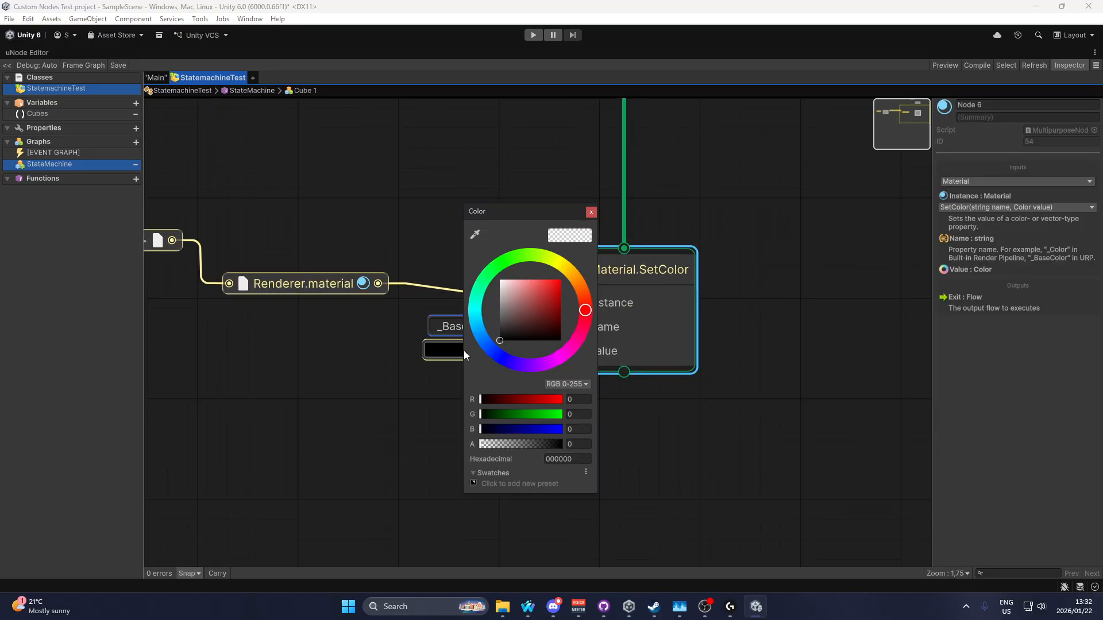
{"action": "left_click", "coordinate": [505, 353]}
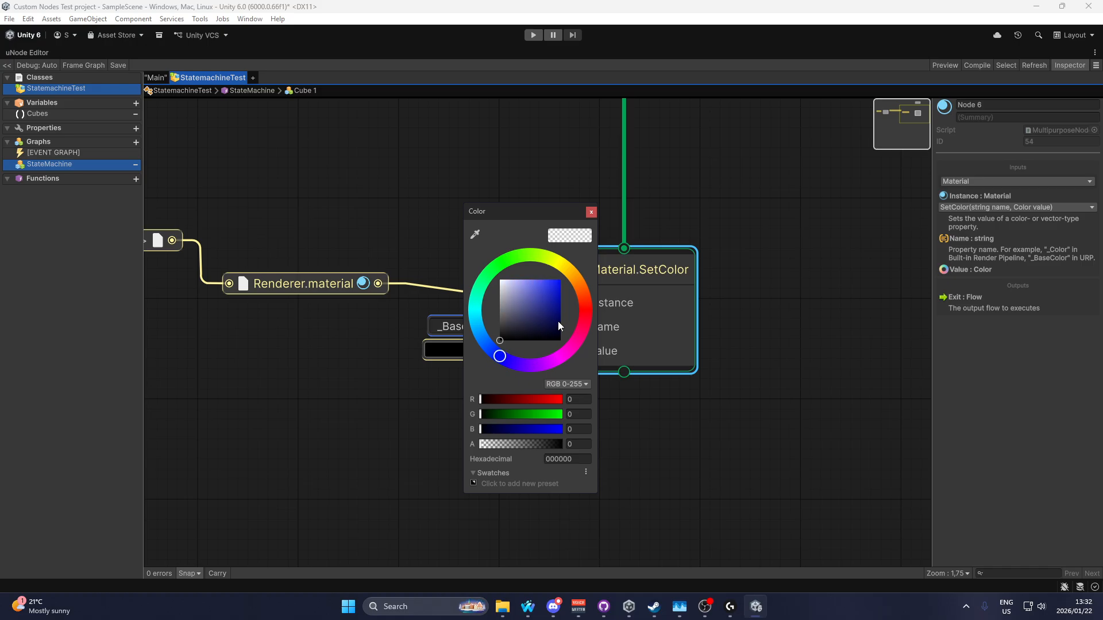
{"action": "left_click_drag", "start_coordinate": [559, 326], "coordinate": [608, 238]}
{"action": "left_click_drag", "start_coordinate": [535, 444], "coordinate": [617, 424]}
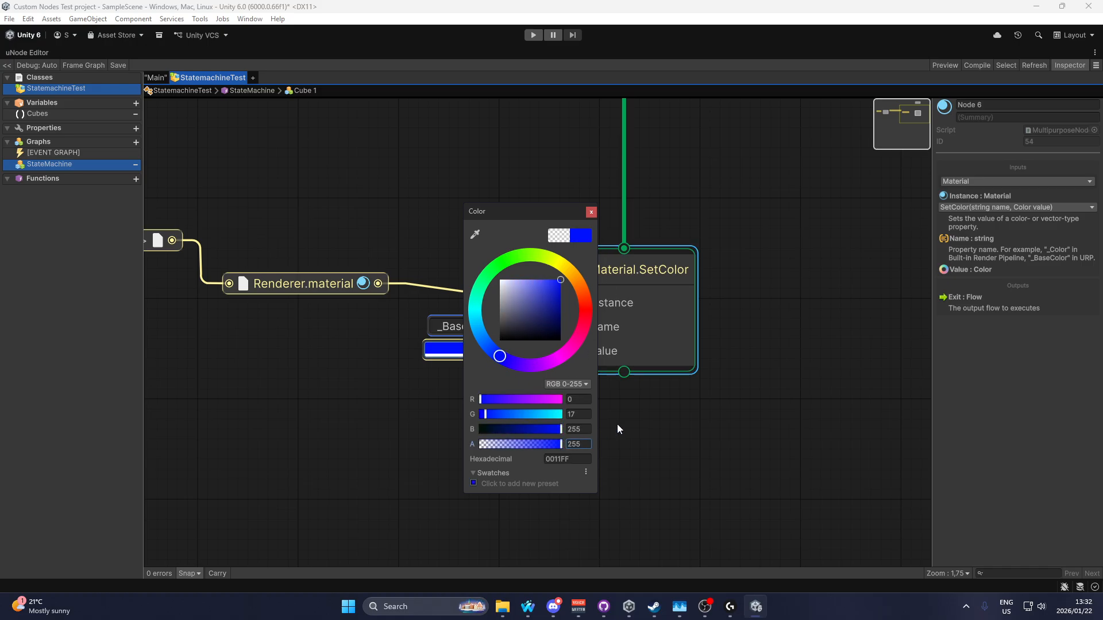
{"action": "left_click", "coordinate": [591, 211]}
Step: Copy the Cube 1 node chain from $Cubes through Material.SetColor, without its event node, into the empty Cube 2 state
{"action": "key", "text": "f"}
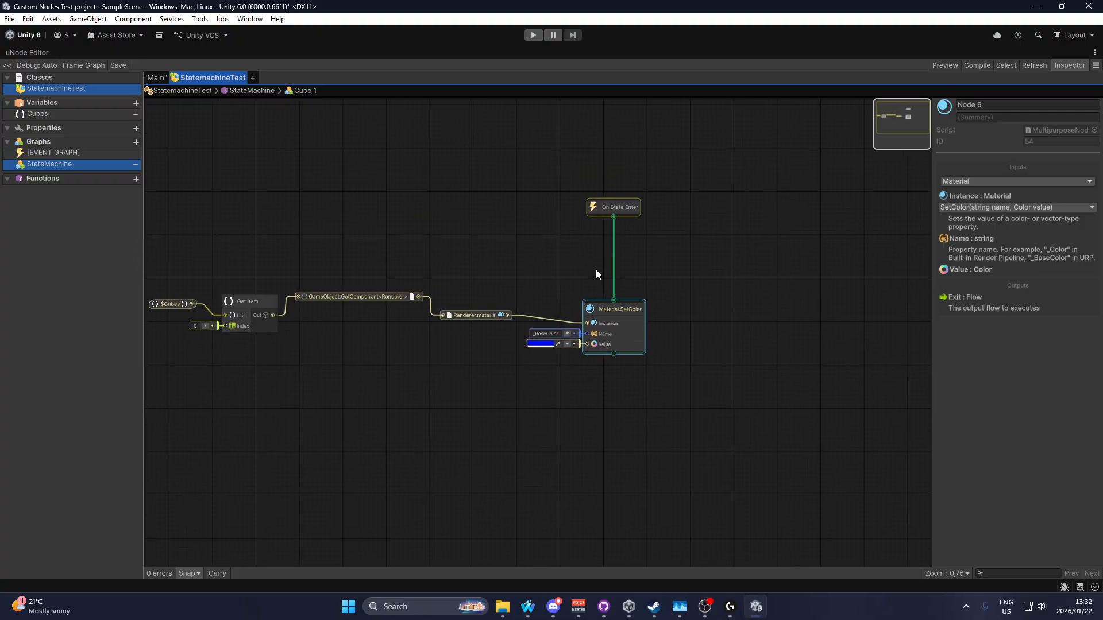
{"action": "left_click_drag", "start_coordinate": [267, 418], "coordinate": [712, 275]}
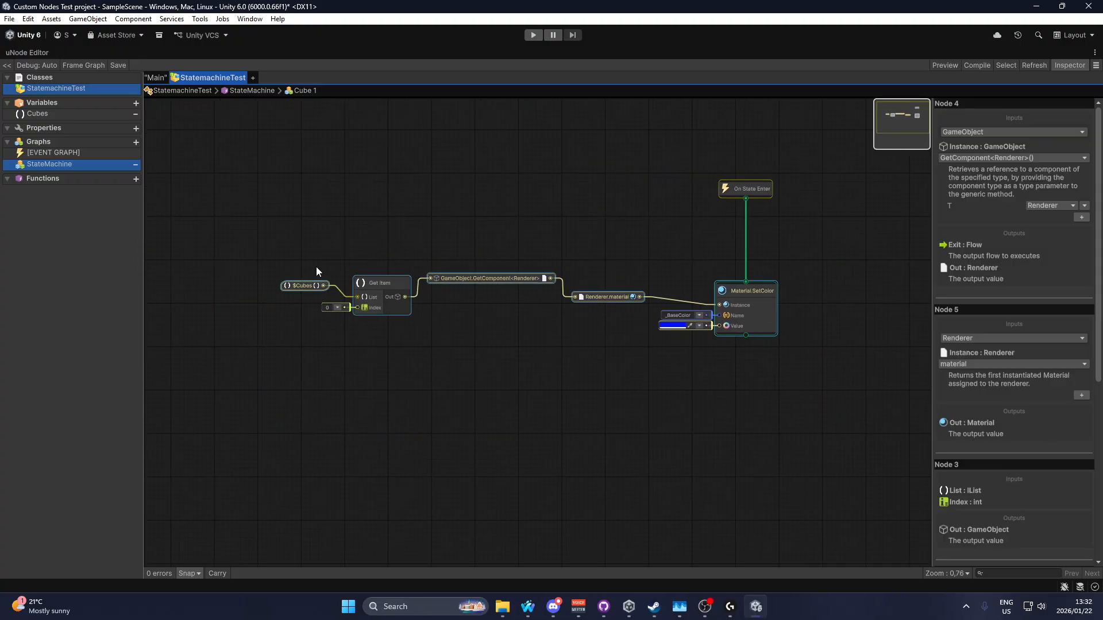
{"action": "left_click", "coordinate": [47, 167]}
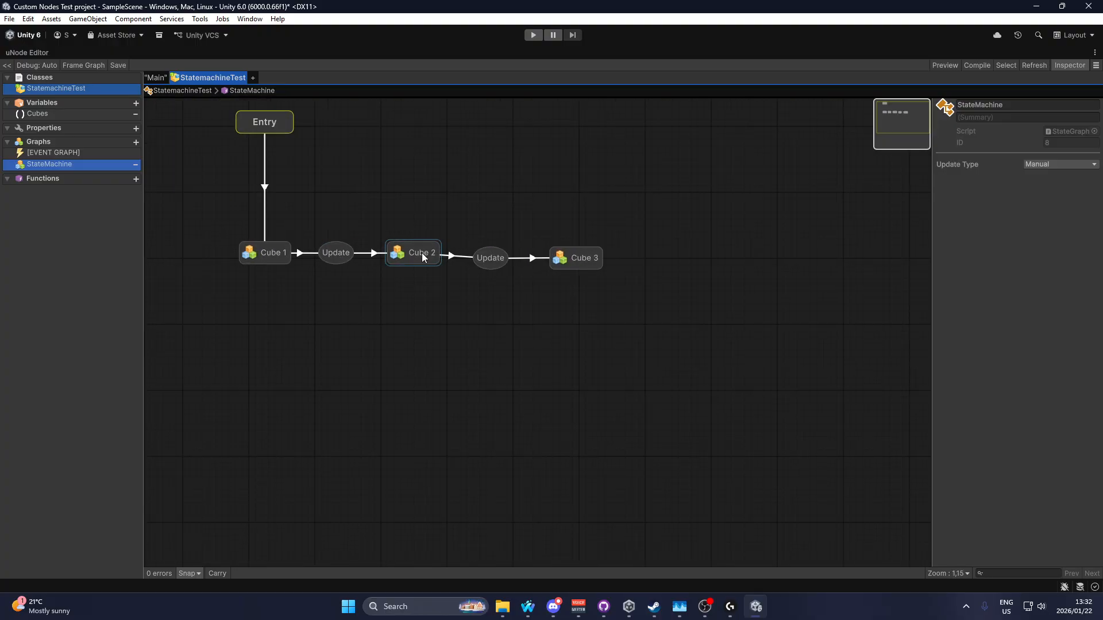
{"action": "double_click", "coordinate": [422, 254]}
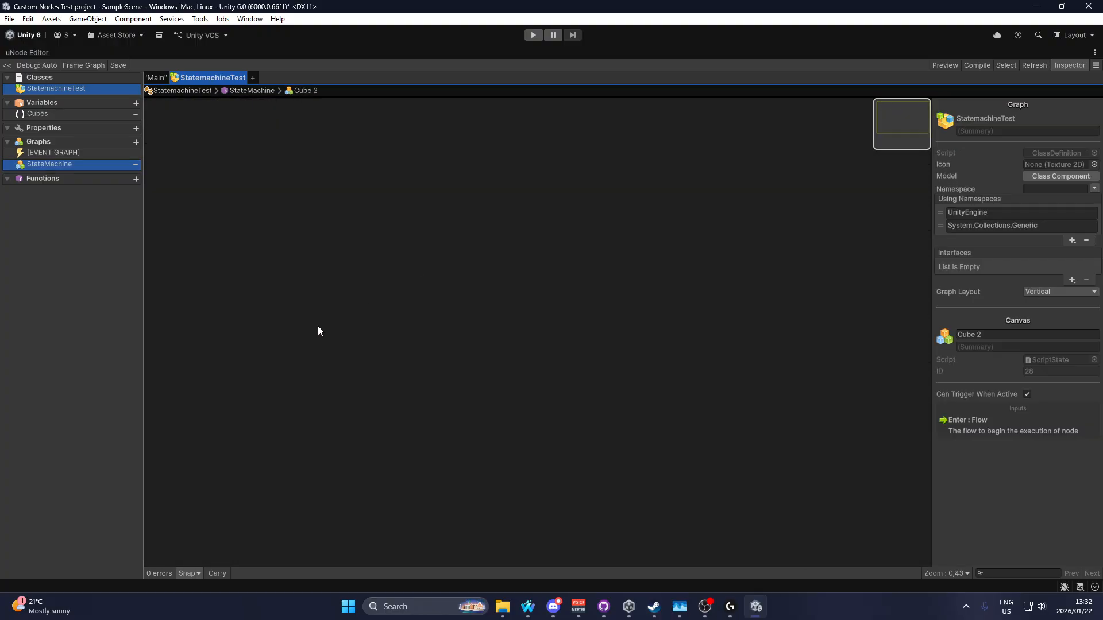
{"action": "key", "text": "ctrl+v"}
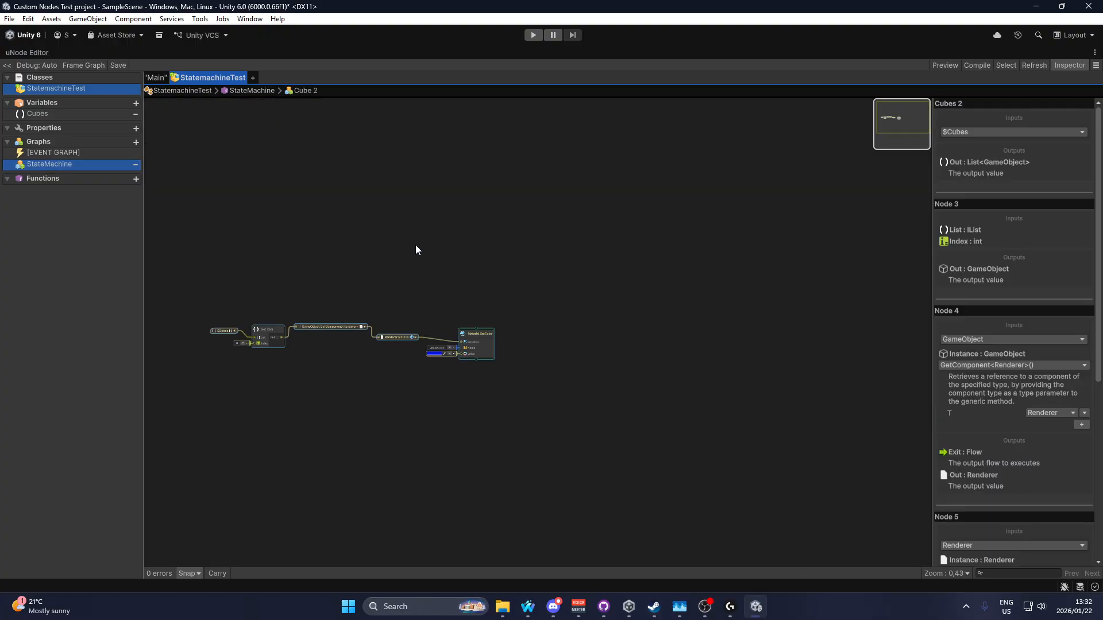
Step: Add an On State Enter event in Cube 2, connected to Material.SetColor and positioned directly above it
{"action": "scroll", "coordinate": [416, 244], "scroll_direction": "up", "scroll_amount": 5}
{"action": "right_click", "coordinate": [432, 244]}
{"action": "mouse_move", "coordinate": [499, 307]}
{"action": "left_click", "coordinate": [591, 308]}
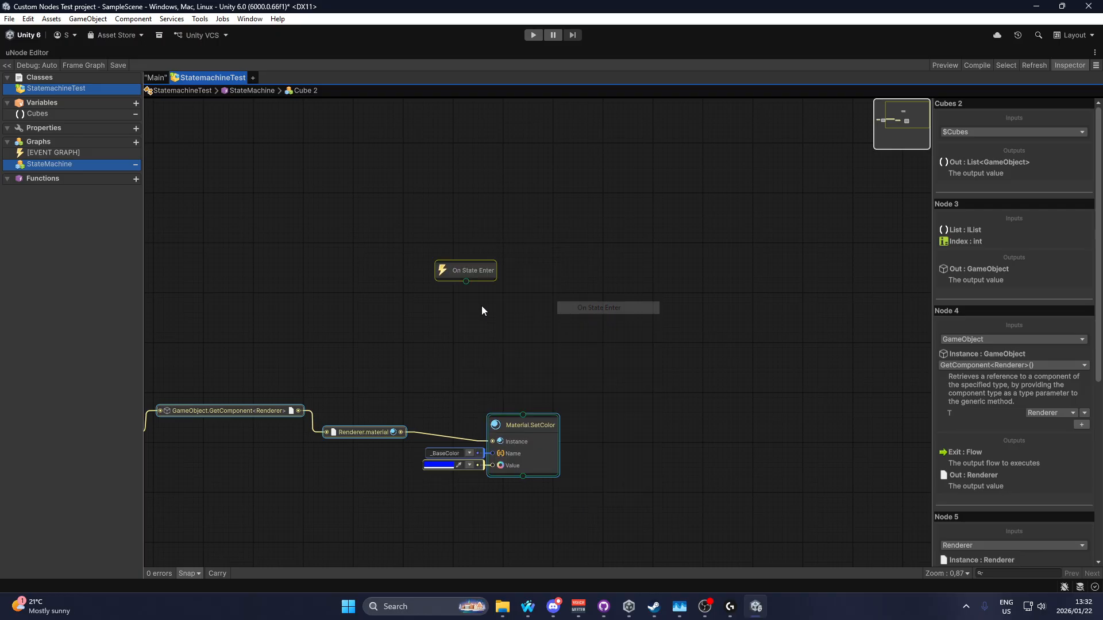
{"action": "left_click_drag", "start_coordinate": [467, 282], "coordinate": [544, 281]}
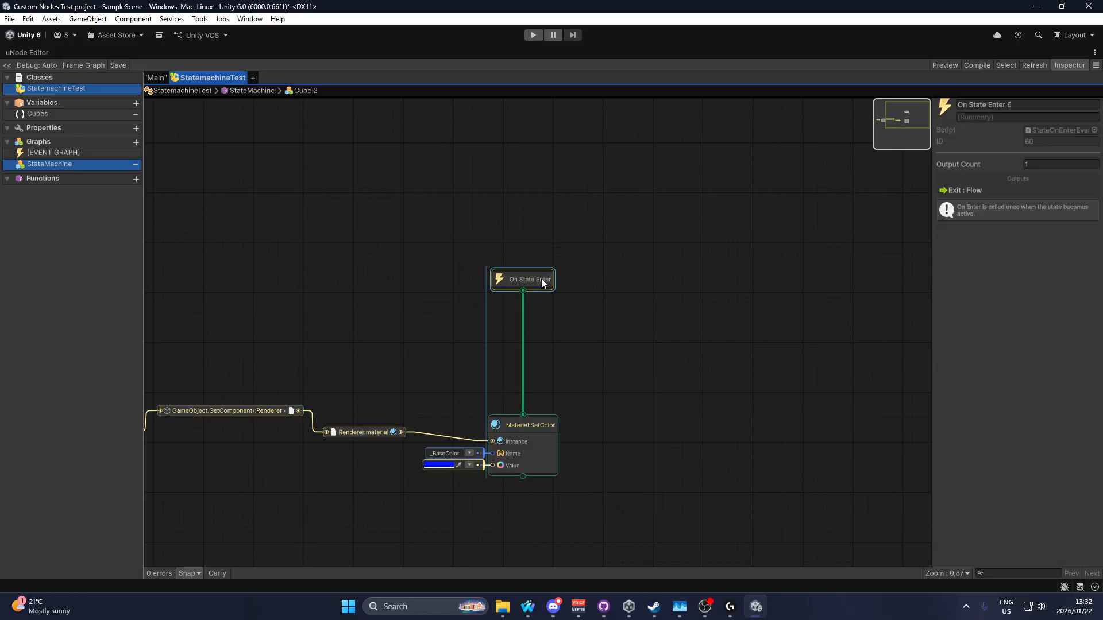
Step: Set the Index of the Get Item node in Cube 2 to 1
{"action": "middle_click_drag", "start_coordinate": [400, 345], "coordinate": [560, 292]}
{"action": "scroll", "coordinate": [297, 376], "scroll_direction": "up", "scroll_amount": 2}
{"action": "scroll", "coordinate": [394, 356], "scroll_direction": "up", "scroll_amount": 6}
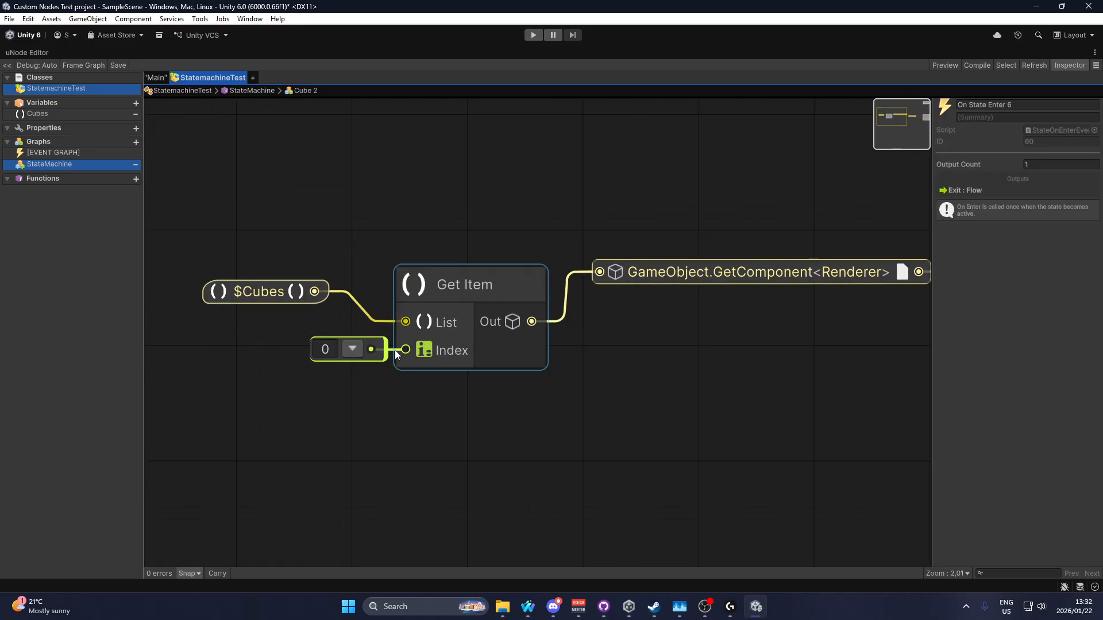
{"action": "left_click", "coordinate": [332, 351]}
{"action": "type", "text": "1"}
Step: Open the Cube 3 state from the StateMachine graph and add an On State Enter event to it
{"action": "left_click", "coordinate": [74, 168]}
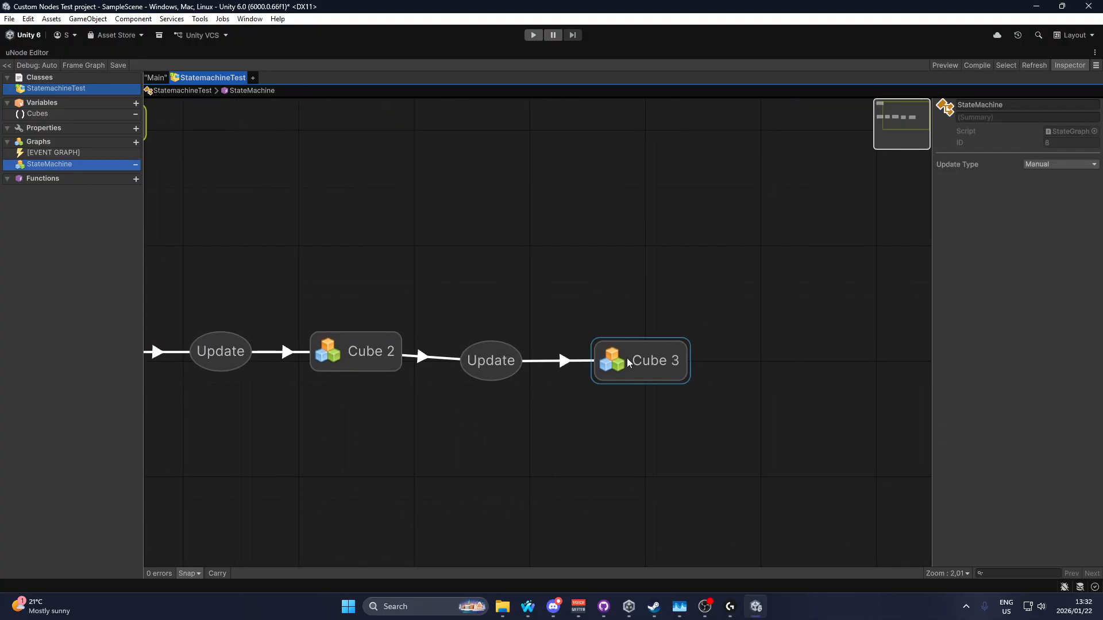
{"action": "left_click", "coordinate": [630, 362]}
{"action": "double_click", "coordinate": [649, 364]}
{"action": "right_click", "coordinate": [407, 310]}
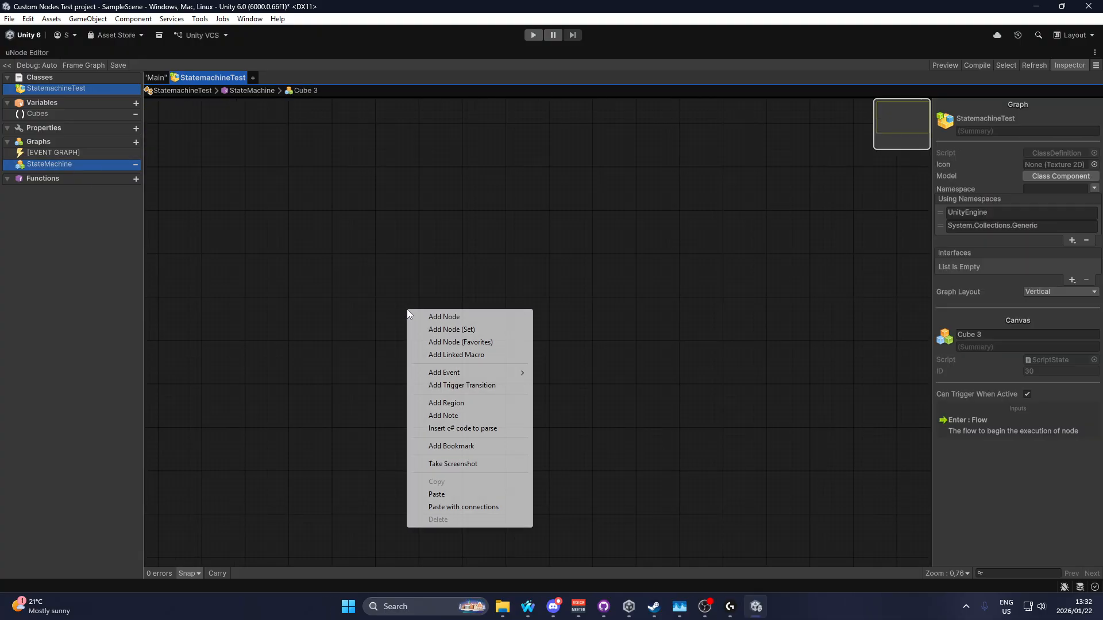
{"action": "mouse_move", "coordinate": [459, 372]}
{"action": "left_click", "coordinate": [554, 372]}
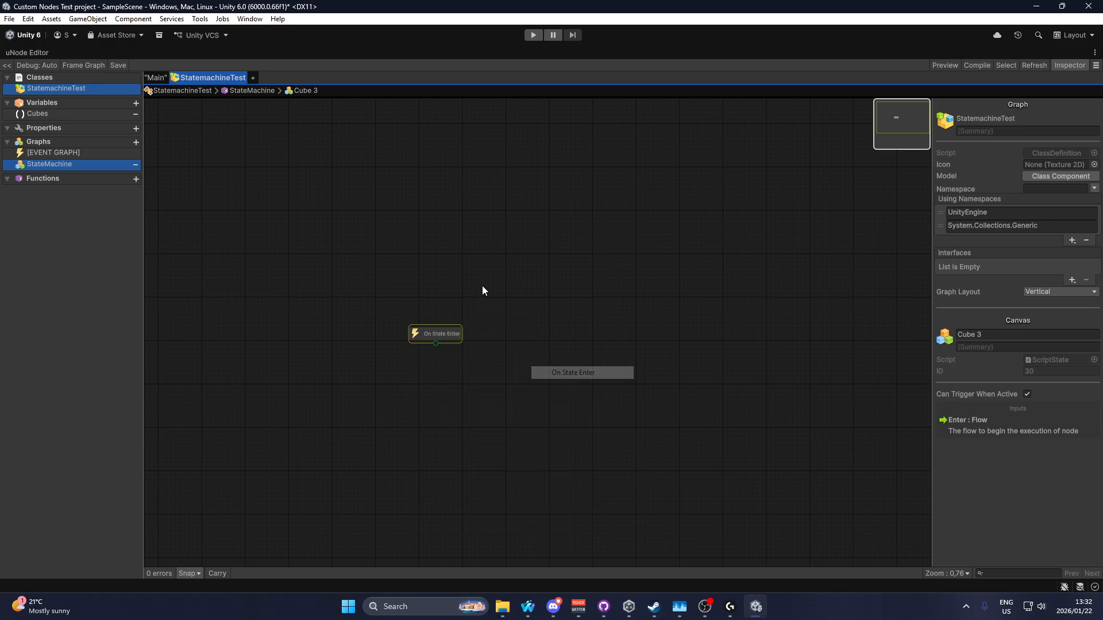
Step: Paste the copied color node chain into Cube 3, connect On State Enter to Material.SetColor, and position the event above it
{"action": "key", "text": "ctrl+v"}
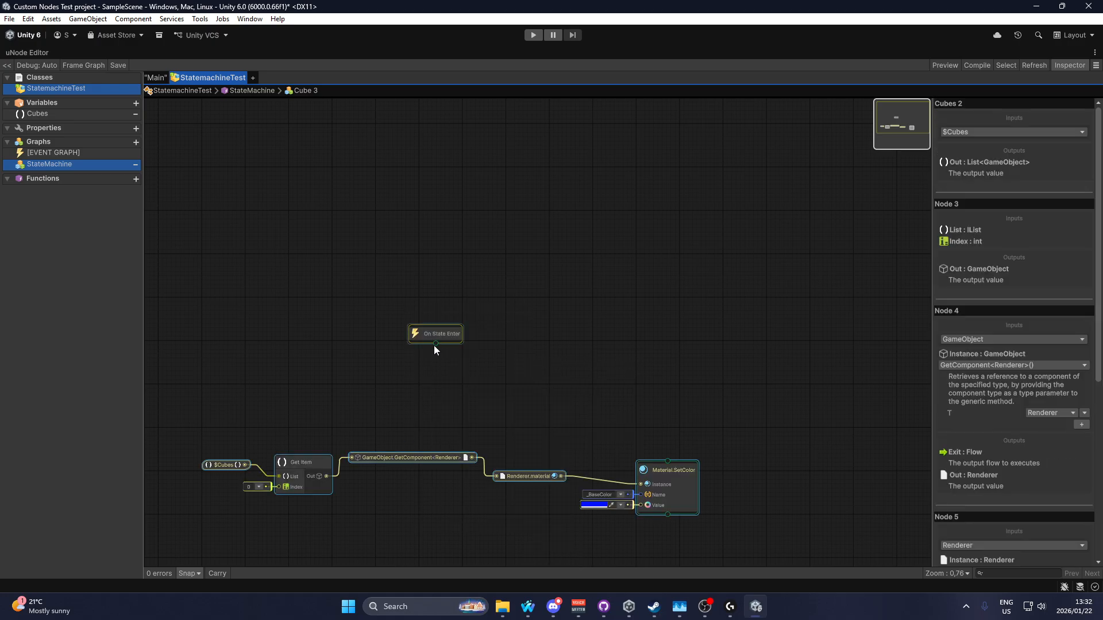
{"action": "left_click_drag", "start_coordinate": [435, 347], "coordinate": [665, 460]}
{"action": "left_click_drag", "start_coordinate": [464, 342], "coordinate": [684, 346]}
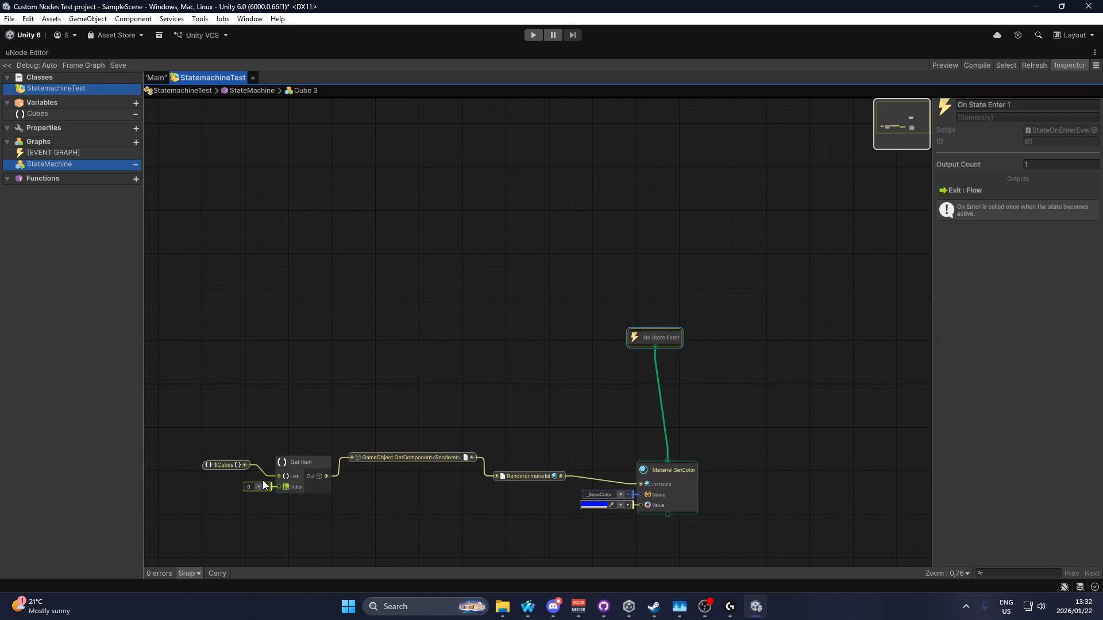
Step: Return to the StateMachine graph overview and restore the maximized uNode Editor to the normal Unity layout
{"action": "left_click", "coordinate": [36, 152]}
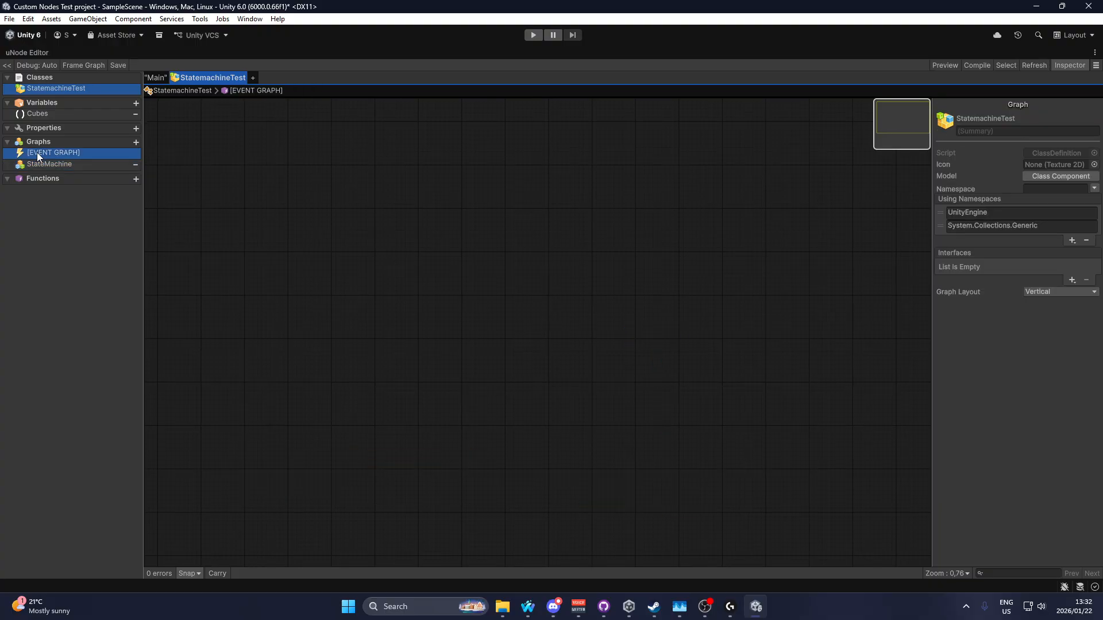
{"action": "left_click", "coordinate": [42, 164]}
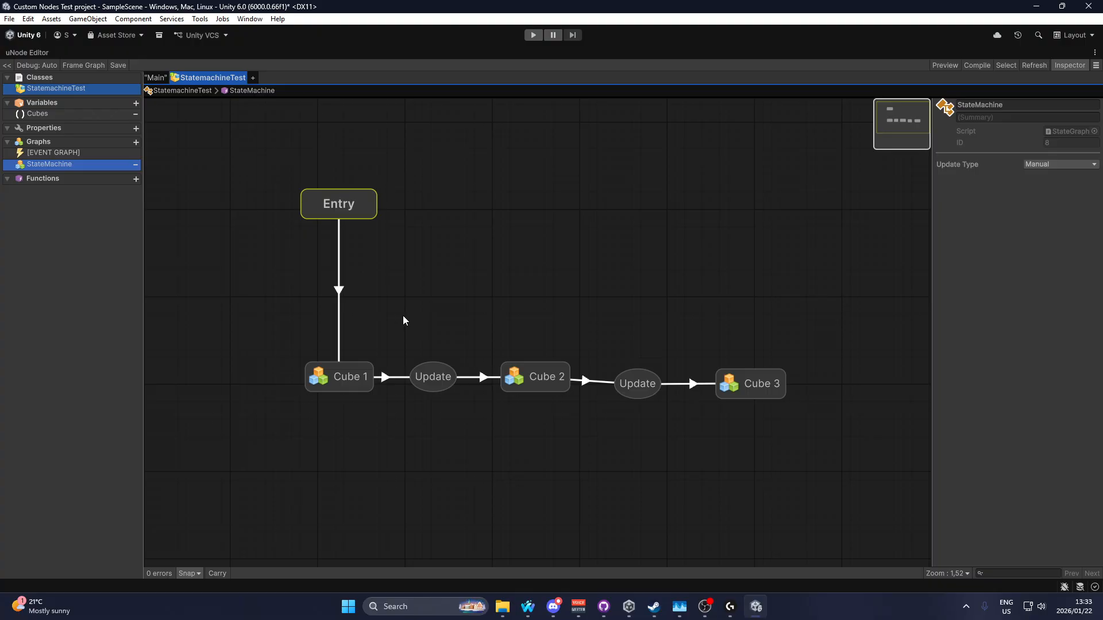
{"action": "left_click", "coordinate": [1094, 54]}
{"action": "left_click", "coordinate": [1091, 65]}
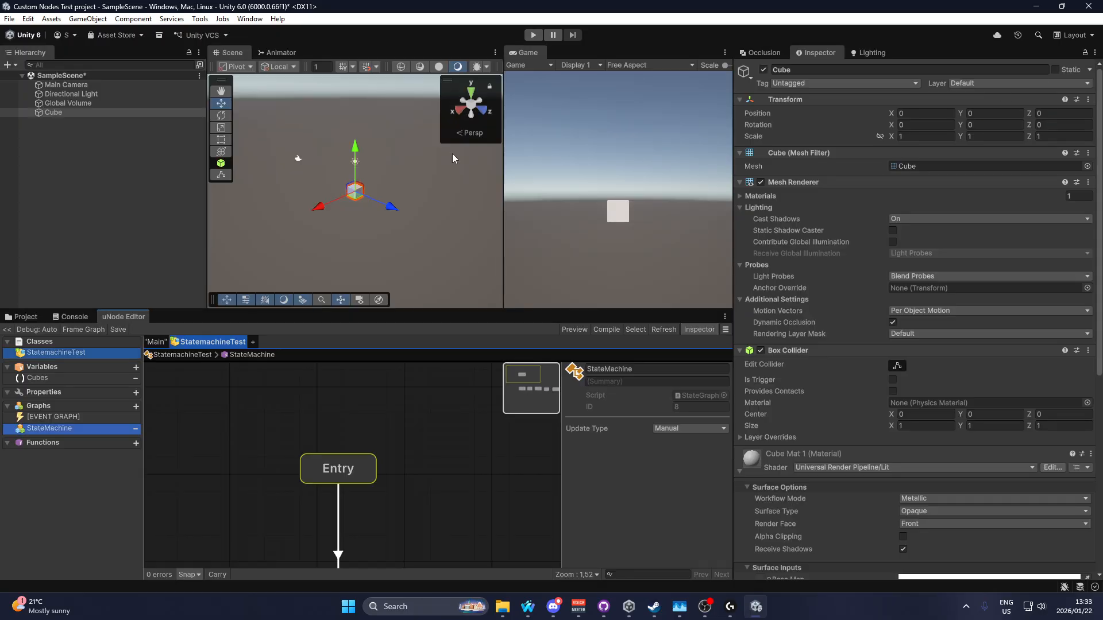
Step: Create an empty game object in the scene named StateMachineForCubes
{"action": "left_click", "coordinate": [65, 158]}
{"action": "right_click", "coordinate": [65, 158]}
{"action": "left_click", "coordinate": [106, 350]}
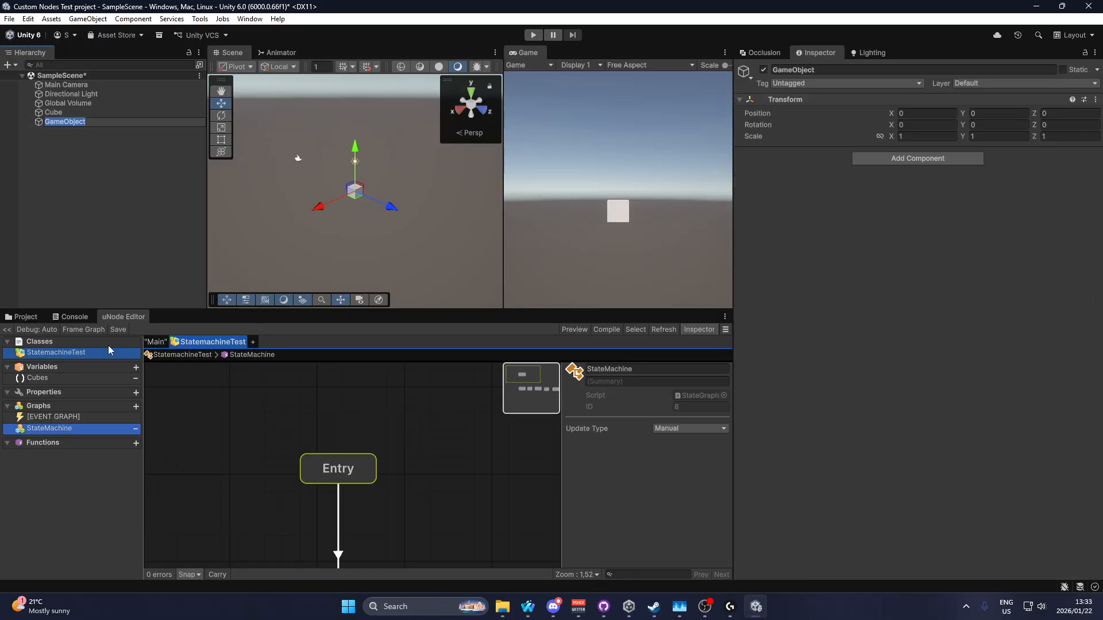
{"action": "type", "text": "StateMachineForCubes"}
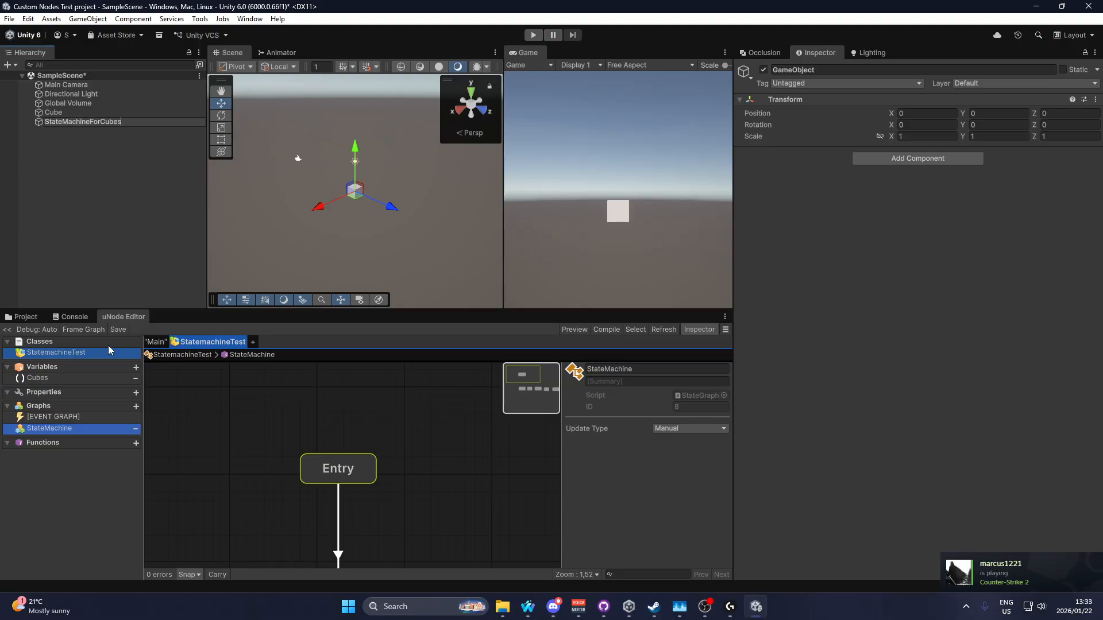
{"action": "key", "text": "Return"}
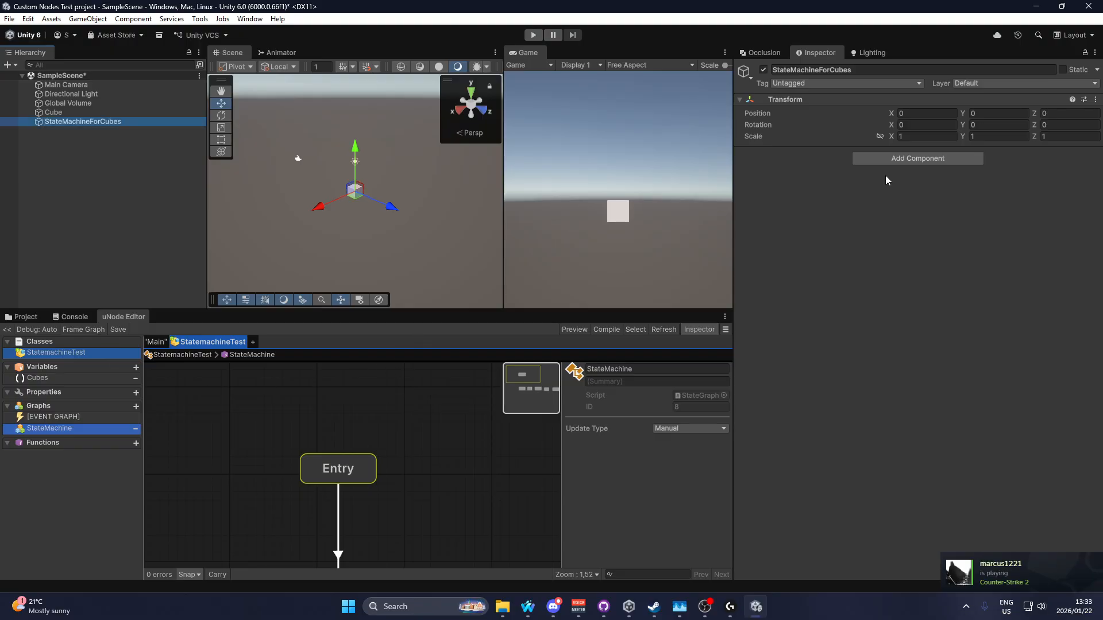
{"action": "left_click", "coordinate": [914, 160]}
{"action": "type", "text": "stat"}
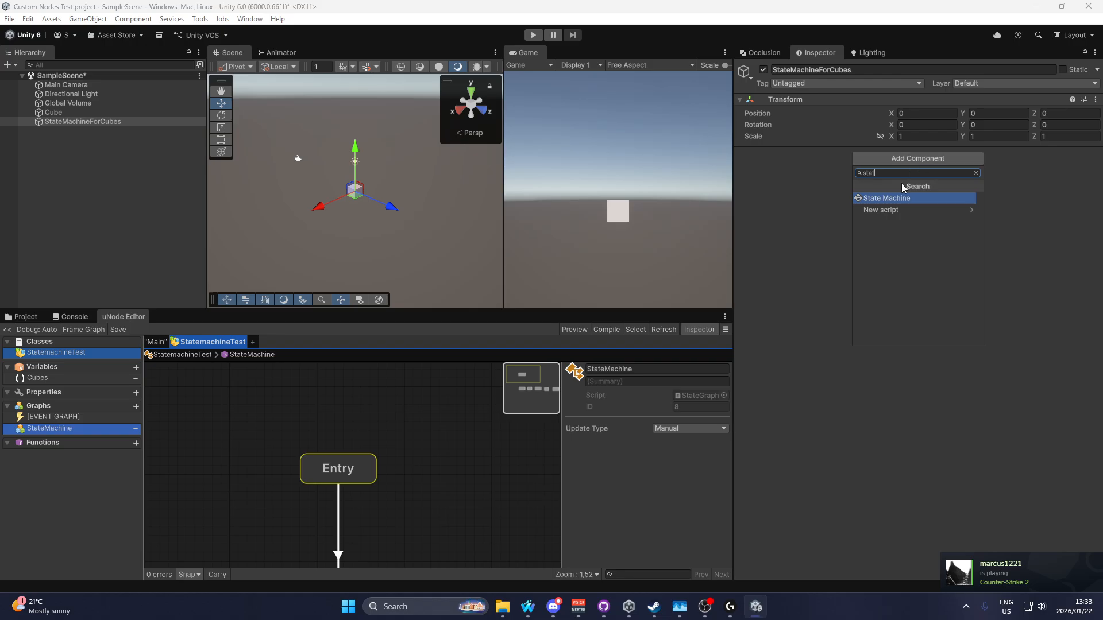
{"action": "key", "text": "BackSpace"}
{"action": "key", "text": "BackSpace"}
{"action": "key", "text": "BackSpace"}
{"action": "key", "text": "BackSpace"}
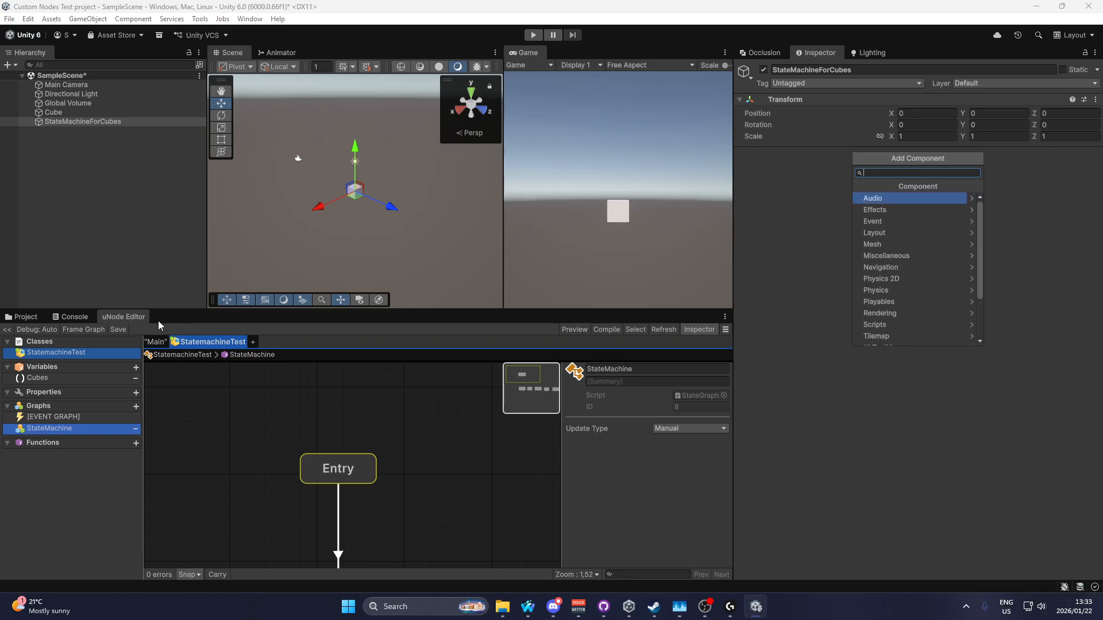
{"action": "type", "text": "state"}
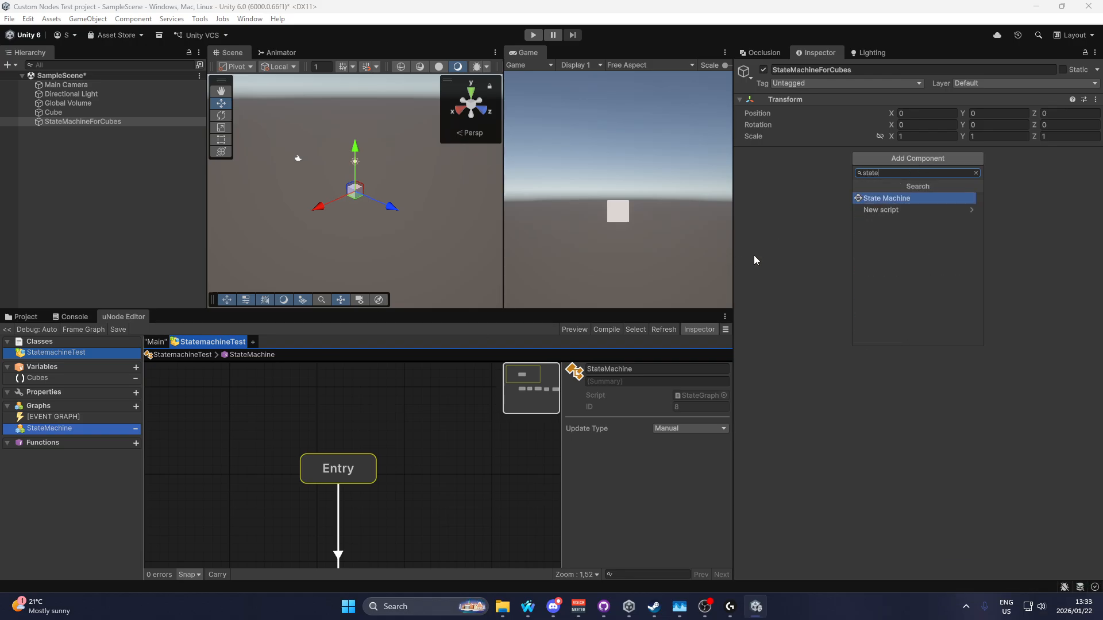
Step: Attach the StatemachineTest graph to StateMachineForCubes as a component and override its Cubes list with a size of 3
{"action": "left_click_drag", "start_coordinate": [52, 353], "coordinate": [765, 216]}
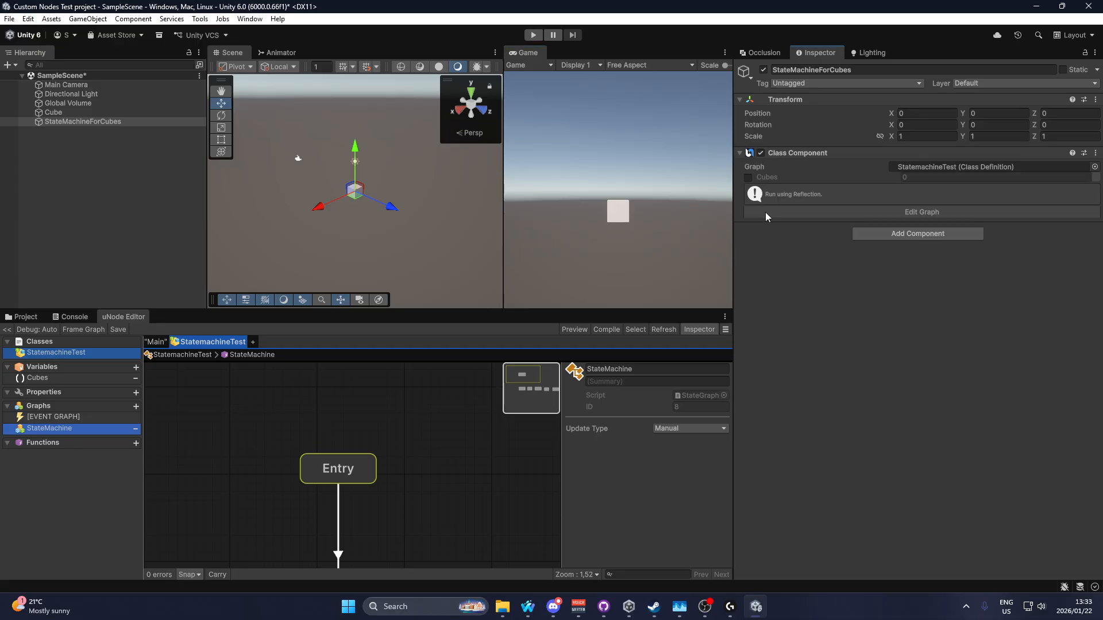
{"action": "left_click", "coordinate": [747, 177]}
{"action": "left_click", "coordinate": [977, 177]}
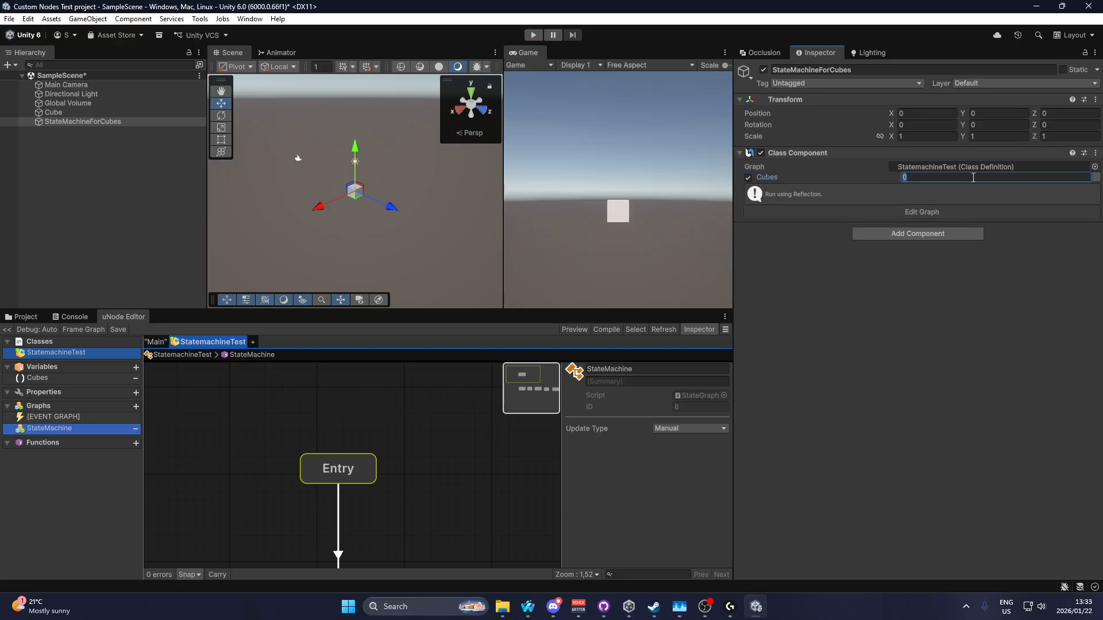
{"action": "type", "text": "3"}
{"action": "key", "text": "Return"}
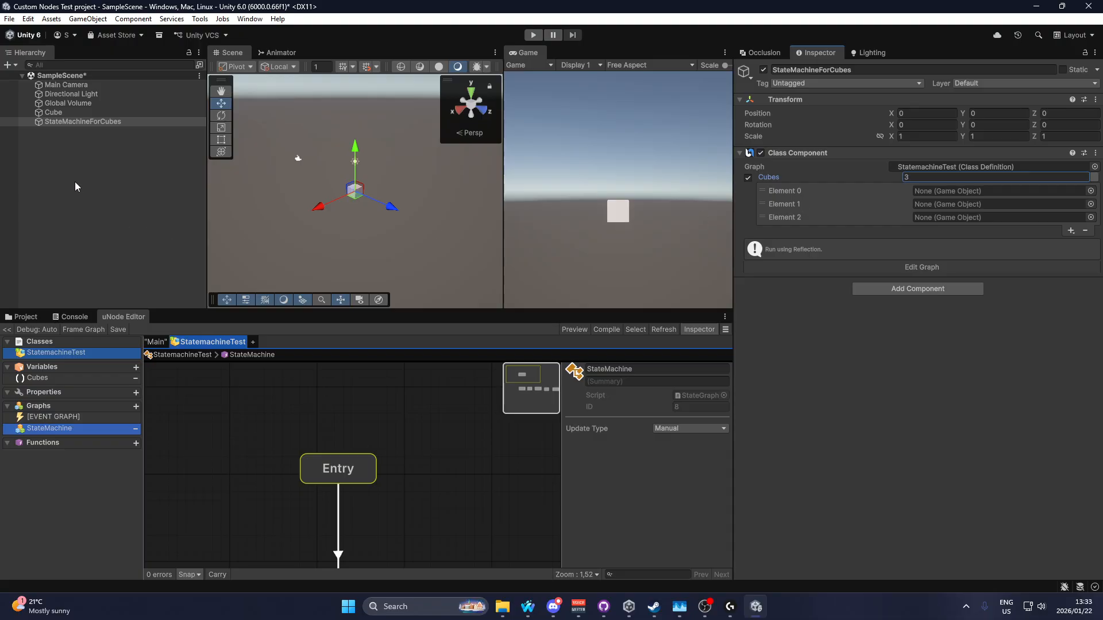
Step: Place Cube below StateMachineForCubes in the hierarchy and add a second 3D cube, moved to about -4.87 on Z
{"action": "left_click_drag", "start_coordinate": [56, 112], "coordinate": [58, 139]}
{"action": "left_click", "coordinate": [58, 158]}
{"action": "right_click", "coordinate": [58, 156]}
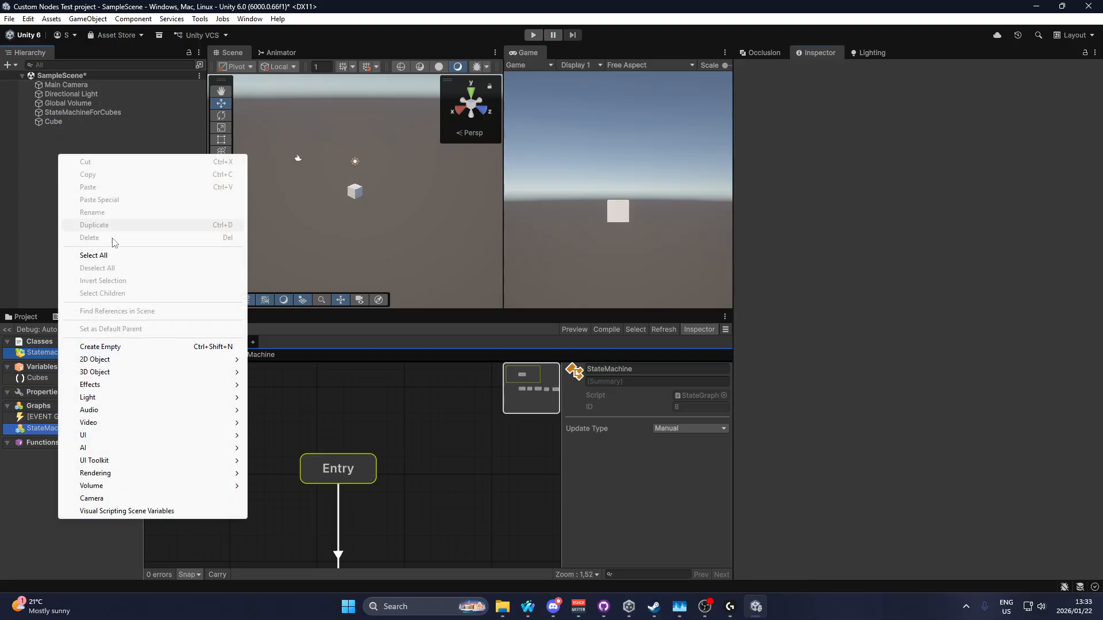
{"action": "mouse_move", "coordinate": [170, 370]}
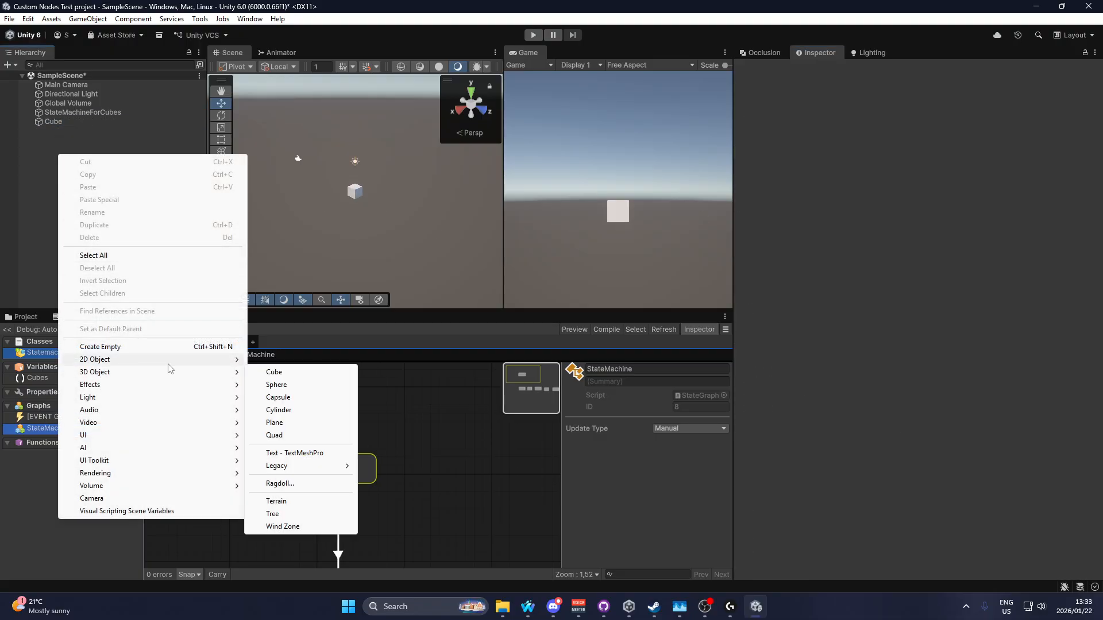
{"action": "left_click", "coordinate": [287, 372]}
{"action": "left_click_drag", "start_coordinate": [389, 205], "coordinate": [352, 202]}
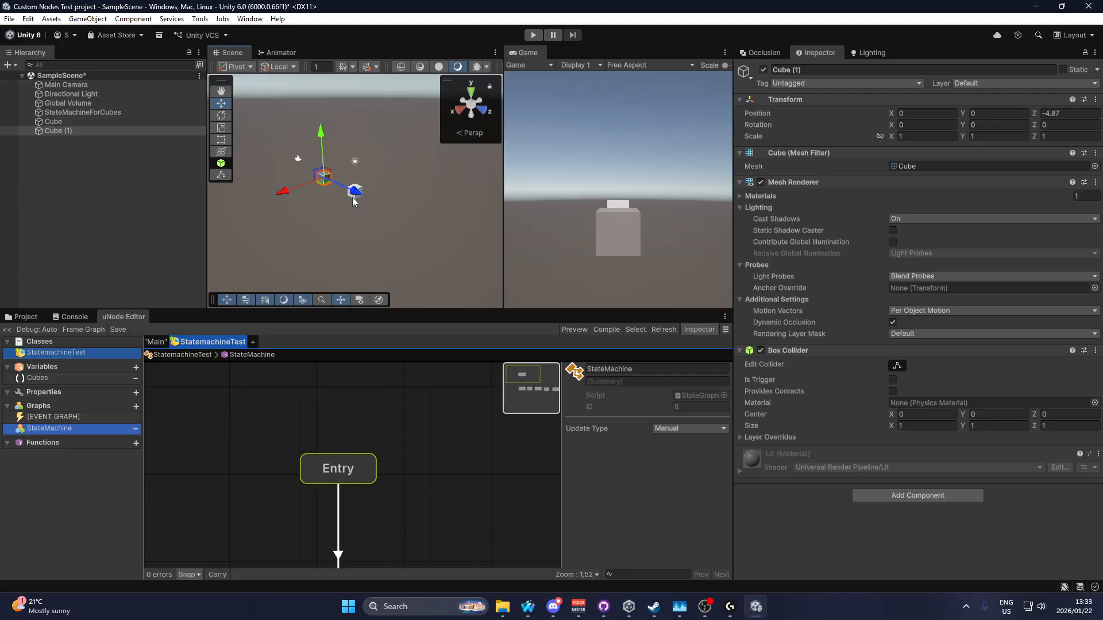
Step: Add a third 3D cube to the scene
{"action": "right_click", "coordinate": [57, 170]}
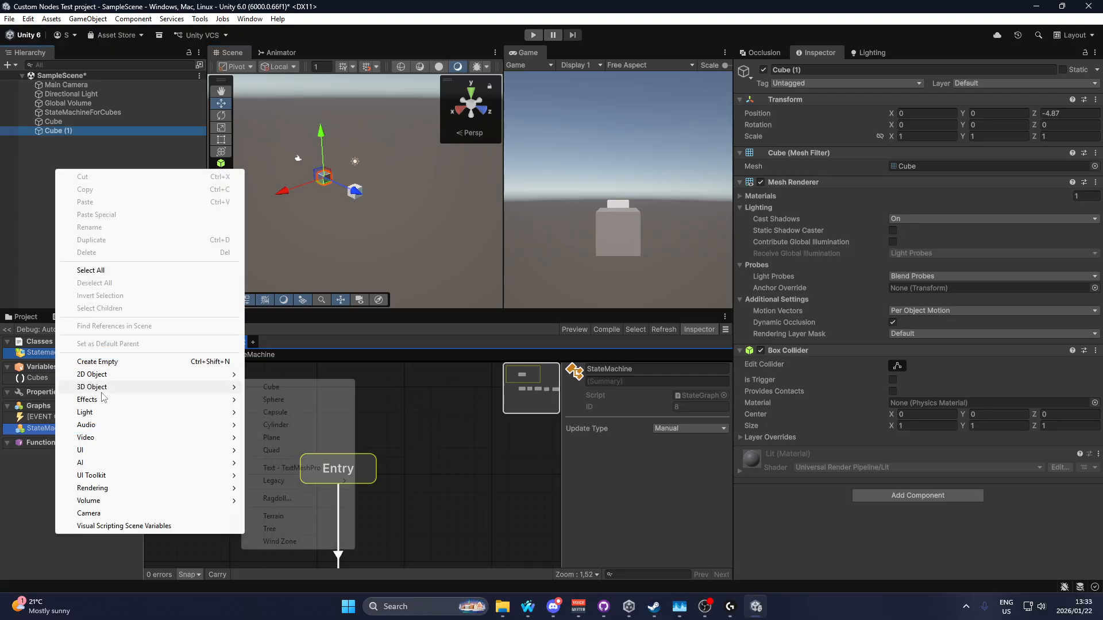
{"action": "mouse_move", "coordinate": [144, 387]}
{"action": "left_click", "coordinate": [270, 388]}
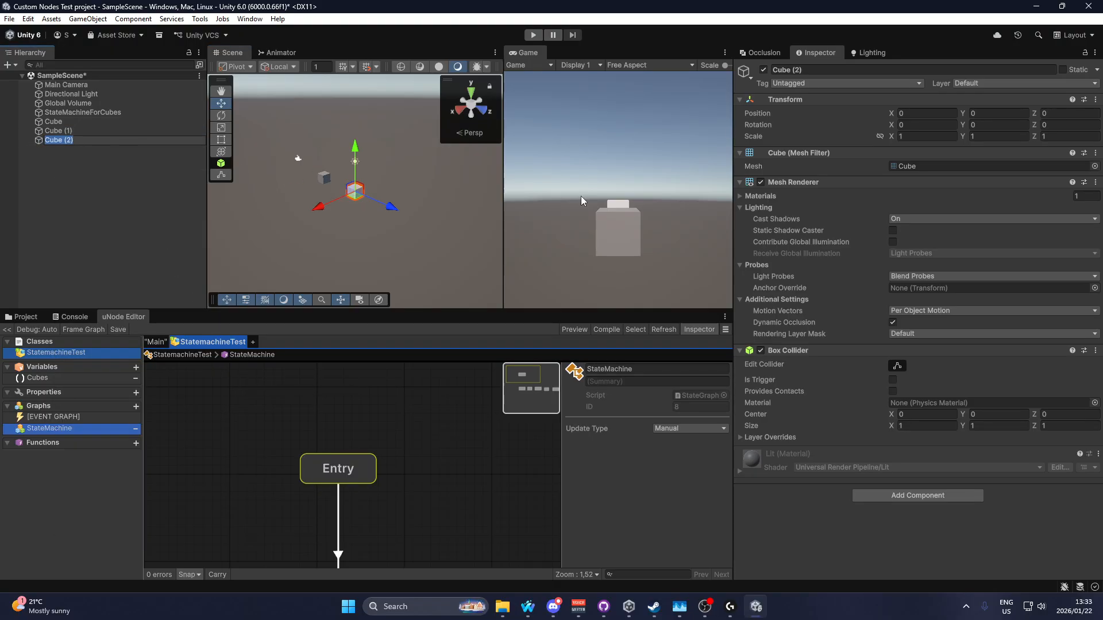
Step: Raise the Main Camera to about 5.83 on Y, set its X position to 0 and tilt it down toward the cubes
{"action": "left_click", "coordinate": [66, 84]}
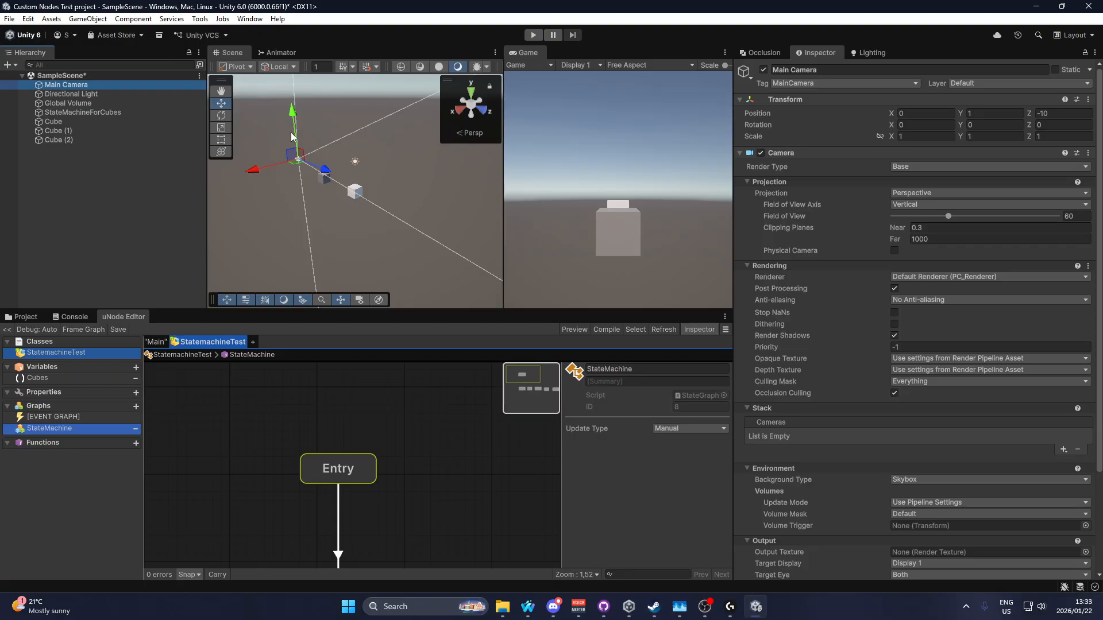
{"action": "left_click_drag", "start_coordinate": [257, 174], "coordinate": [236, 86]}
{"action": "left_click", "coordinate": [899, 113]}
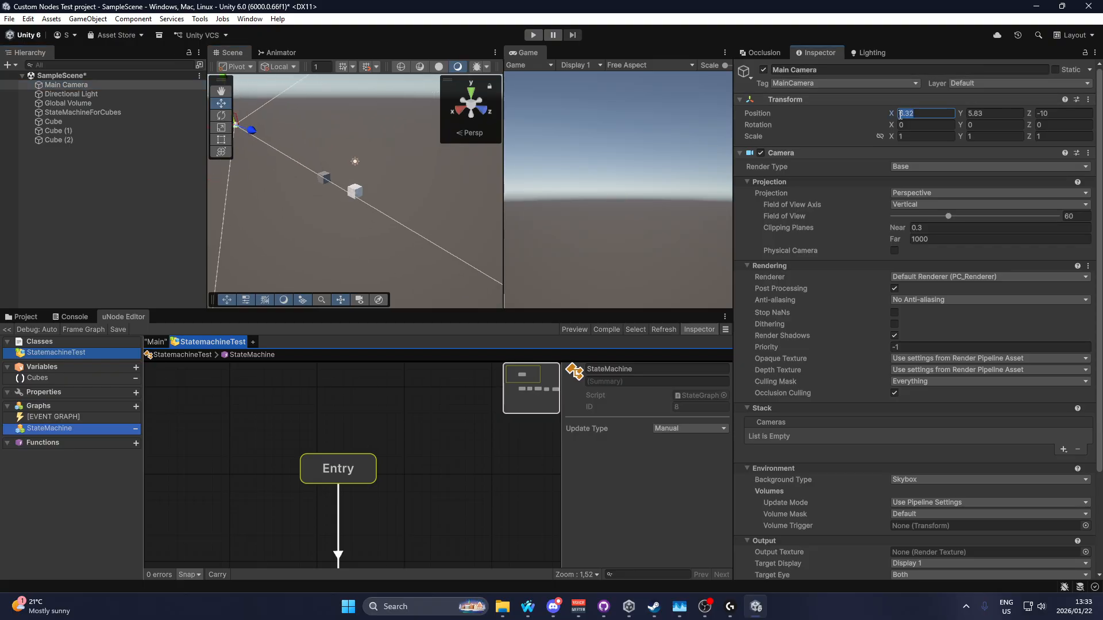
{"action": "type", "text": "0"}
{"action": "left_click_drag", "start_coordinate": [892, 124], "coordinate": [429, 227]}
Step: Move Cube (2) to about 4.31 on Z and apply the cube material from the State Machines folder to all three cubes
{"action": "left_click", "coordinate": [45, 140]}
{"action": "left_click", "coordinate": [20, 317]}
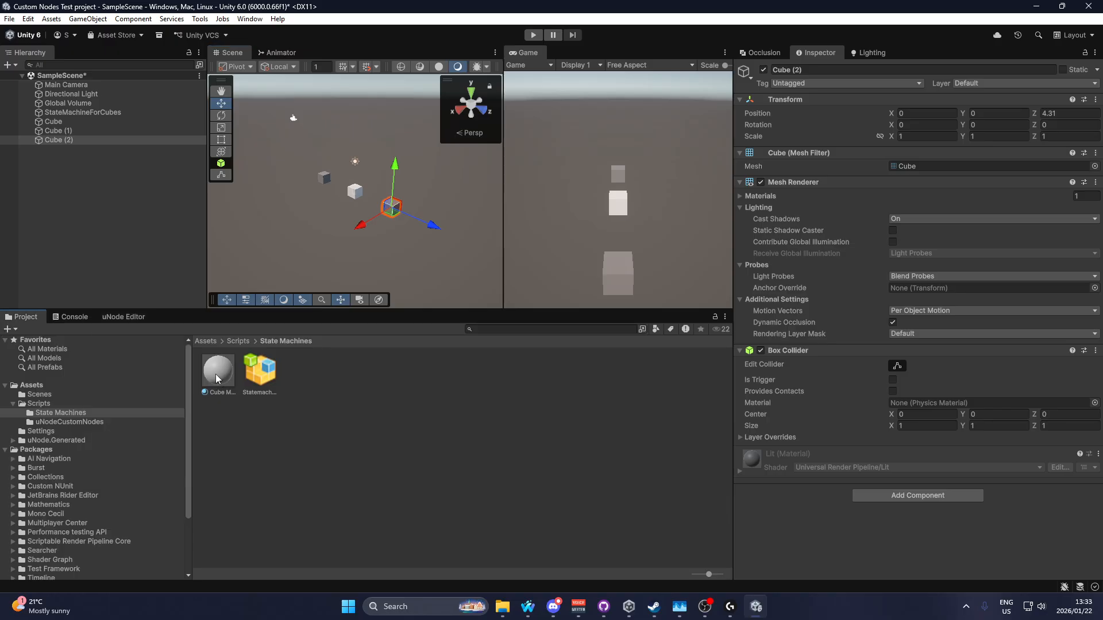
{"action": "left_click_drag", "start_coordinate": [215, 373], "coordinate": [53, 122]}
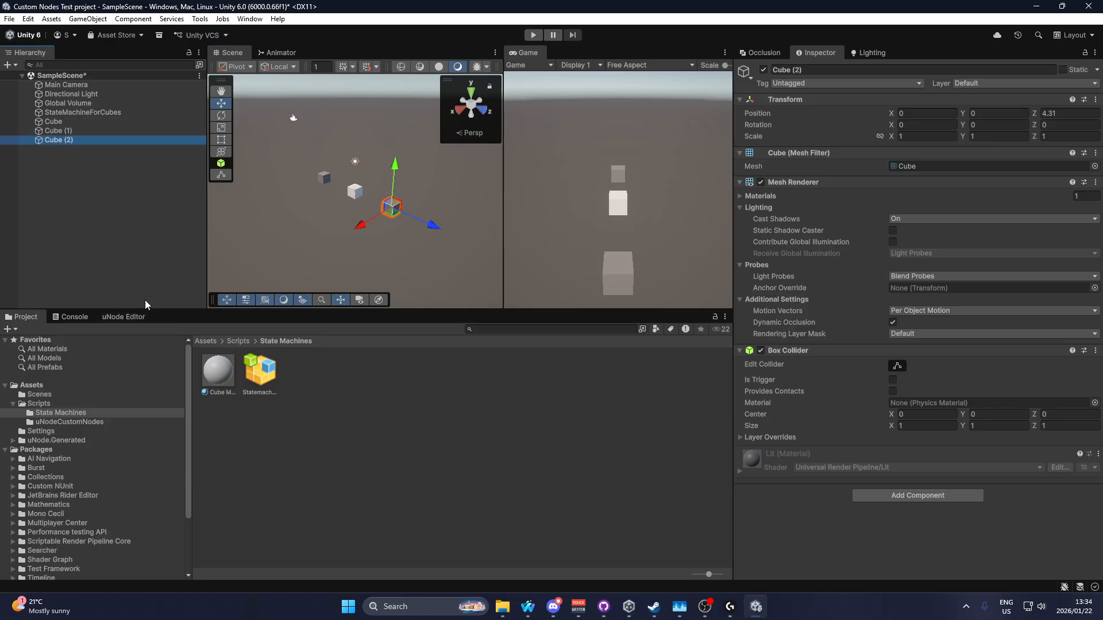
{"action": "left_click_drag", "start_coordinate": [215, 370], "coordinate": [56, 132]}
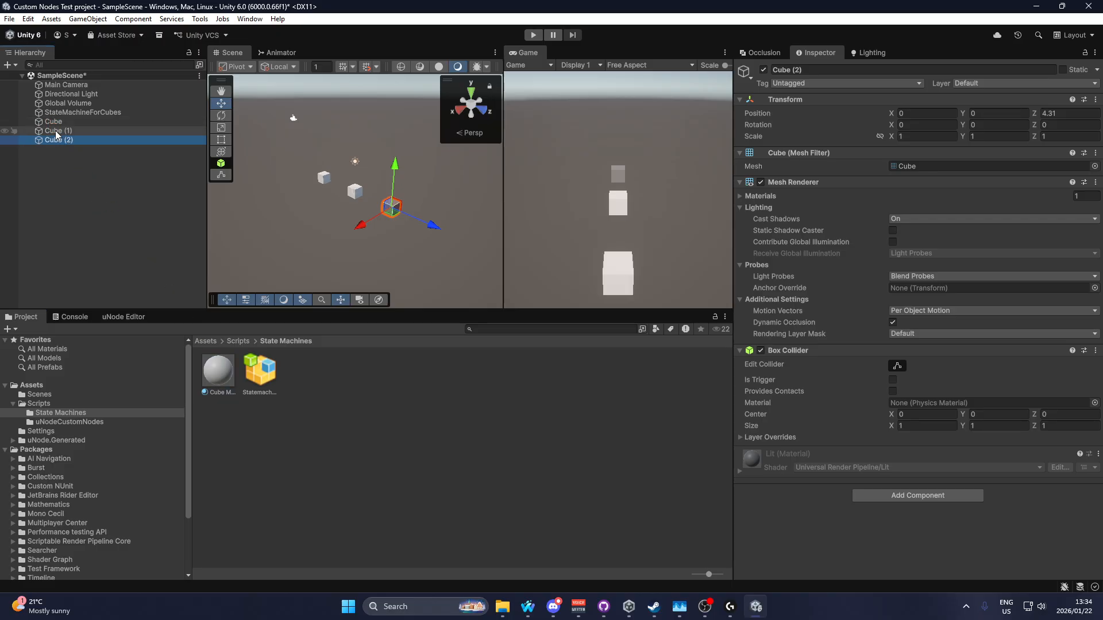
{"action": "right_click_drag", "start_coordinate": [356, 224], "coordinate": [378, 237]}
{"action": "key", "text": "w"}
{"action": "left_click_drag", "start_coordinate": [218, 370], "coordinate": [53, 144]}
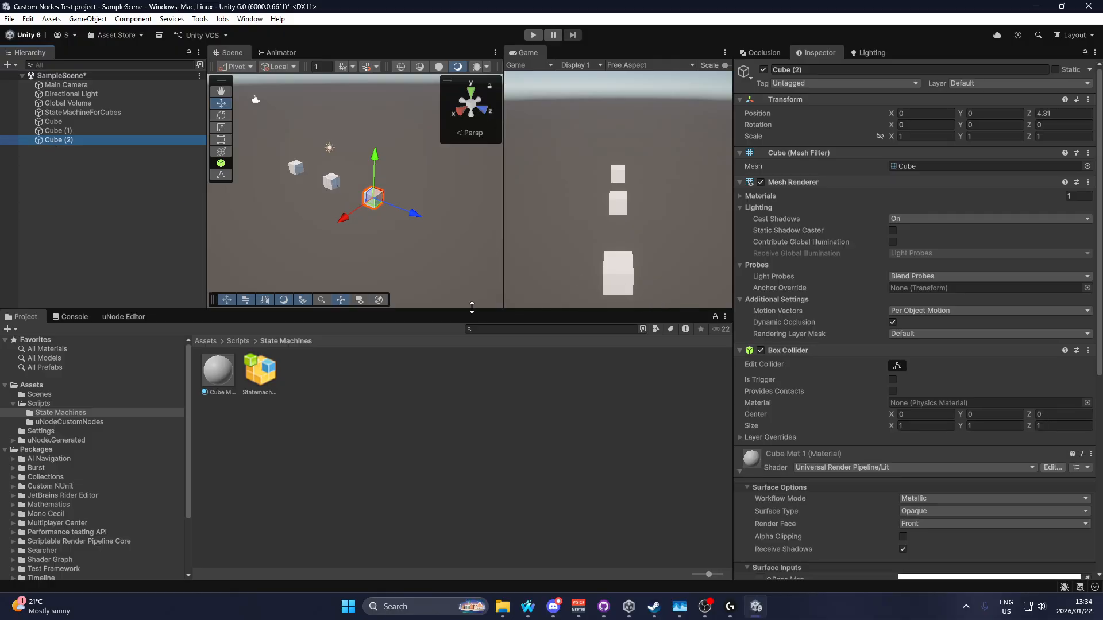
Step: Assign Cube, Cube (1) and Cube (2) to Elements 0, 1 and 2 of the Cubes list on StateMachineForCubes
{"action": "left_click", "coordinate": [61, 112]}
{"action": "left_click_drag", "start_coordinate": [52, 122], "coordinate": [930, 191]}
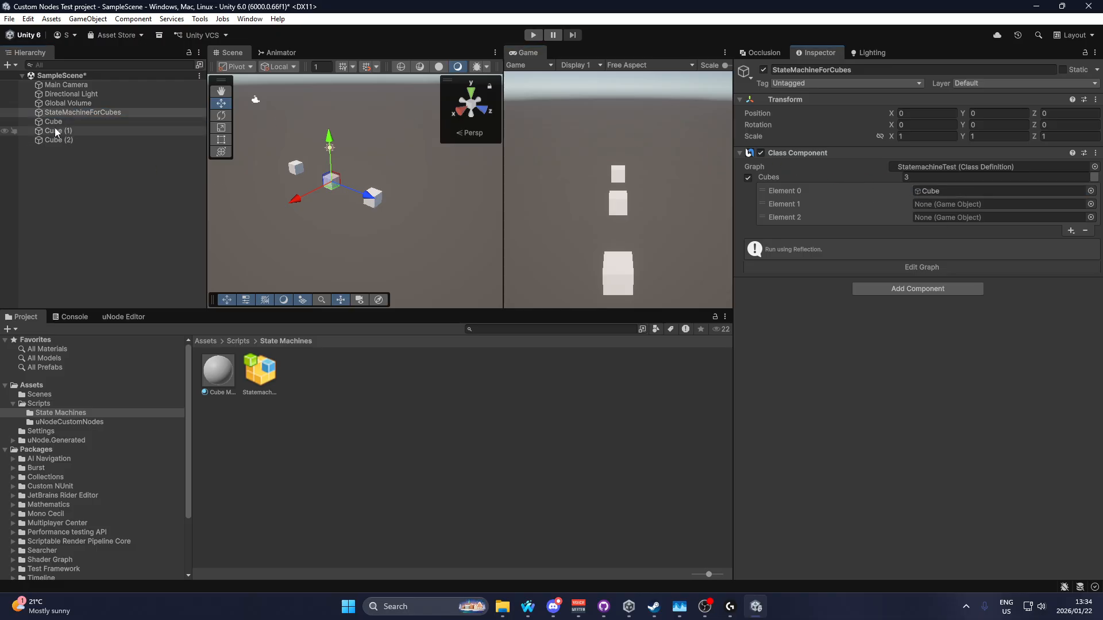
{"action": "left_click_drag", "start_coordinate": [54, 131], "coordinate": [930, 206]}
{"action": "left_click_drag", "start_coordinate": [55, 140], "coordinate": [931, 223]}
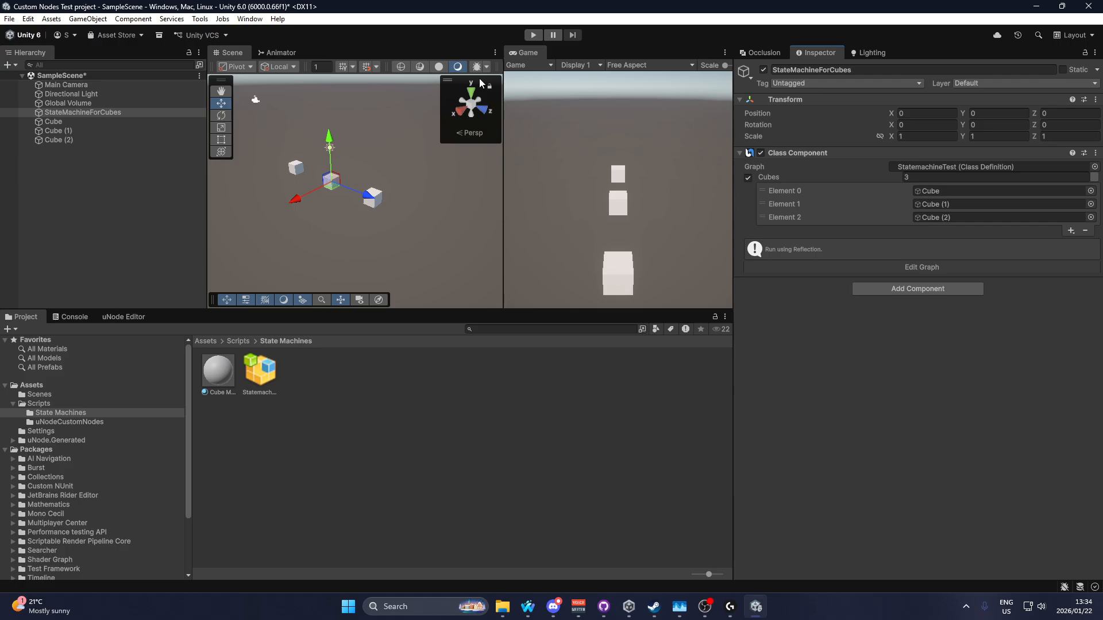
Step: Run the scene with StateMachineForCubes as the graph's debug target, inspect the Cube 1 state's color node, and stop play mode
{"action": "left_click", "coordinate": [533, 35]}
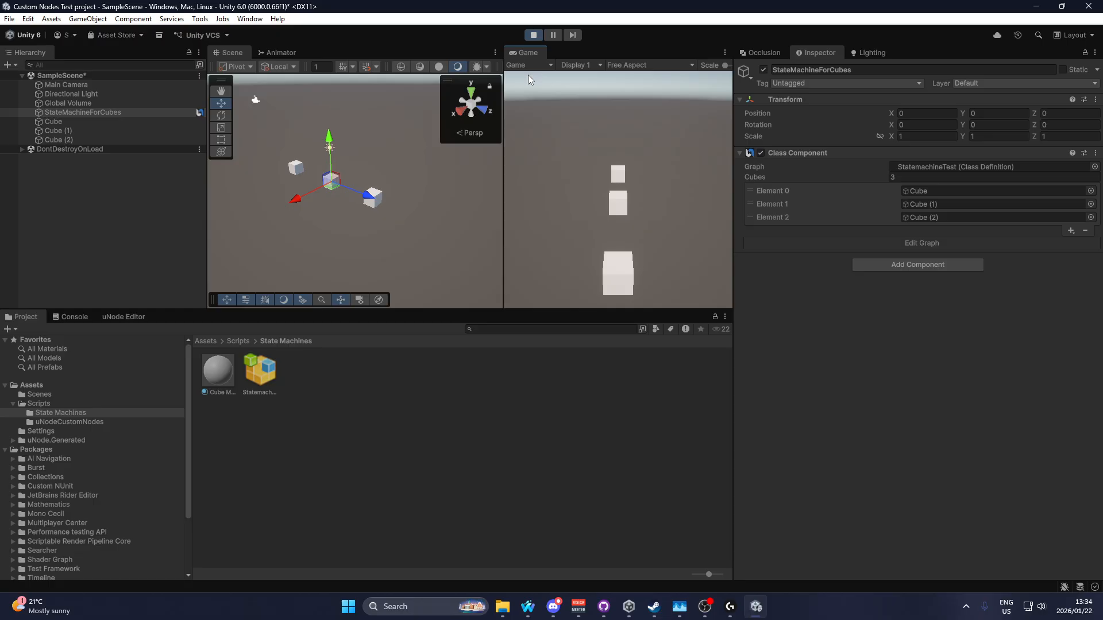
{"action": "left_click", "coordinate": [123, 318]}
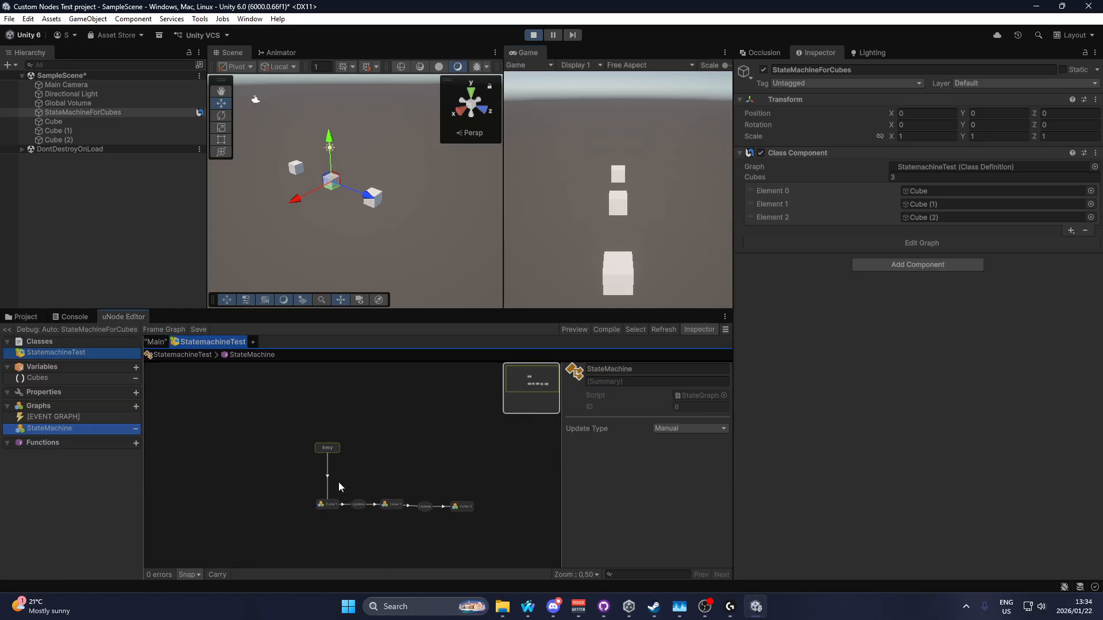
{"action": "left_click", "coordinate": [52, 329]}
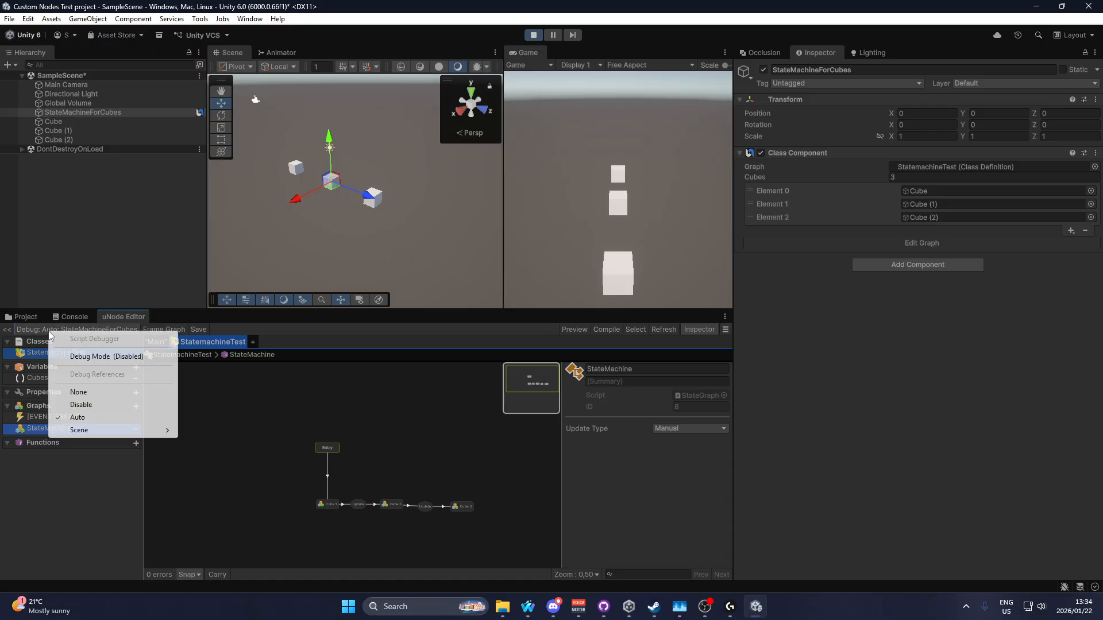
{"action": "mouse_move", "coordinate": [102, 431]}
{"action": "left_click", "coordinate": [218, 431]}
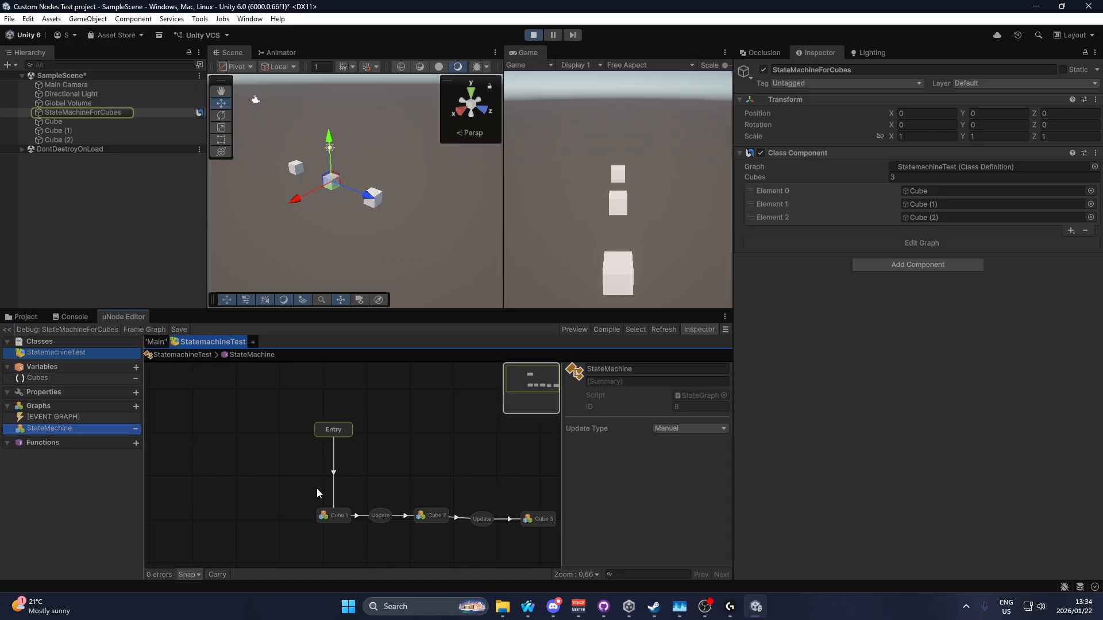
{"action": "double_click", "coordinate": [343, 536]}
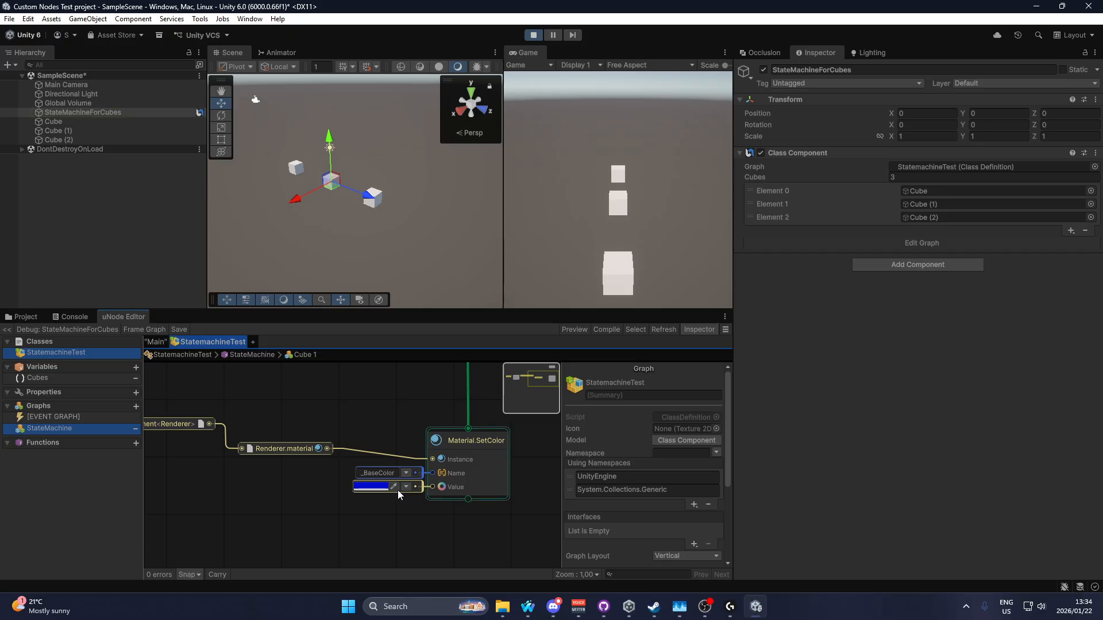
{"action": "left_click", "coordinate": [532, 35]}
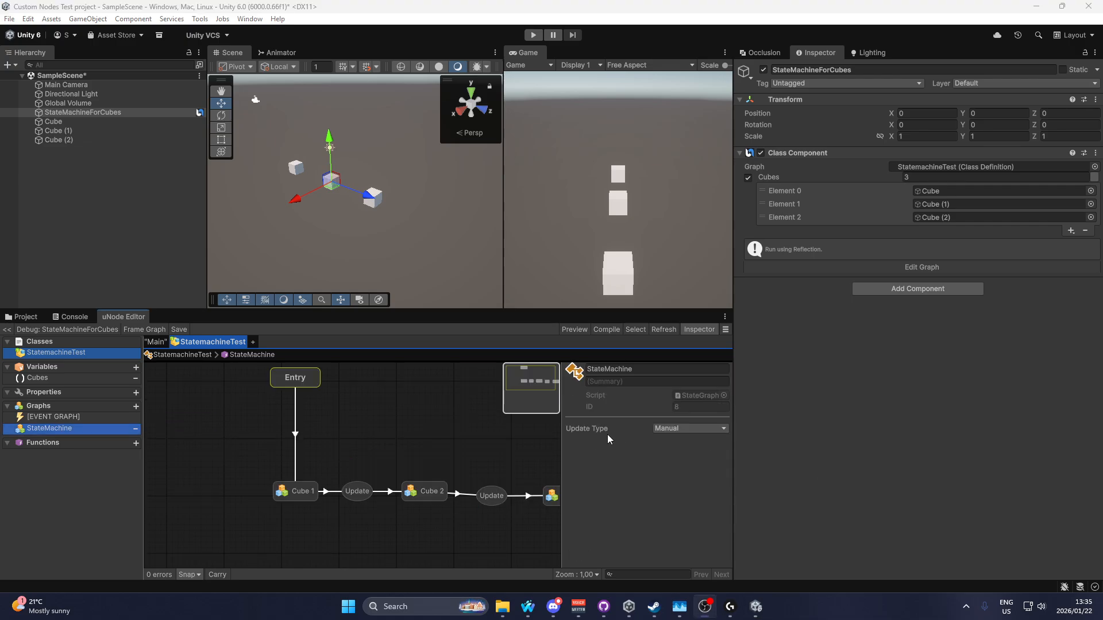
Step: Set the StateMachine graph's Update Type to Update and test the state flow in play mode
{"action": "left_click", "coordinate": [678, 429]}
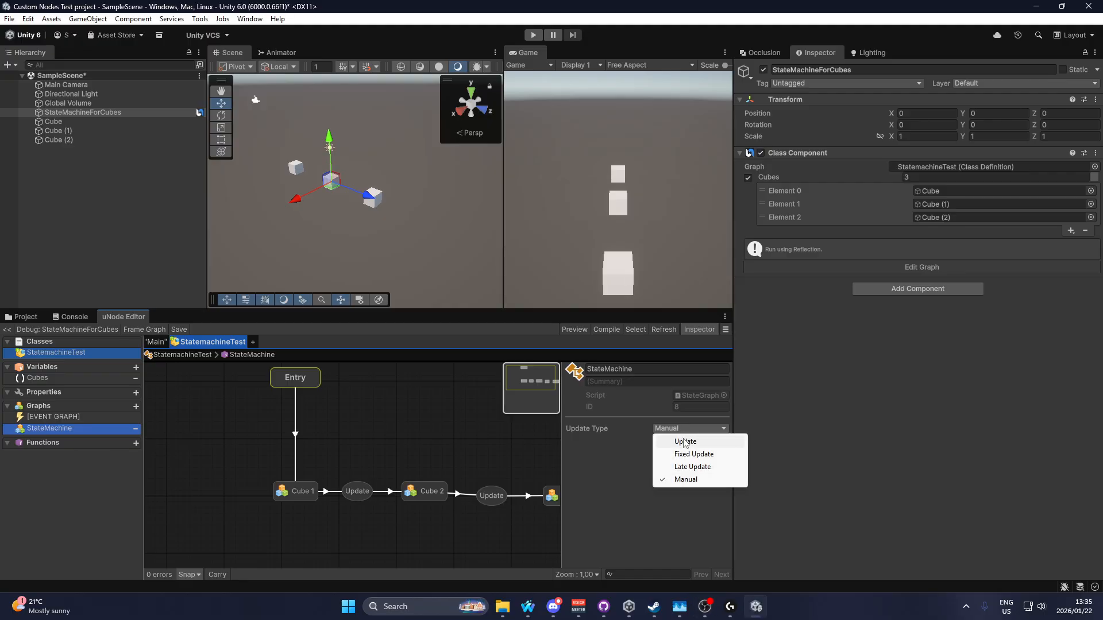
{"action": "left_click", "coordinate": [684, 442]}
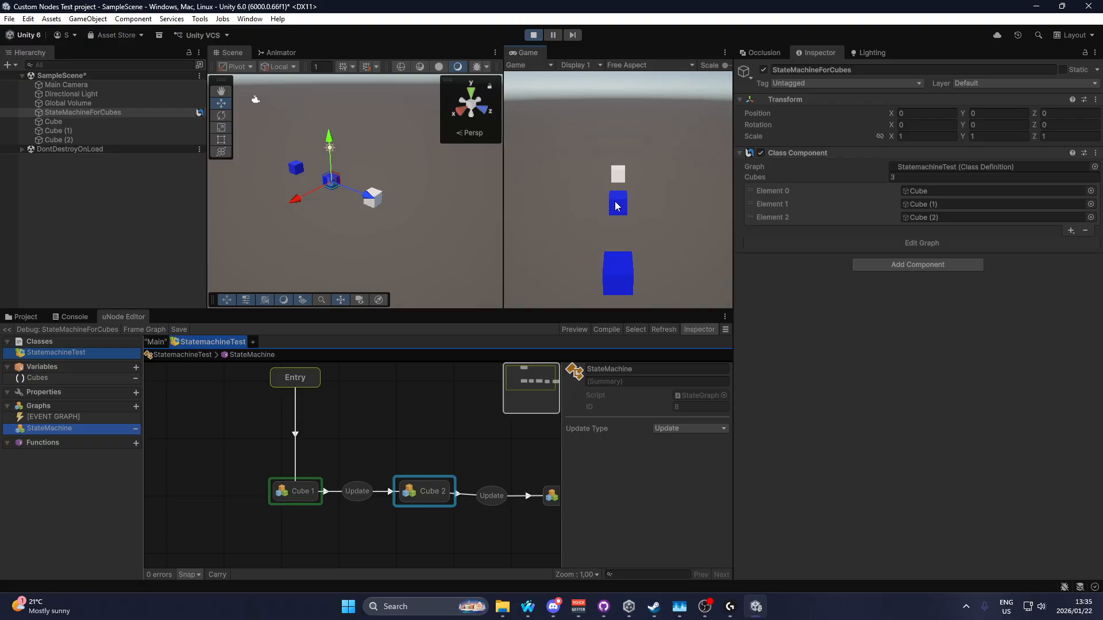
{"action": "middle_click_drag", "start_coordinate": [427, 481], "coordinate": [297, 441]}
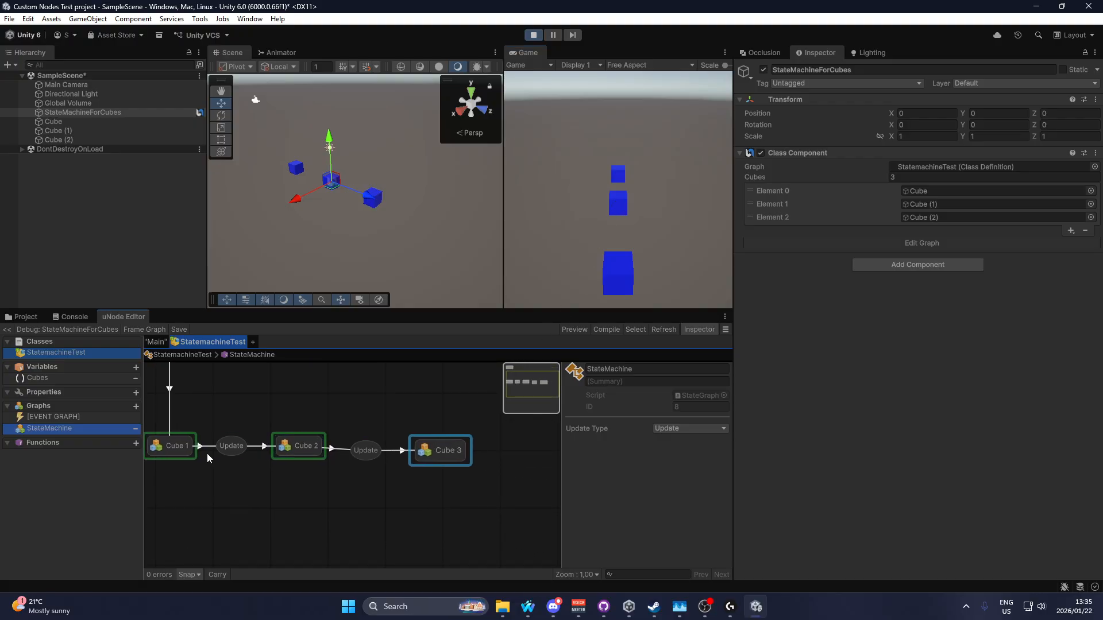
{"action": "middle_click_drag", "start_coordinate": [208, 455], "coordinate": [239, 464]}
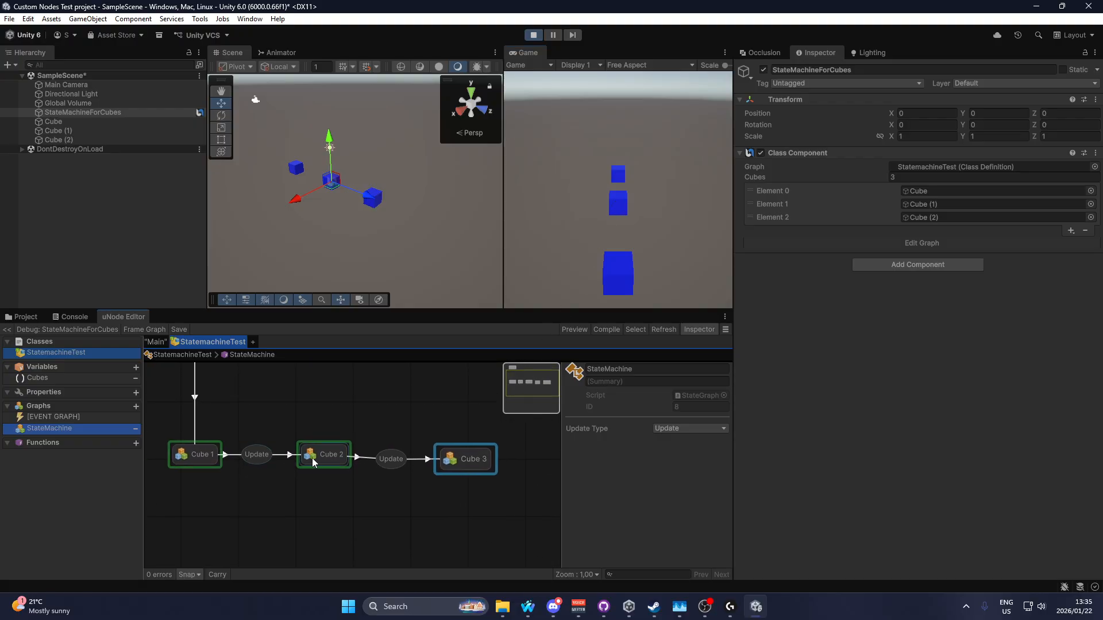
{"action": "left_click", "coordinate": [534, 35]}
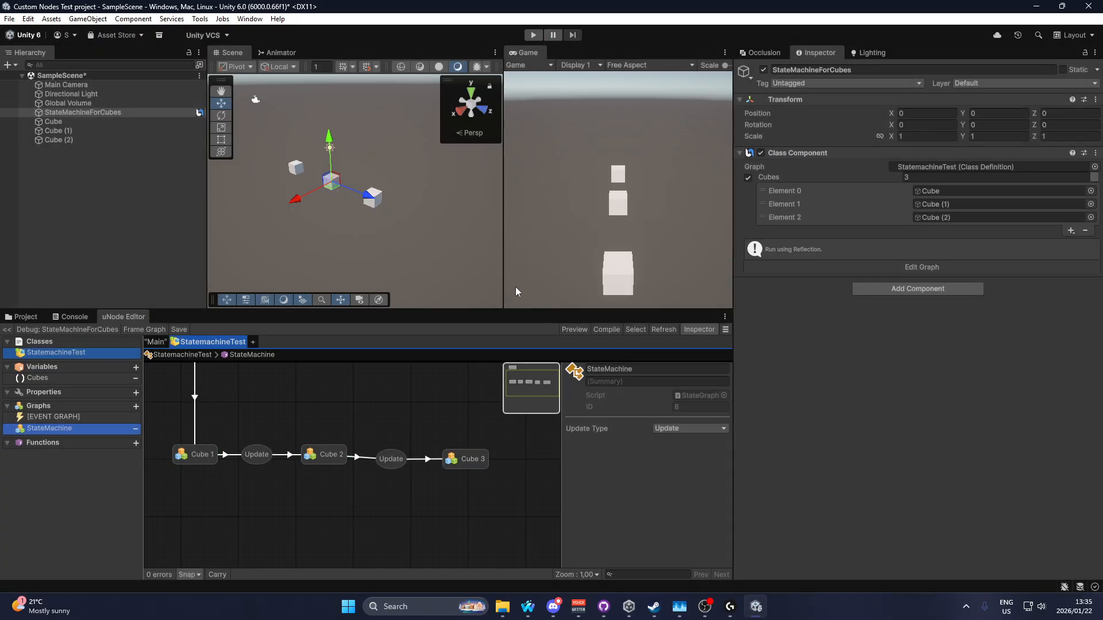
Step: Maximize the graph editor, add an Empty transition to the Cube 3 state, place it below the states and connect it to Cube 1
{"action": "left_click", "coordinate": [725, 317]}
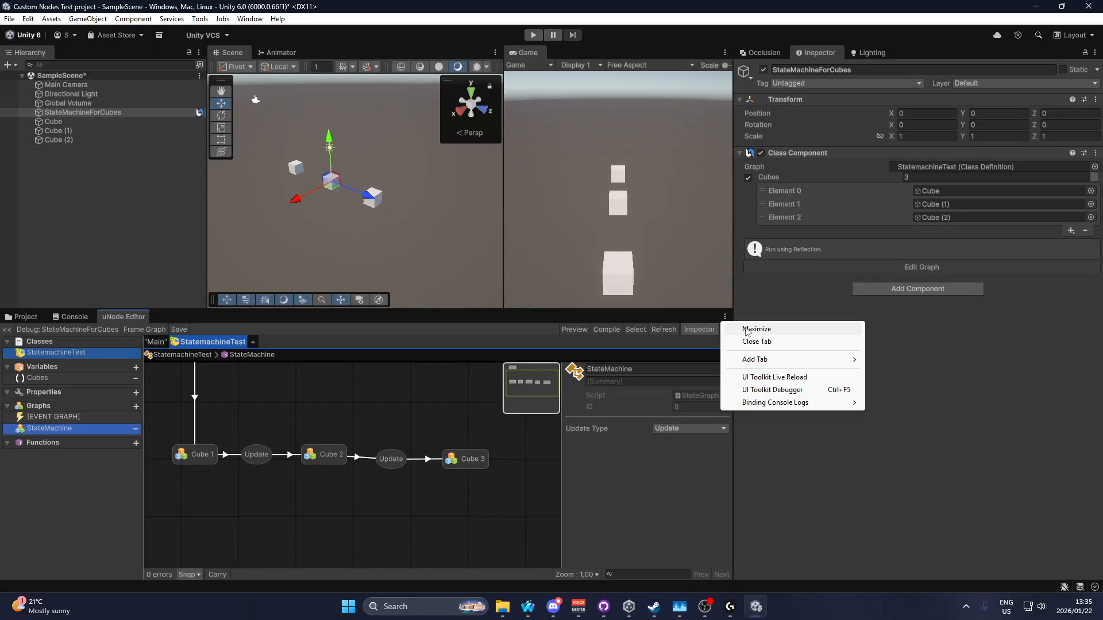
{"action": "left_click", "coordinate": [749, 332]}
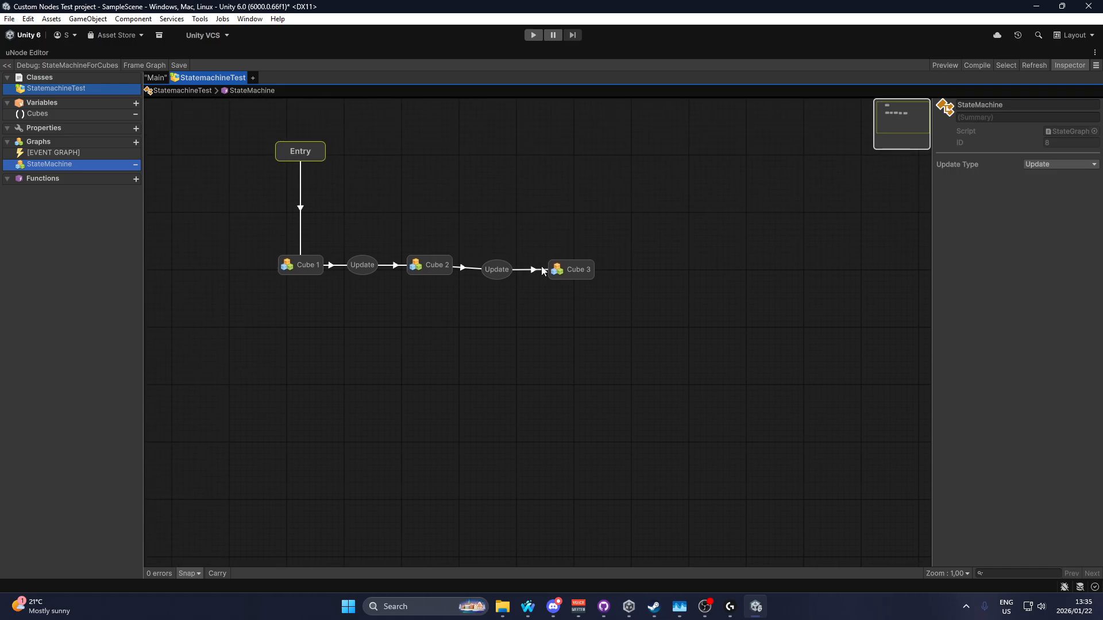
{"action": "right_click", "coordinate": [563, 270]}
{"action": "mouse_move", "coordinate": [660, 291]}
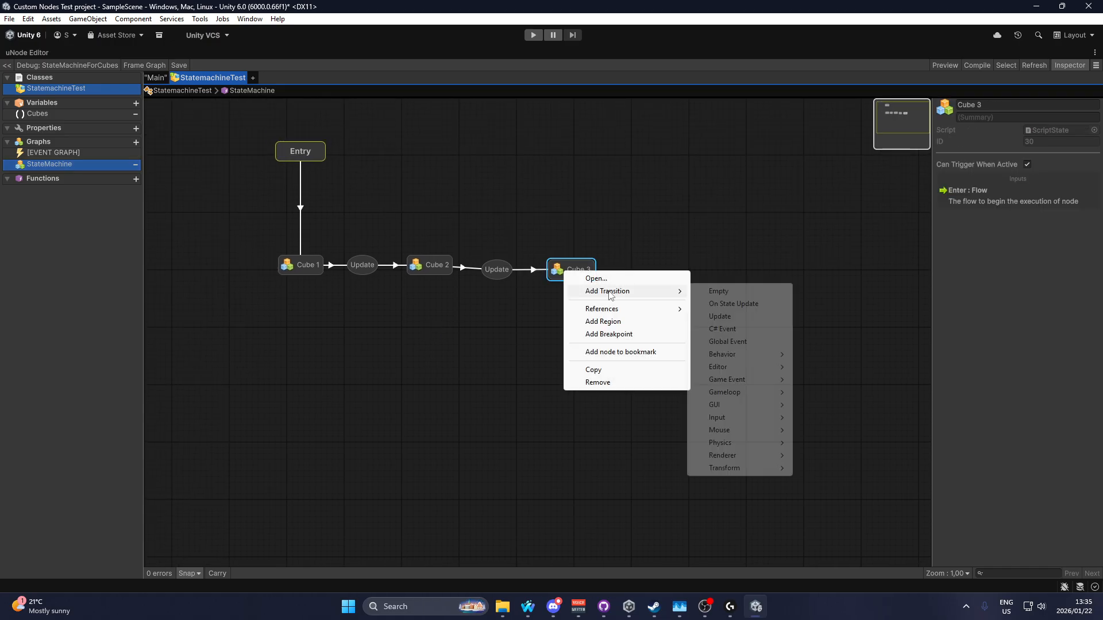
{"action": "left_click", "coordinate": [707, 292]}
{"action": "left_click_drag", "start_coordinate": [608, 309], "coordinate": [460, 372]}
{"action": "right_click", "coordinate": [460, 371]}
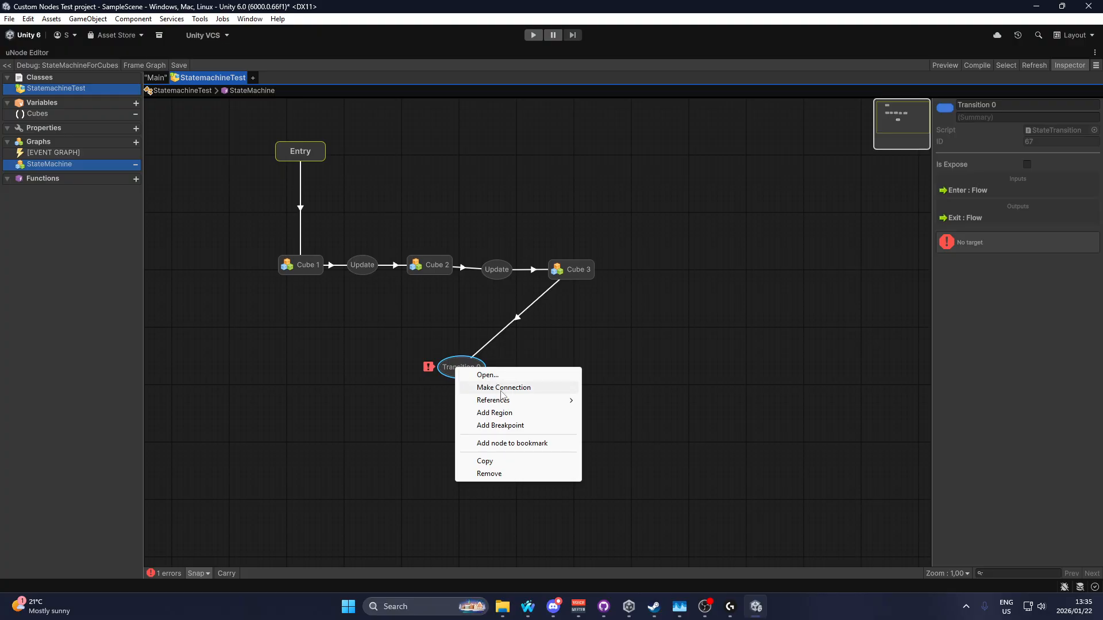
{"action": "left_click", "coordinate": [494, 387]}
{"action": "left_click", "coordinate": [300, 271]}
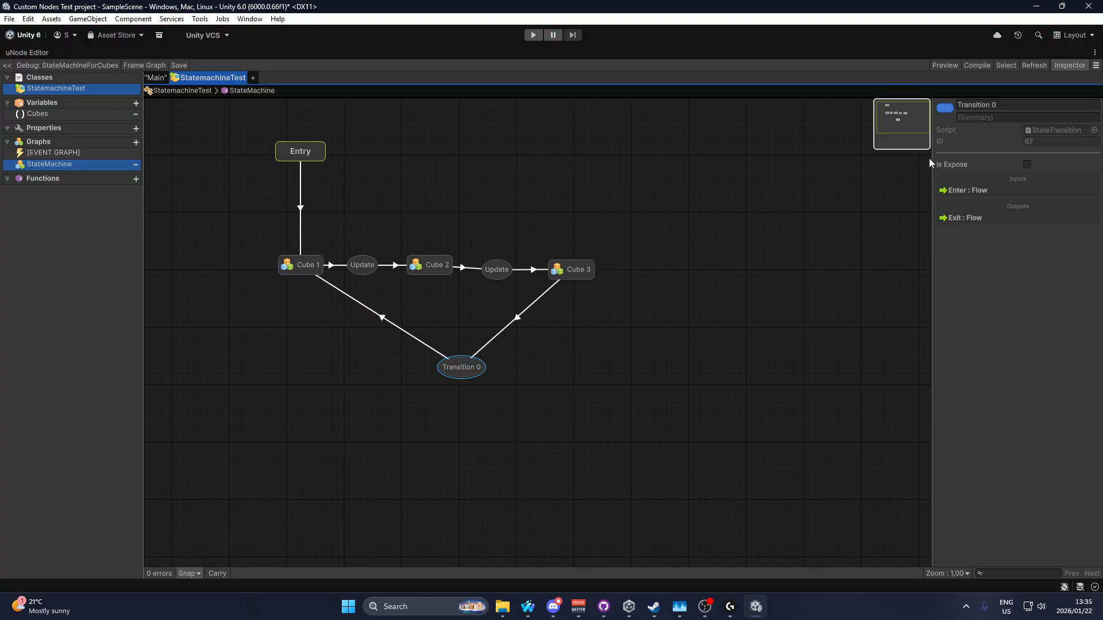
Step: Rename the transition between Cube 3 and Cube 1 to Restart
{"action": "left_click", "coordinate": [1003, 105]}
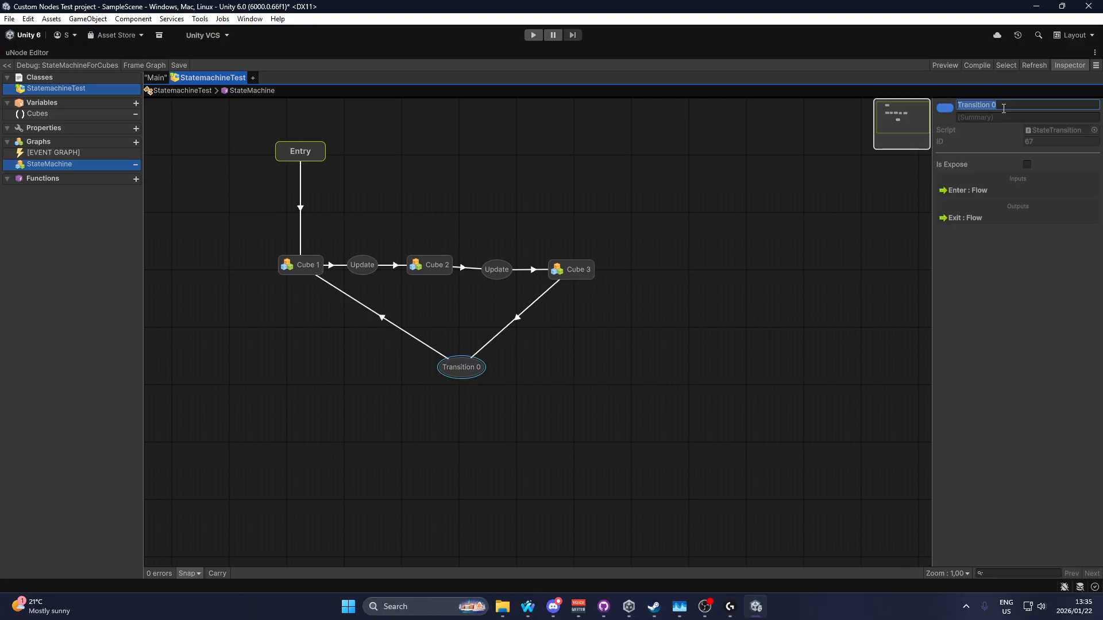
{"action": "type", "text": "Restart"}
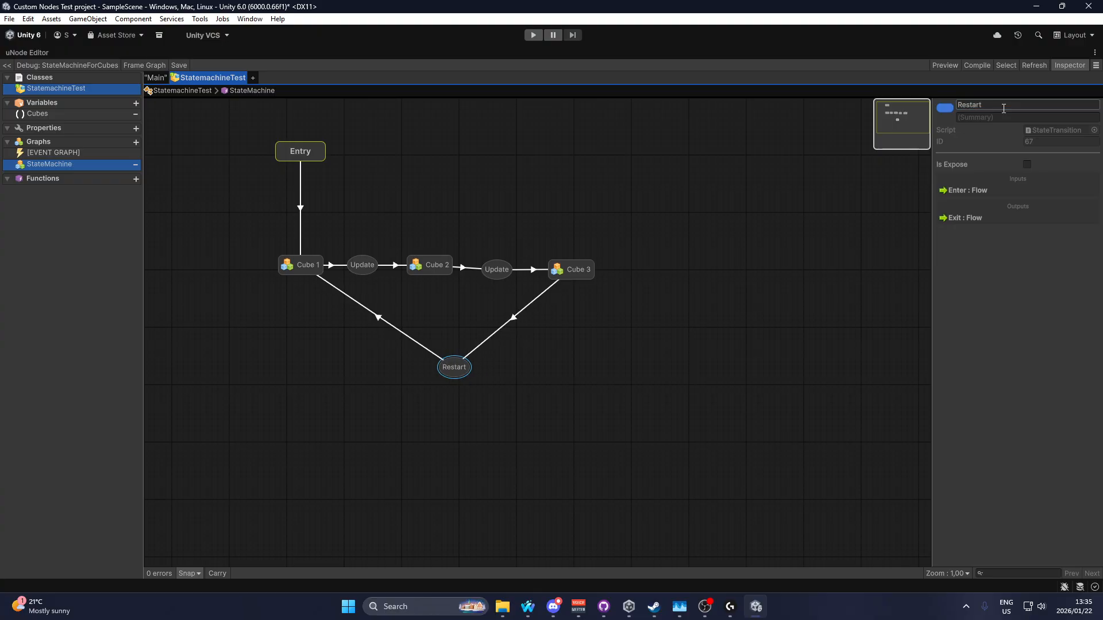
{"action": "key", "text": "Return"}
Step: Inside the Cube 3 state, add a trigger transition node targeting Restart and connect the Material.SetColor flow output to it
{"action": "double_click", "coordinate": [580, 269]}
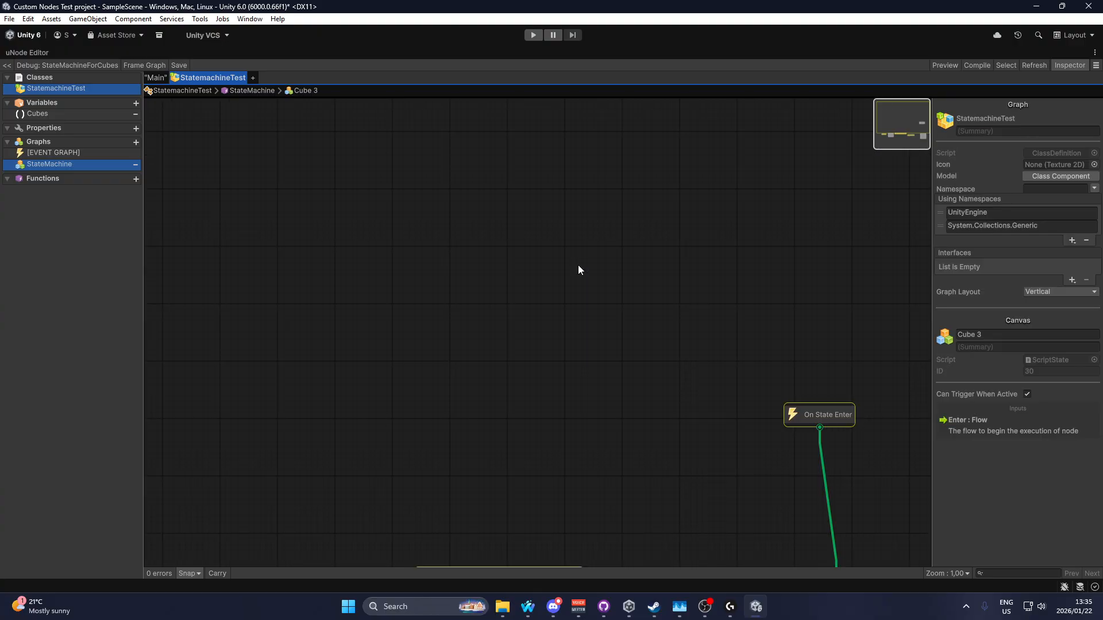
{"action": "right_click", "coordinate": [517, 347]}
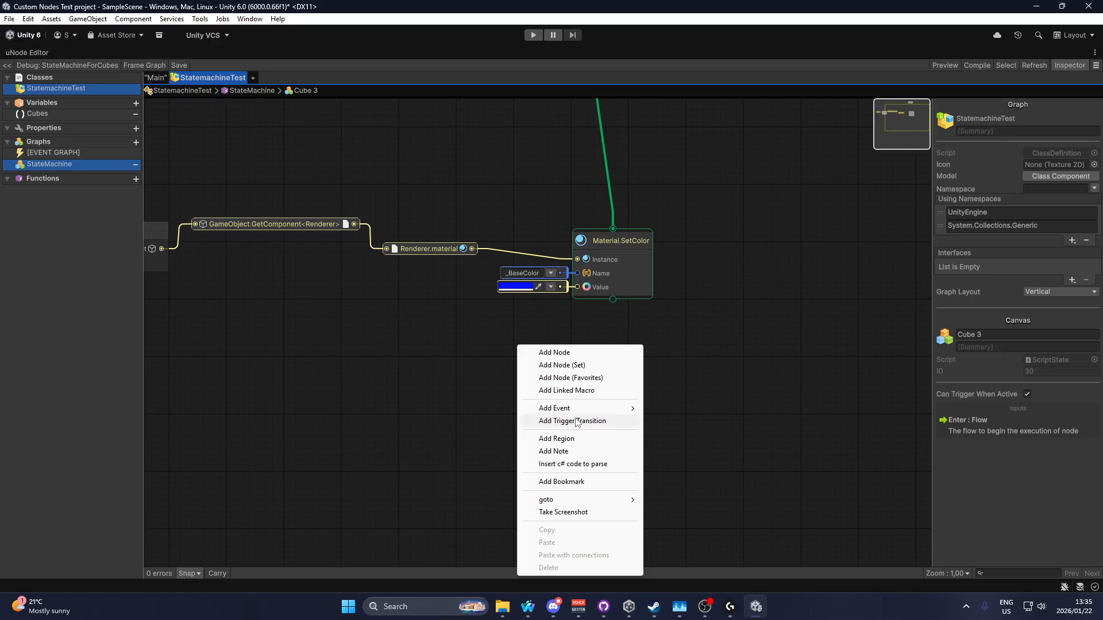
{"action": "mouse_move", "coordinate": [571, 409]}
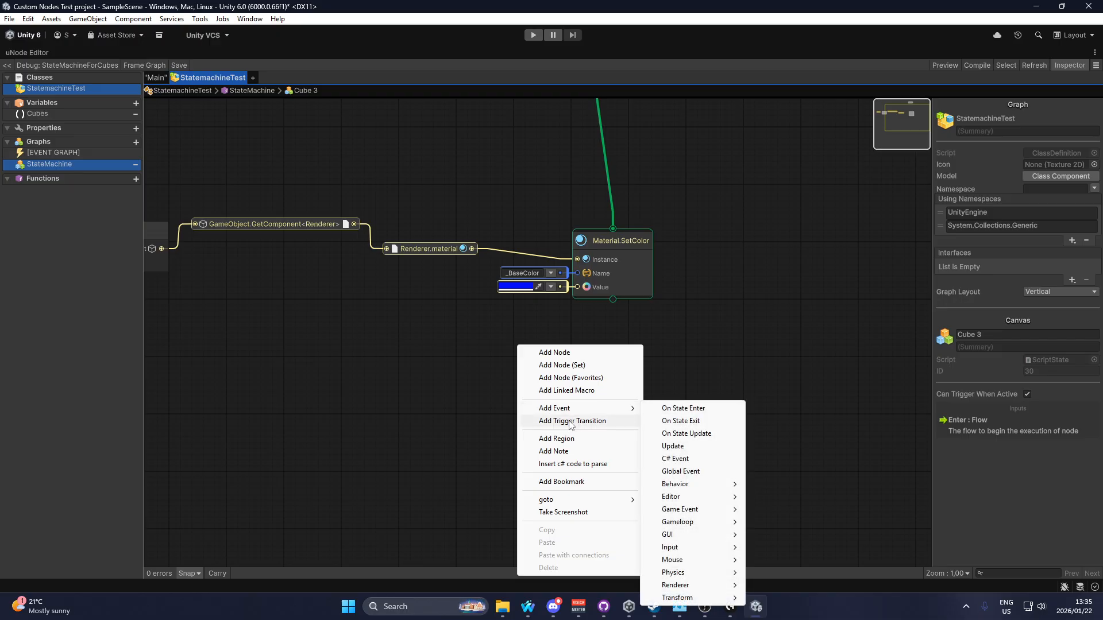
{"action": "left_click", "coordinate": [570, 420]}
{"action": "left_click", "coordinate": [553, 377]}
{"action": "left_click", "coordinate": [608, 380]}
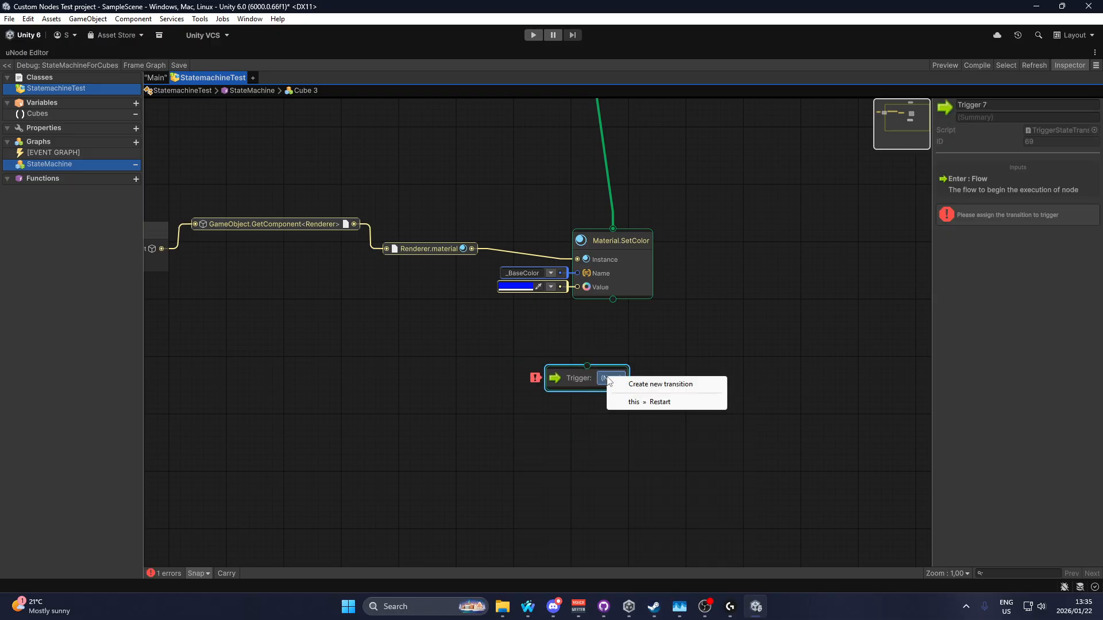
{"action": "left_click", "coordinate": [640, 402]}
{"action": "left_click_drag", "start_coordinate": [613, 299], "coordinate": [591, 385]}
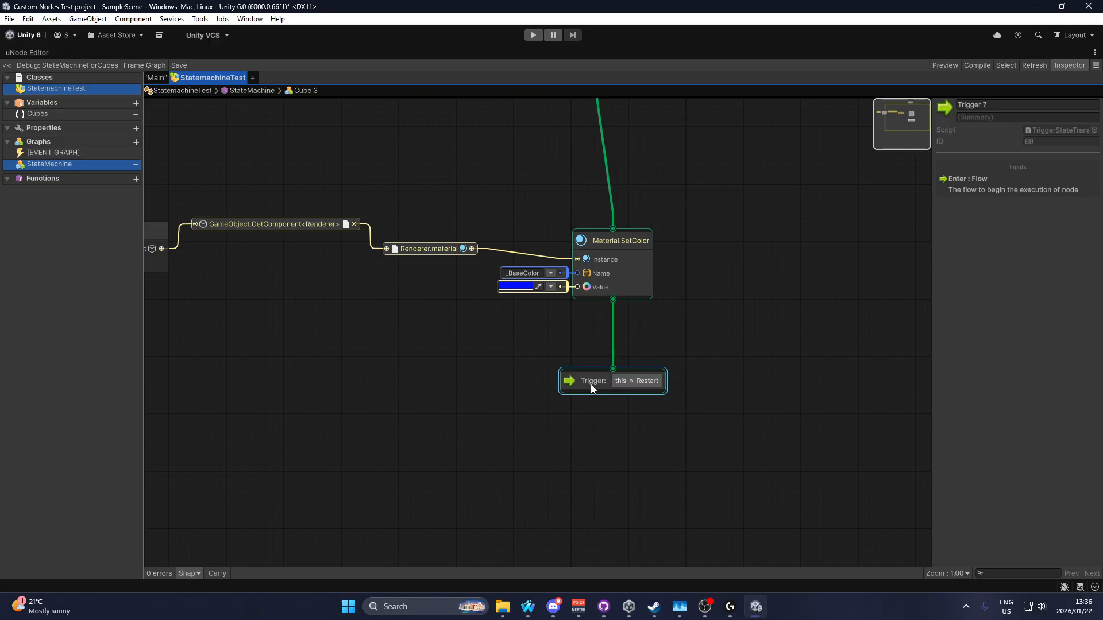
Step: Open the Cube 1 state's graph and add a Color variable named Cube1Color to StatemachineTest
{"action": "left_click", "coordinate": [66, 168]}
{"action": "middle_click_drag", "start_coordinate": [306, 273], "coordinate": [354, 306]}
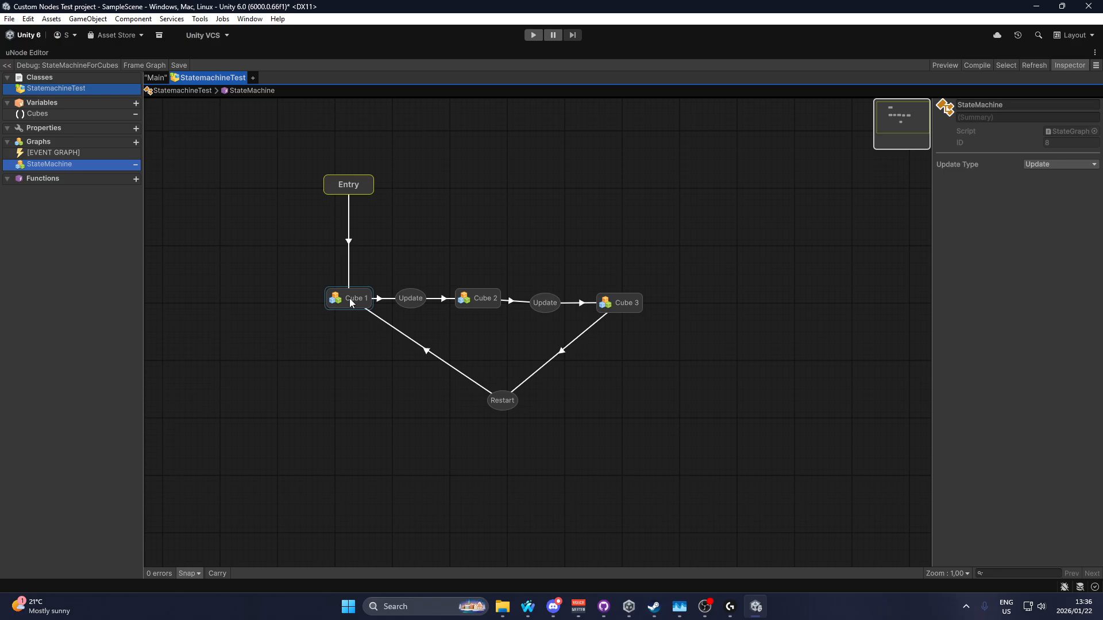
{"action": "double_click", "coordinate": [349, 298]}
{"action": "middle_click_drag", "start_coordinate": [284, 221], "coordinate": [346, 326]}
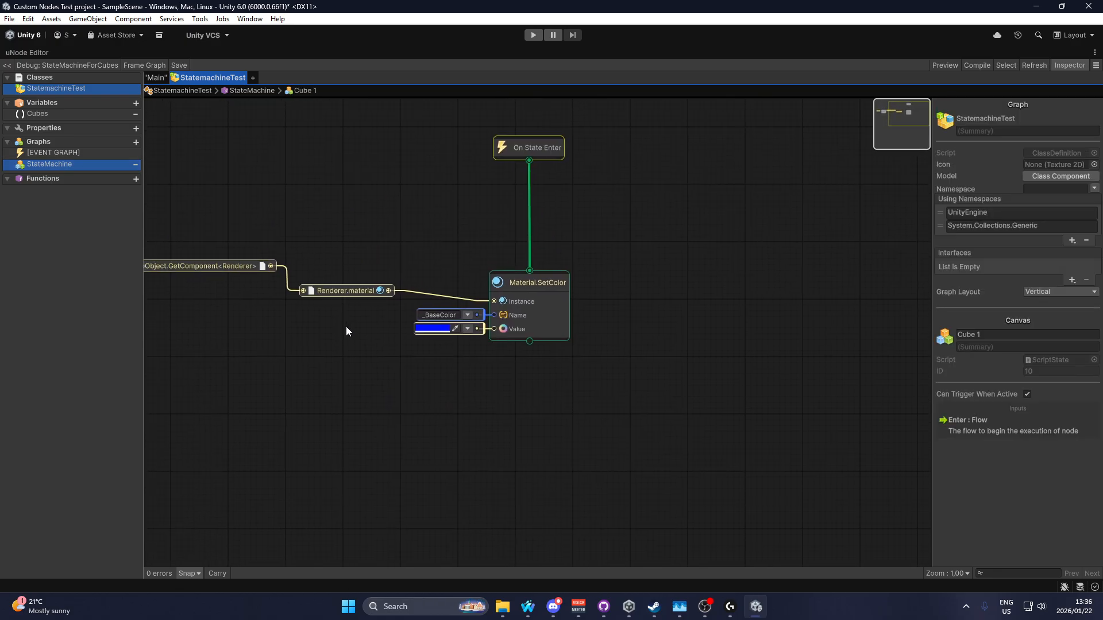
{"action": "scroll", "coordinate": [411, 314], "scroll_direction": "up", "scroll_amount": 4}
{"action": "scroll", "coordinate": [411, 313], "scroll_direction": "up", "scroll_amount": 1}
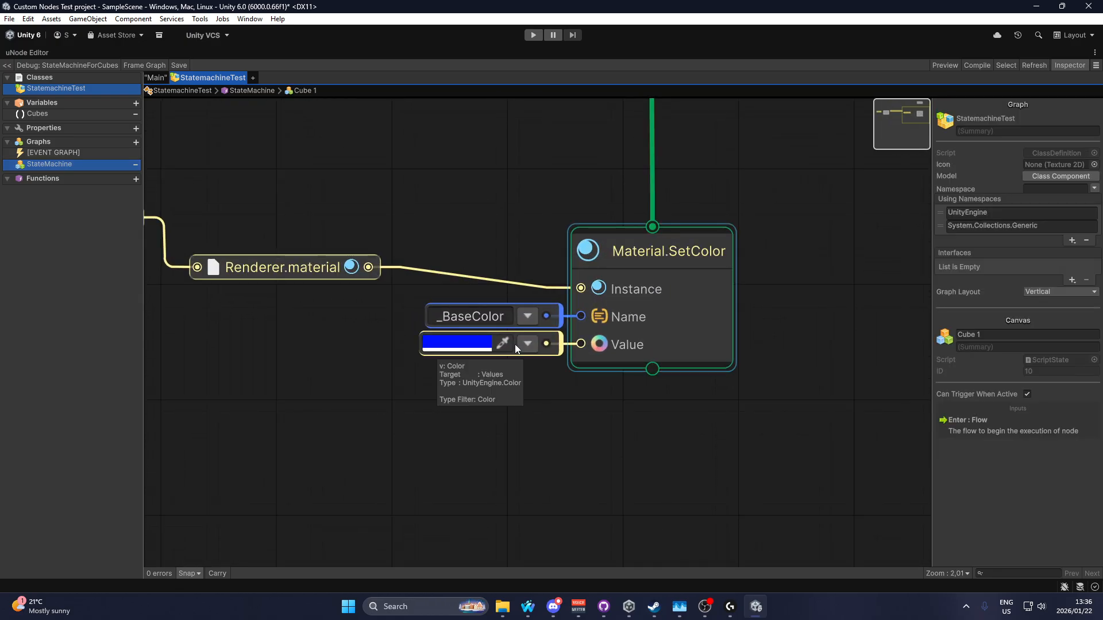
{"action": "middle_click_drag", "start_coordinate": [492, 374], "coordinate": [549, 320]}
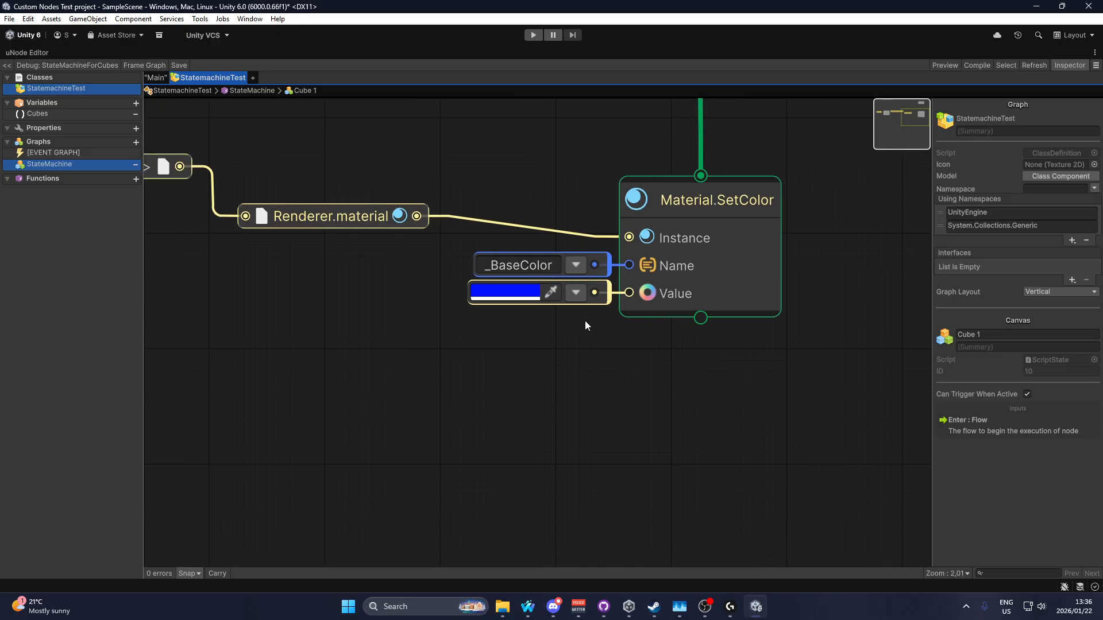
{"action": "left_click", "coordinate": [136, 104]}
{"action": "type", "text": "color"}
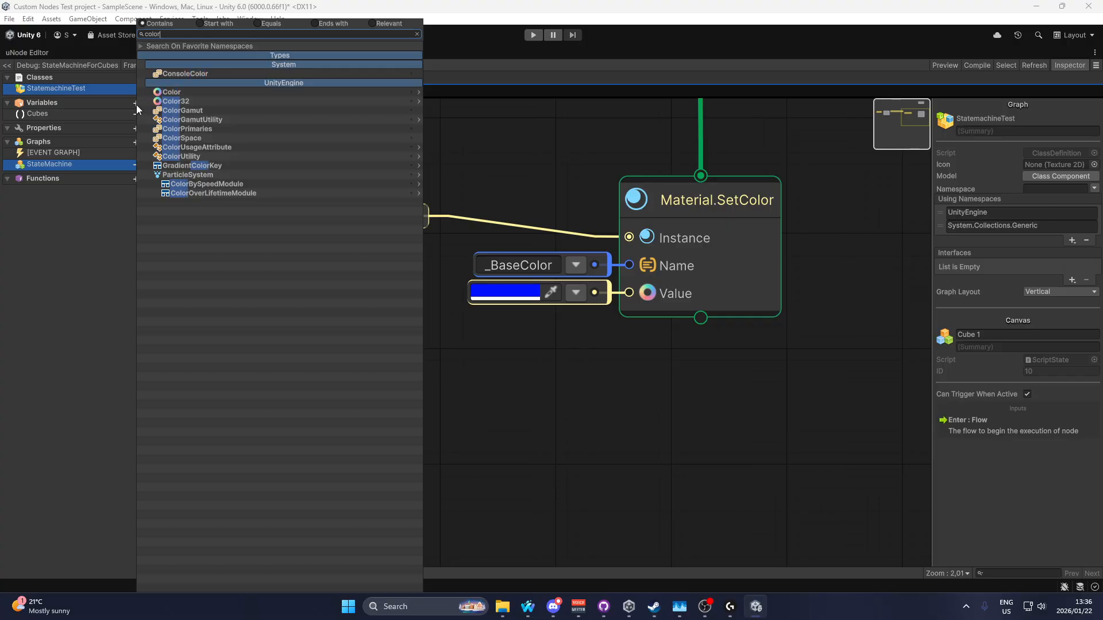
{"action": "left_click", "coordinate": [170, 96]}
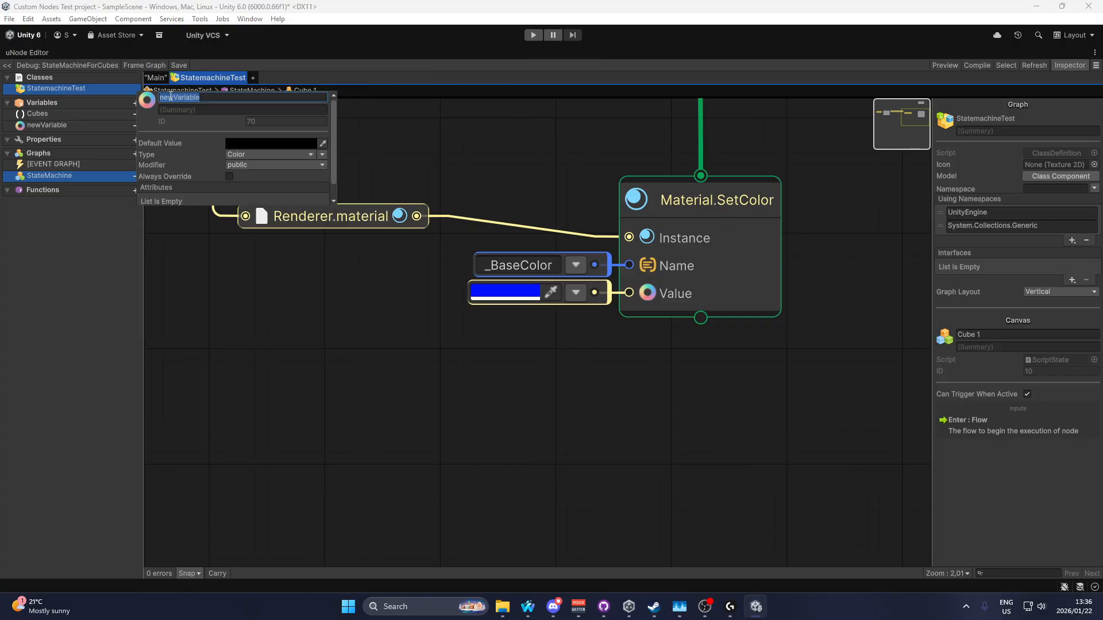
{"action": "type", "text": "Cube 1 COlor"}
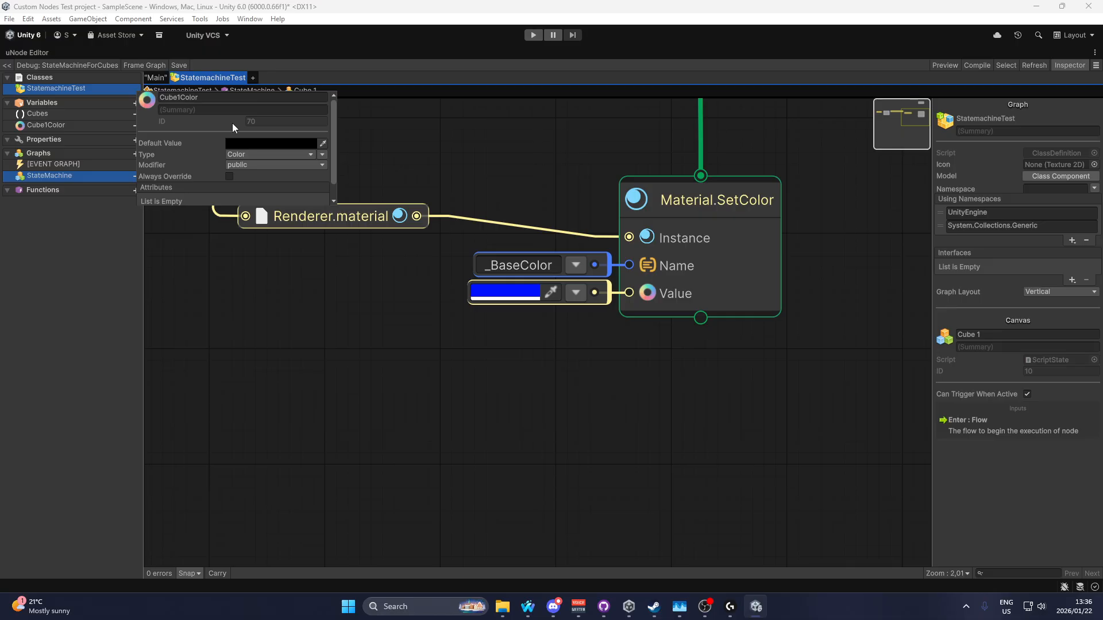
Step: Set the default value of Cube1Color to yellow (F9FF00) with alpha 255
{"action": "left_click", "coordinate": [252, 143]}
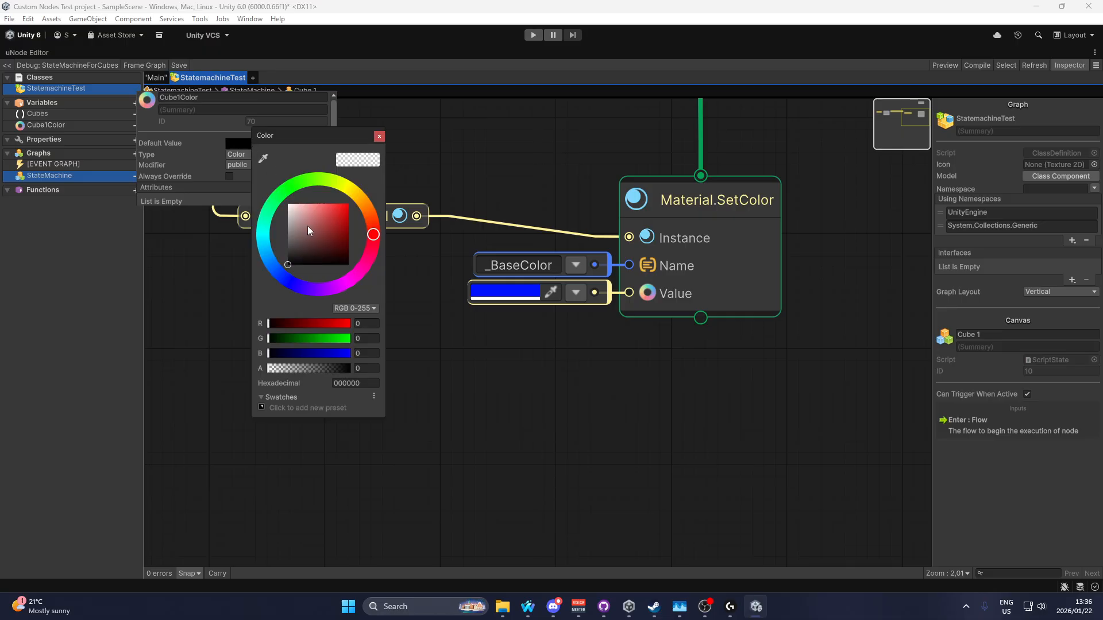
{"action": "left_click", "coordinate": [342, 181]}
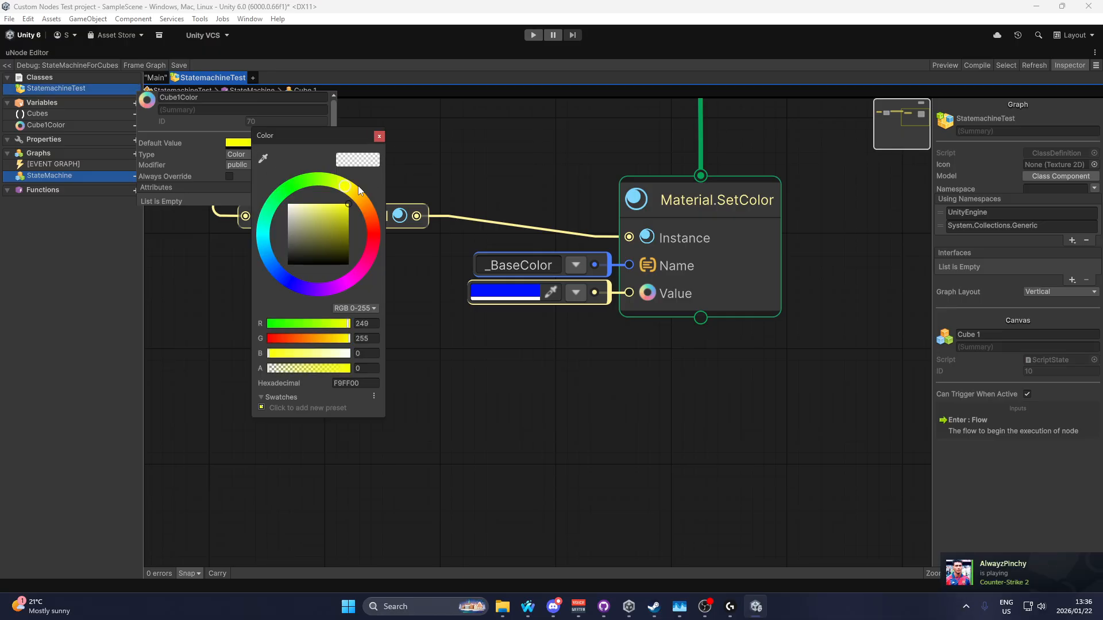
{"action": "left_click", "coordinate": [348, 370]}
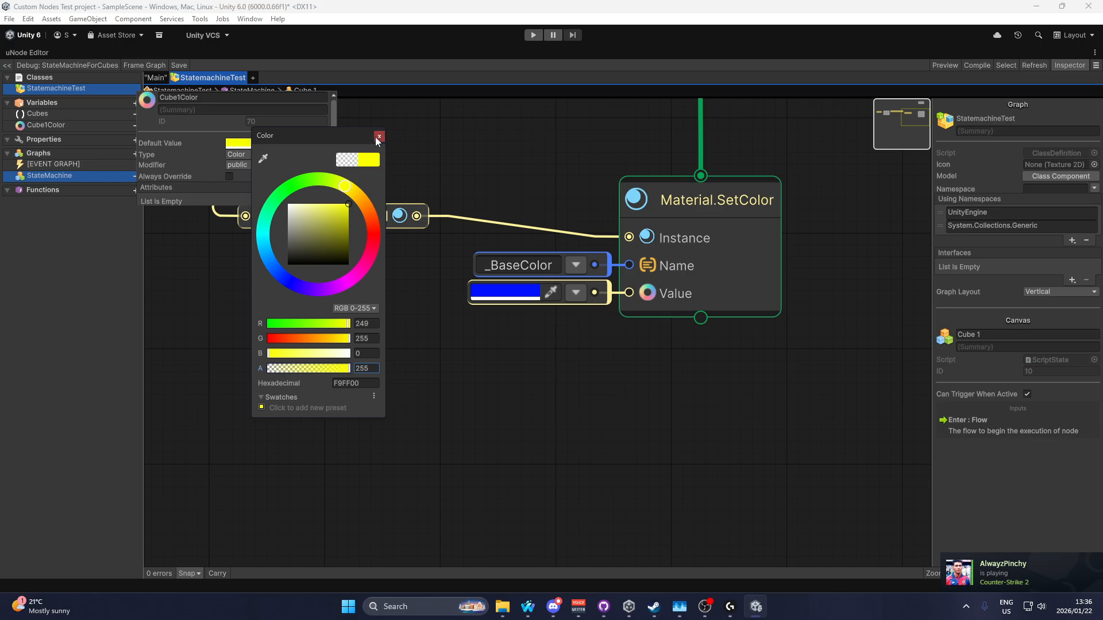
{"action": "left_click", "coordinate": [379, 136]}
Step: Duplicate the Cube1Color variable twice
{"action": "right_click", "coordinate": [57, 125]}
{"action": "left_click", "coordinate": [102, 242]}
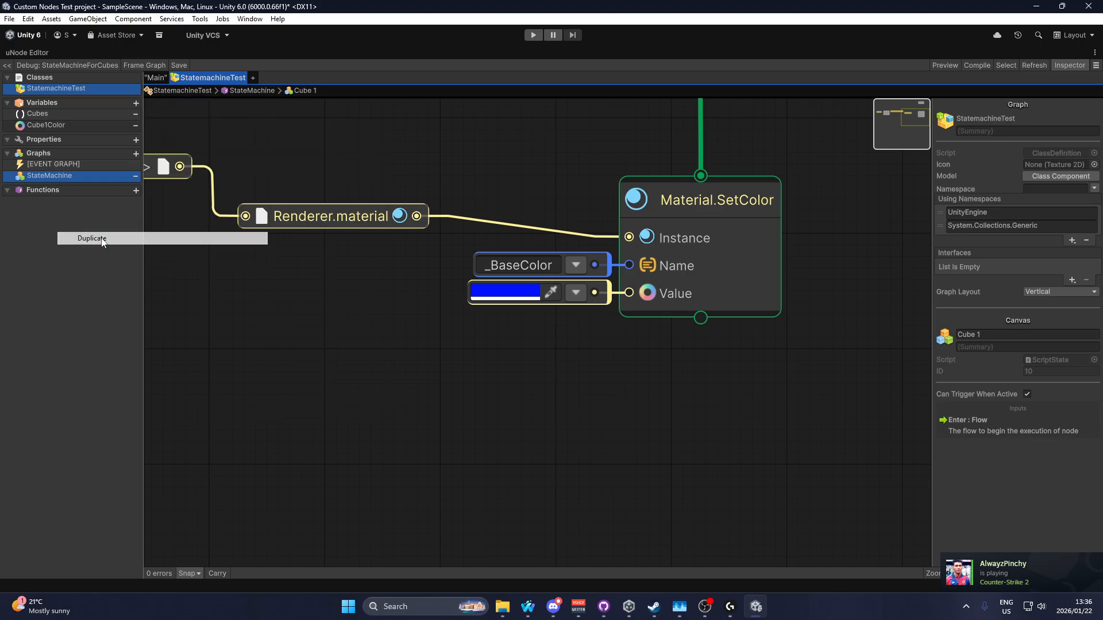
{"action": "right_click", "coordinate": [56, 136]}
{"action": "left_click", "coordinate": [92, 249]}
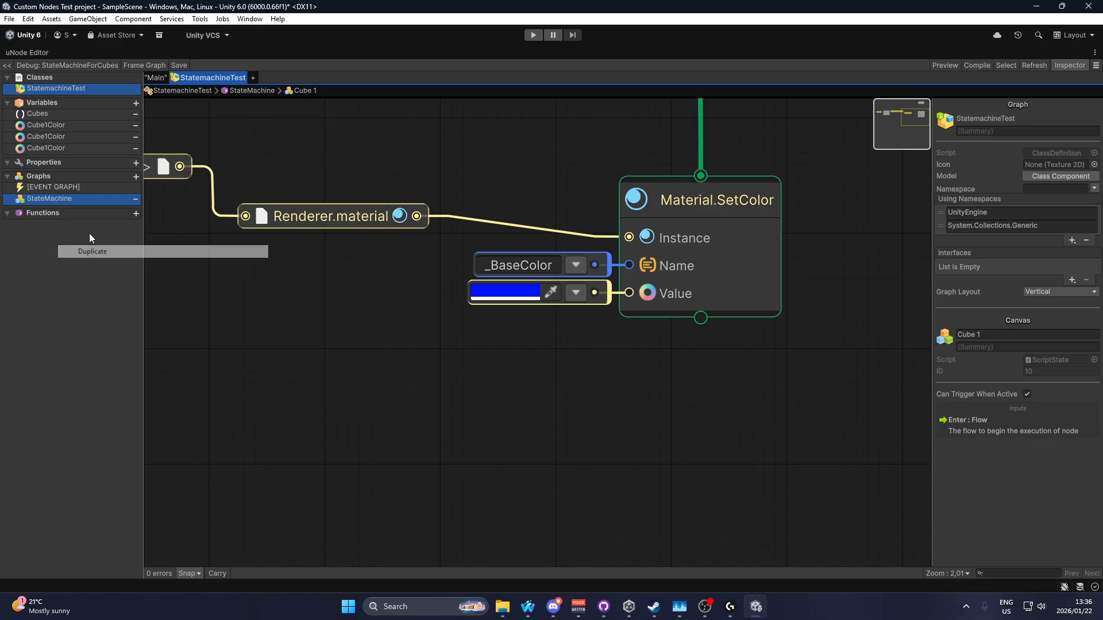
Step: Rename the two duplicated color variables Cube2Color and Cube3Color
{"action": "right_click", "coordinate": [56, 142]}
{"action": "left_click", "coordinate": [85, 147]}
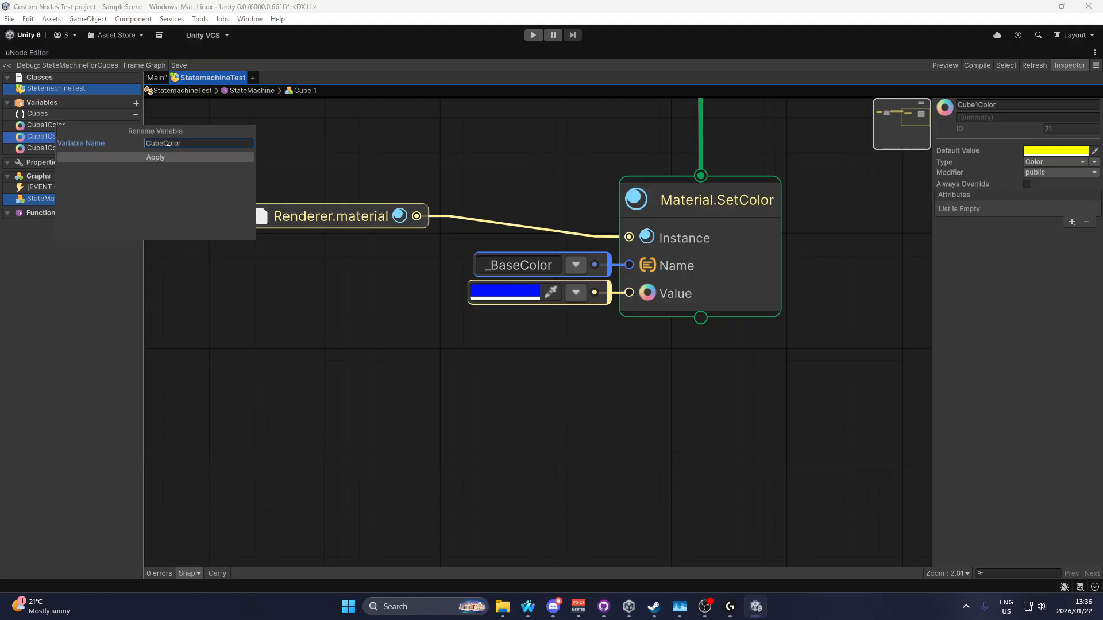
{"action": "type", "text": "2"}
{"action": "left_click", "coordinate": [126, 156]}
{"action": "right_click", "coordinate": [71, 147]}
{"action": "left_click", "coordinate": [92, 153]}
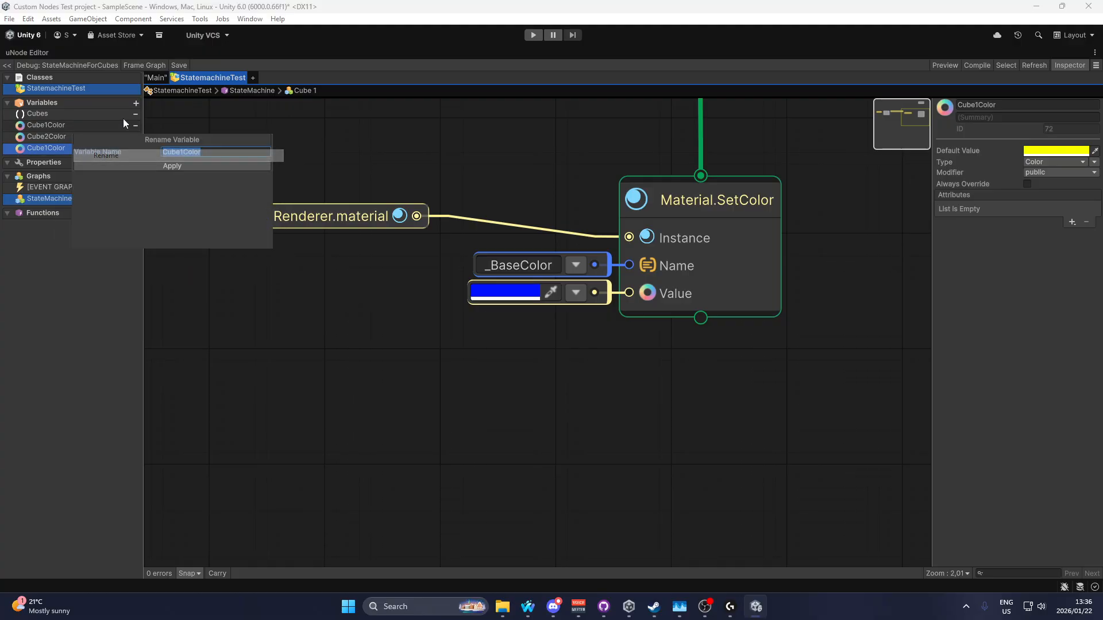
{"action": "left_click", "coordinate": [184, 152]}
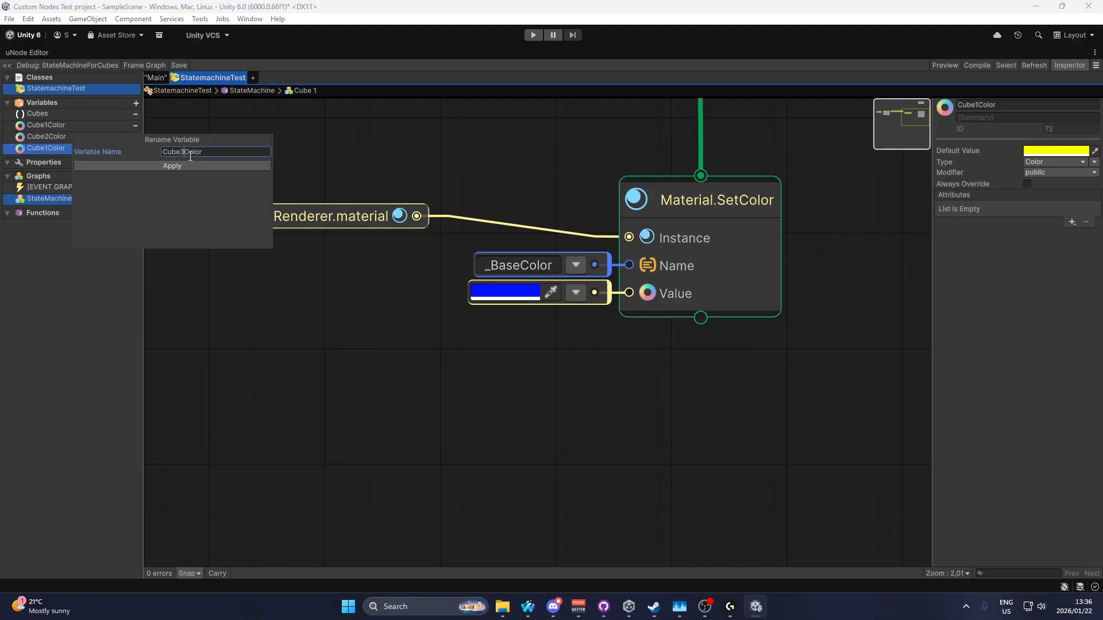
{"action": "type", "text": "3"}
{"action": "left_click", "coordinate": [173, 166]}
Step: Set the default value of Cube2Color to green (00FF01) and of Cube3Color to red (FF0C00)
{"action": "left_click", "coordinate": [47, 136]}
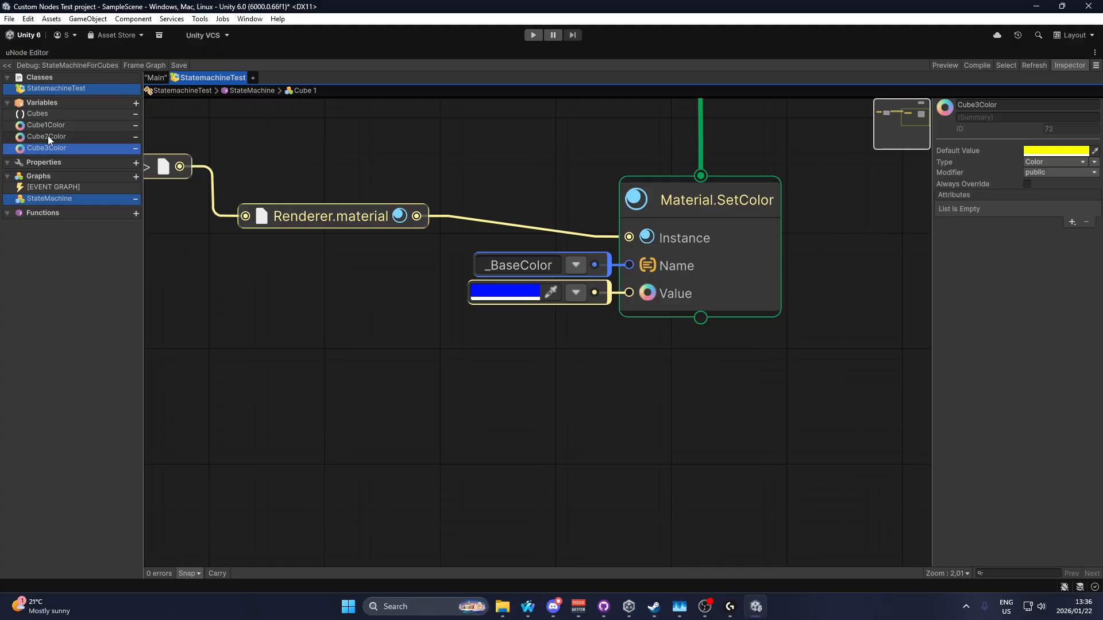
{"action": "left_click", "coordinate": [1028, 152]}
{"action": "left_click", "coordinate": [1007, 198]}
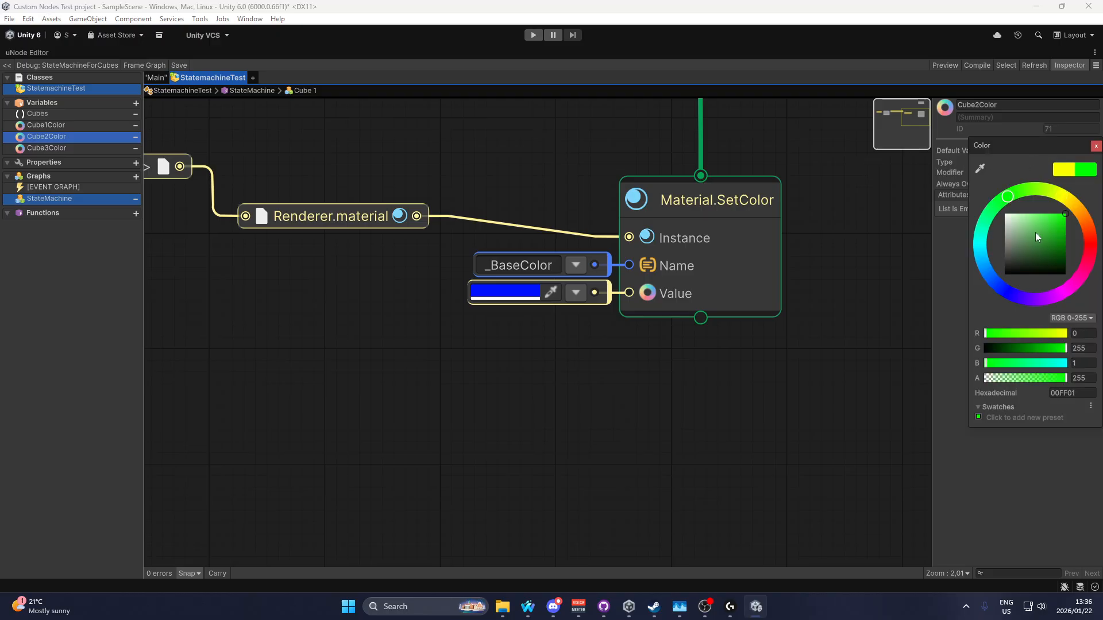
{"action": "left_click", "coordinate": [1096, 147]}
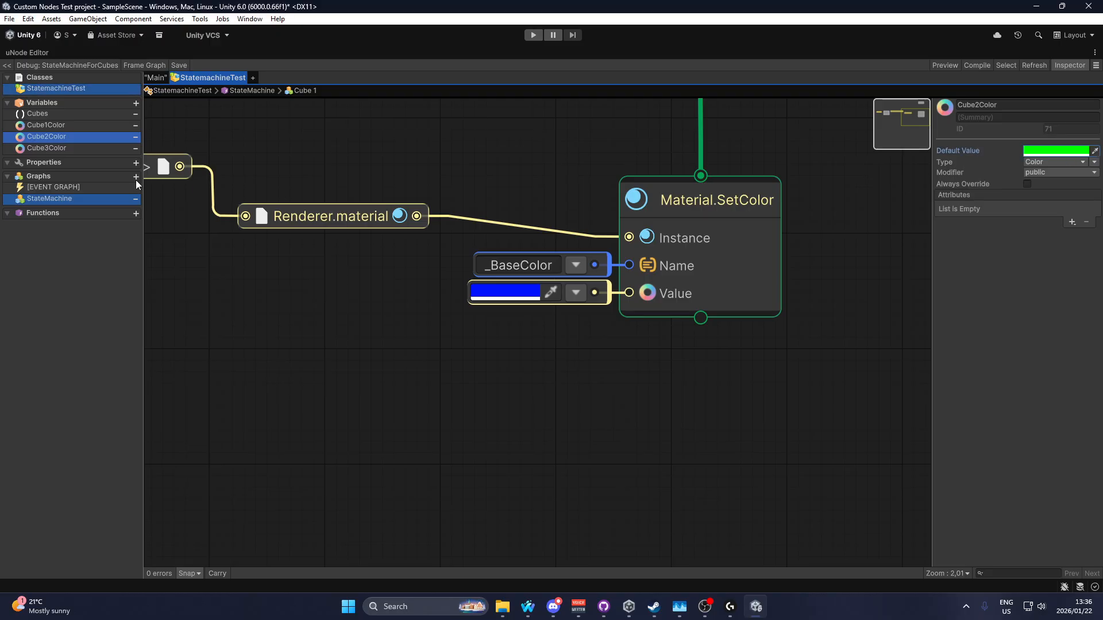
{"action": "left_click", "coordinate": [63, 150]}
{"action": "left_click", "coordinate": [1032, 153]}
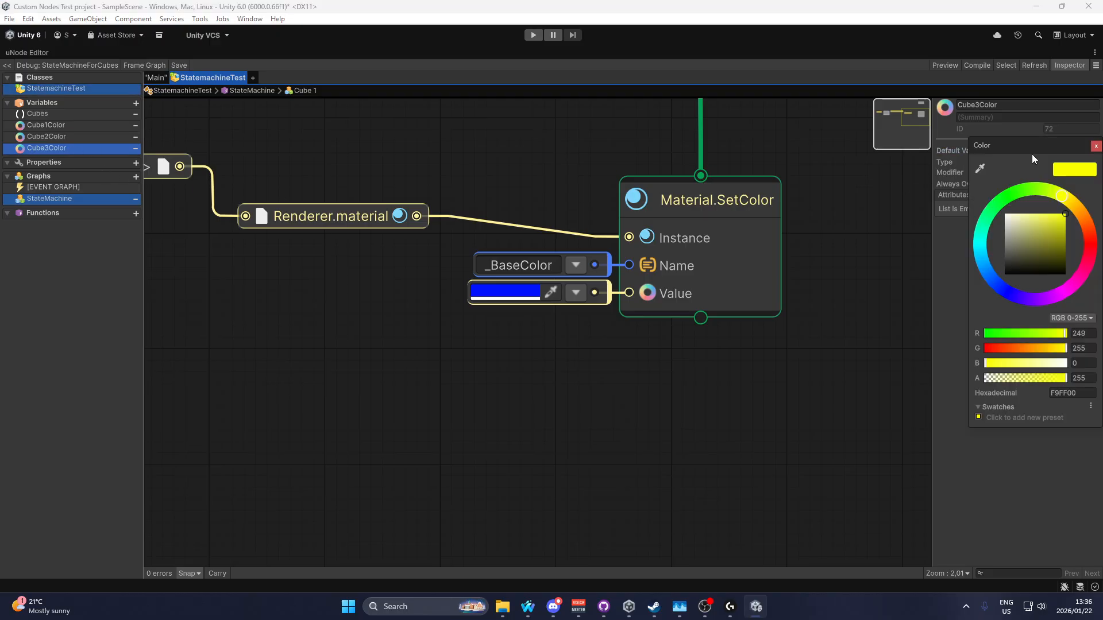
{"action": "left_click", "coordinate": [1090, 241]}
{"action": "left_click", "coordinate": [1096, 146]}
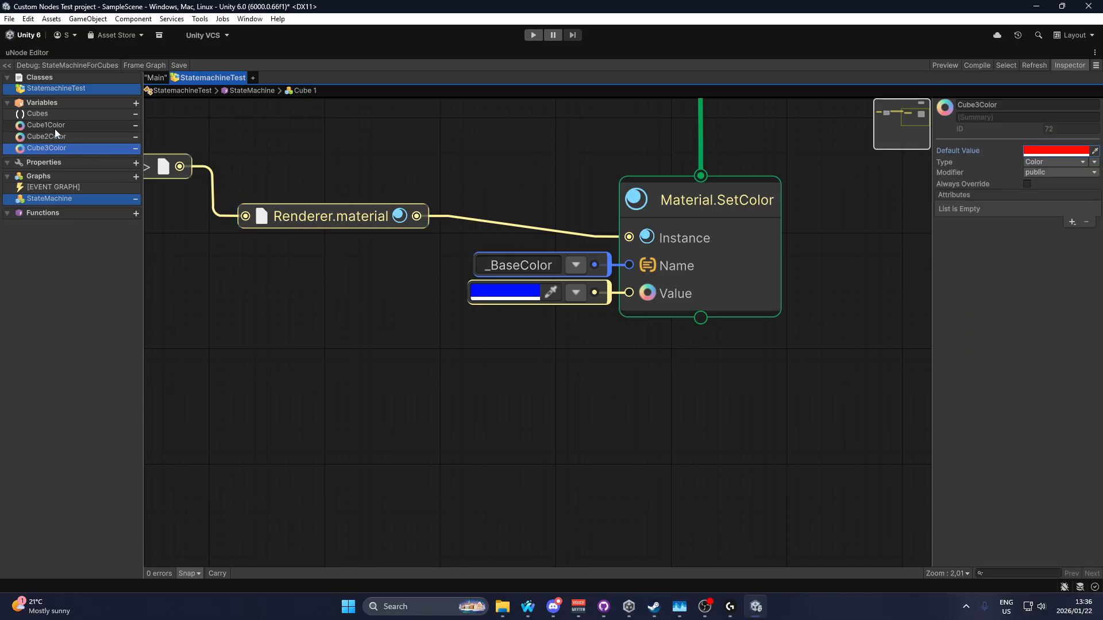
Step: Add a get node for Cube1Color in the Cube 1 state and connect it to the Value input of Material.SetColor
{"action": "left_click_drag", "start_coordinate": [54, 129], "coordinate": [370, 322]}
{"action": "left_click", "coordinate": [395, 328]}
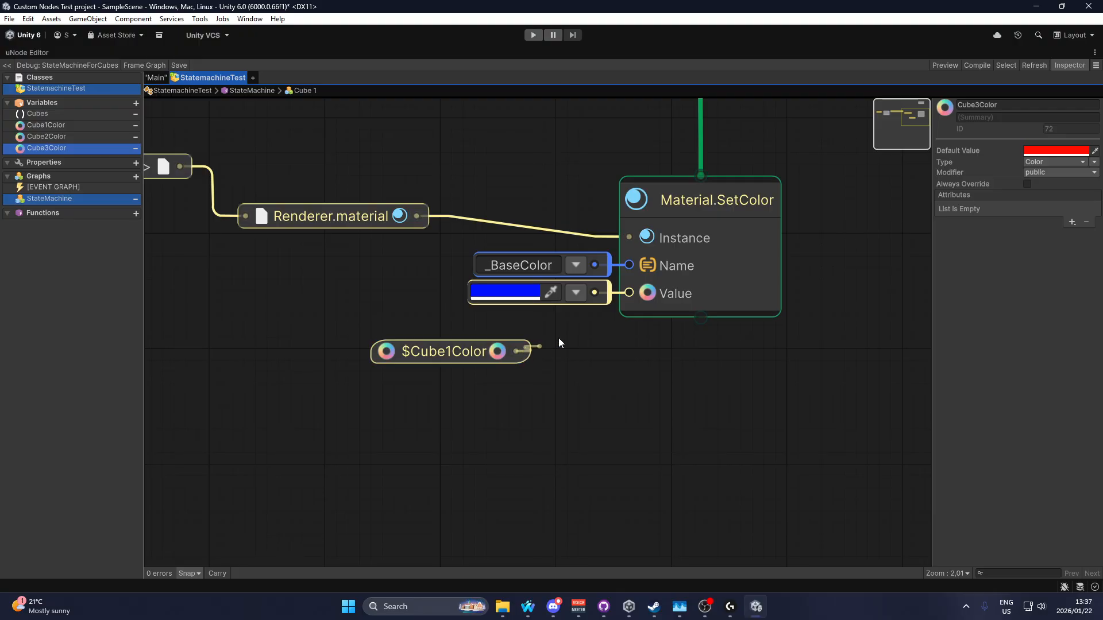
{"action": "left_click_drag", "start_coordinate": [558, 343], "coordinate": [680, 306]}
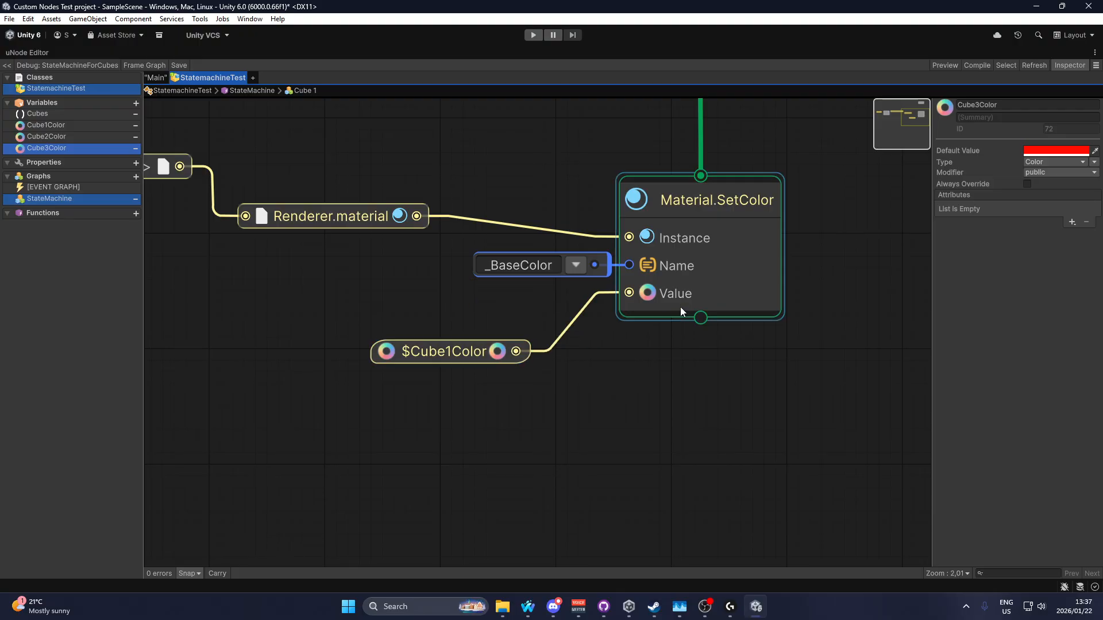
Step: Inside the Cube 2 state, add a get node for Cube2Color and connect it to the Value input of Material.SetColor
{"action": "left_click", "coordinate": [51, 197]}
{"action": "left_click", "coordinate": [506, 326]}
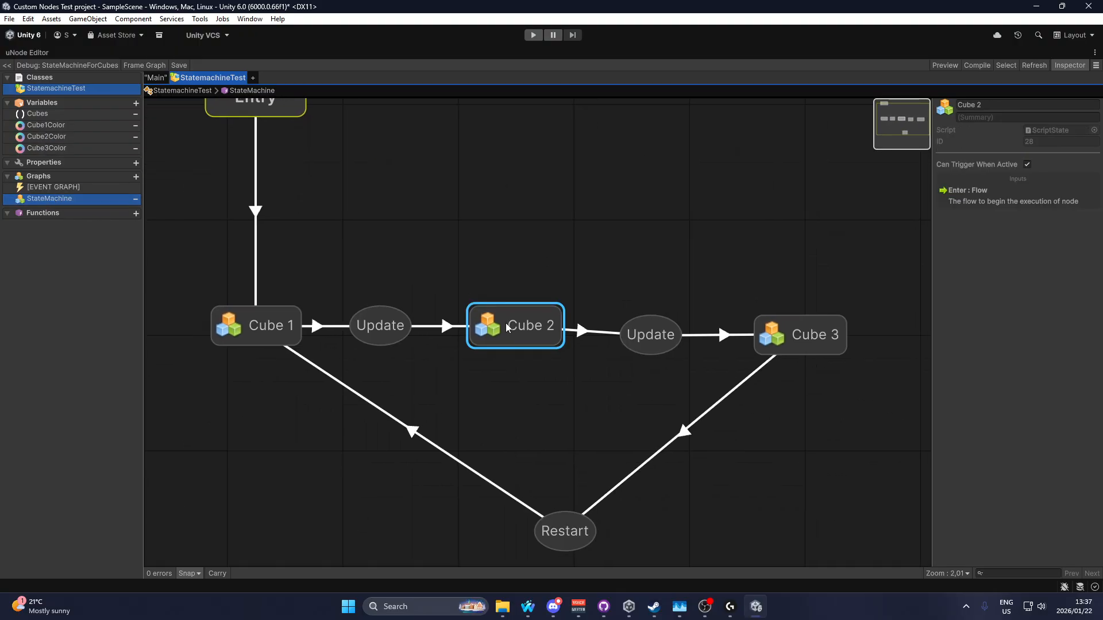
{"action": "double_click", "coordinate": [507, 326]}
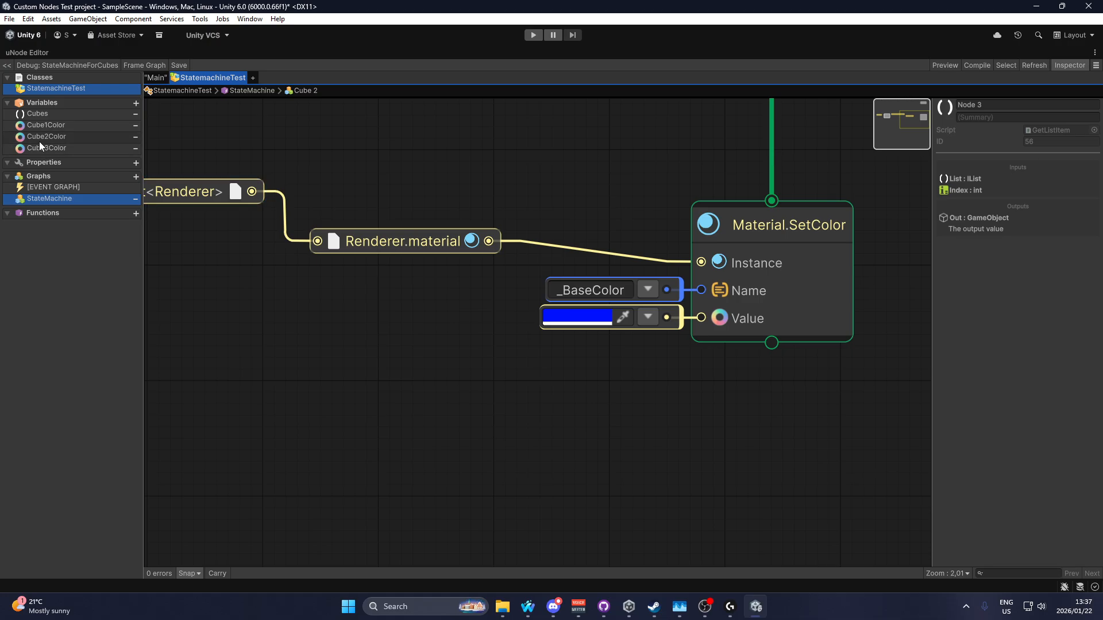
{"action": "left_click_drag", "start_coordinate": [499, 343], "coordinate": [526, 345]}
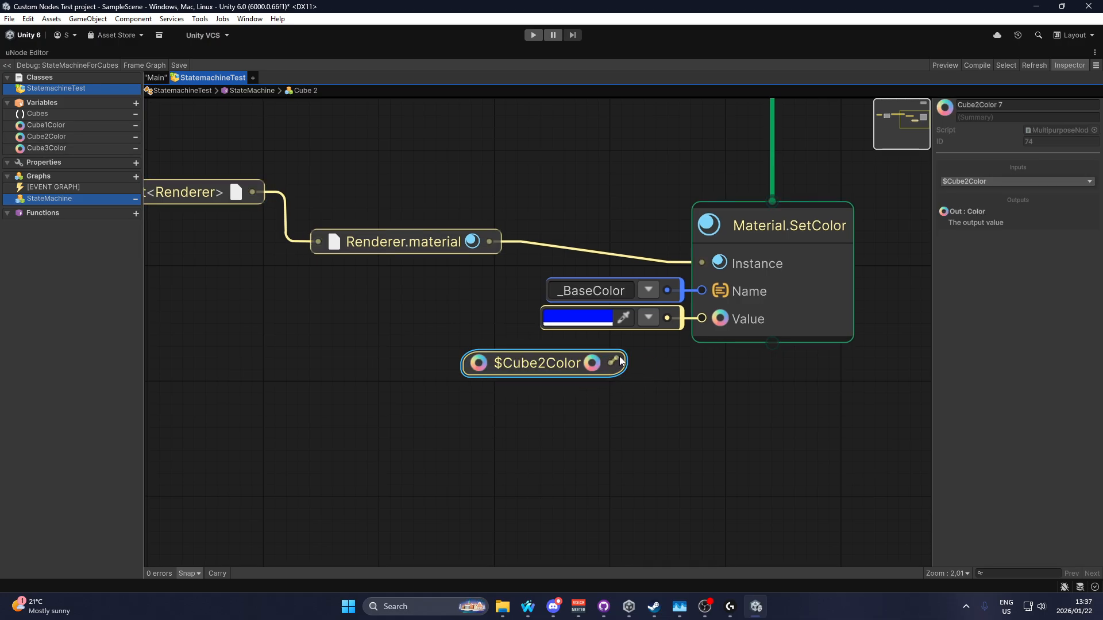
{"action": "left_click_drag", "start_coordinate": [610, 363], "coordinate": [702, 318]}
Step: Inside the Cube 3 state, add a get node for Cube3Color and connect it to the Value input of Material.SetColor
{"action": "left_click", "coordinate": [304, 90]}
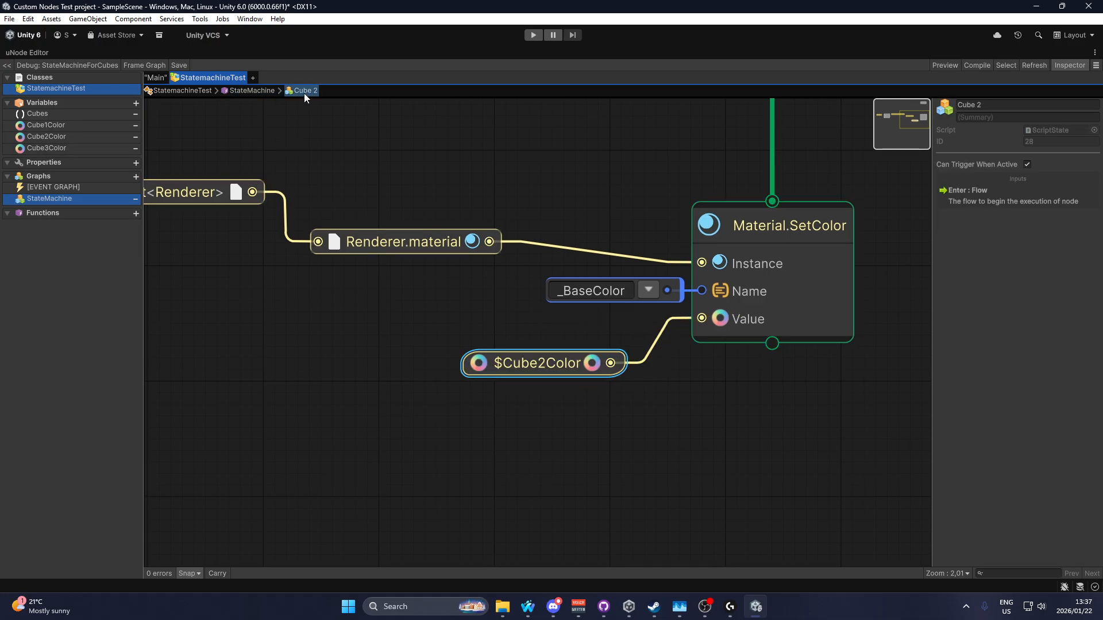
{"action": "left_click", "coordinate": [270, 91]}
{"action": "double_click", "coordinate": [779, 332]}
{"action": "middle_click_drag", "start_coordinate": [639, 351], "coordinate": [244, 179]}
{"action": "left_click_drag", "start_coordinate": [33, 151], "coordinate": [400, 328]}
{"action": "left_click", "coordinate": [423, 335]}
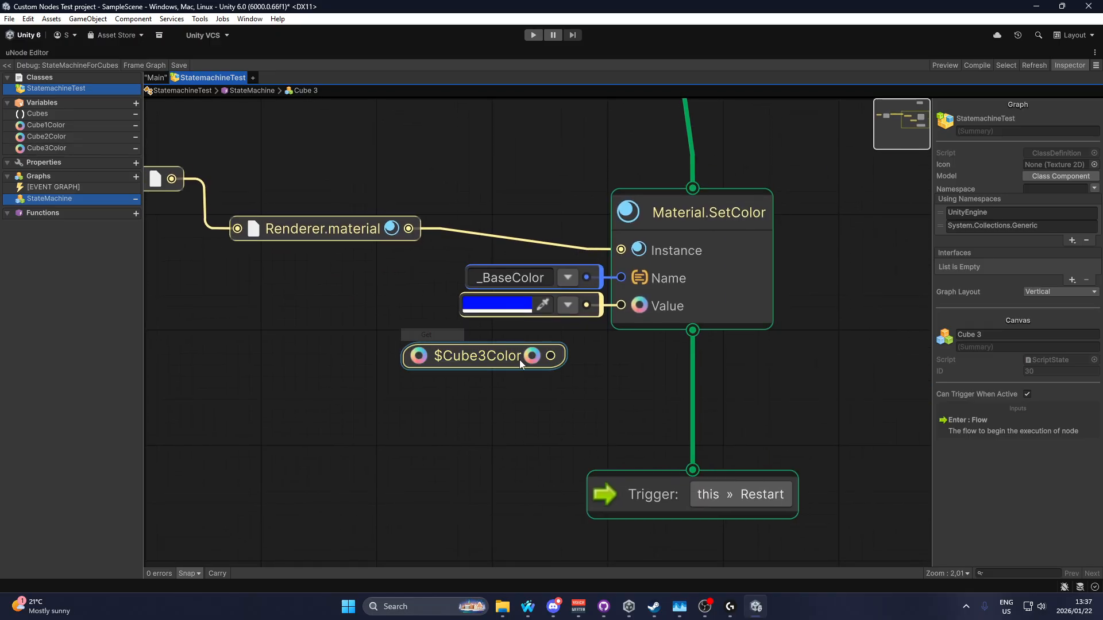
{"action": "left_click_drag", "start_coordinate": [550, 355], "coordinate": [622, 306]}
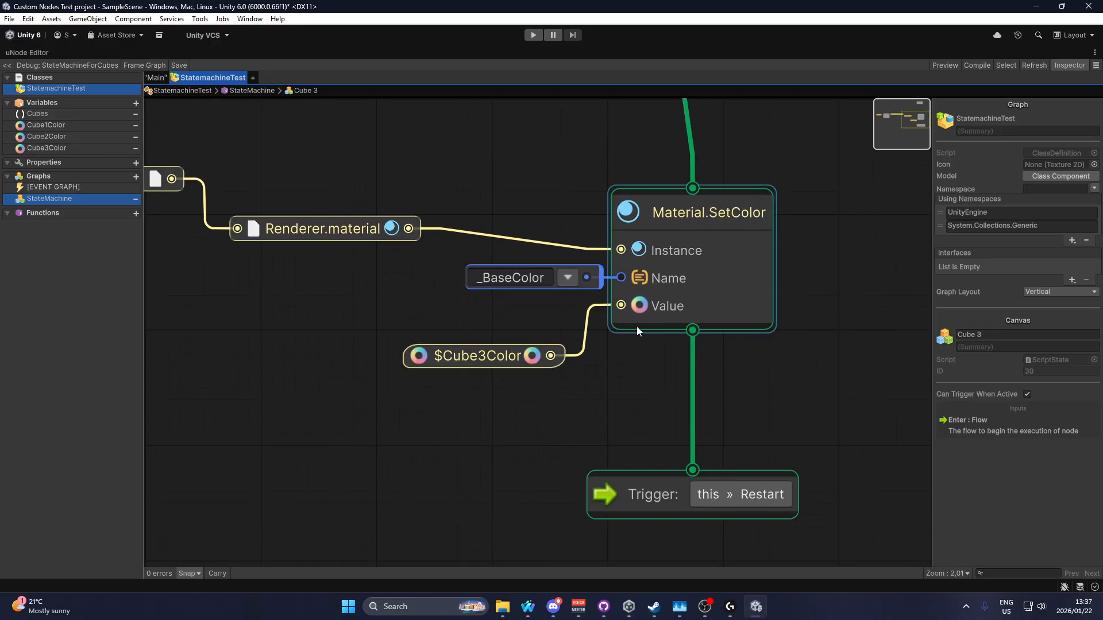
Step: Return to the StateMachine graph, restore the normal editor layout and enable the Cube 1, Cube 2 and Cube 3 Color overrides on StateMachineForCubes
{"action": "left_click", "coordinate": [56, 198]}
{"action": "left_click", "coordinate": [1093, 54]}
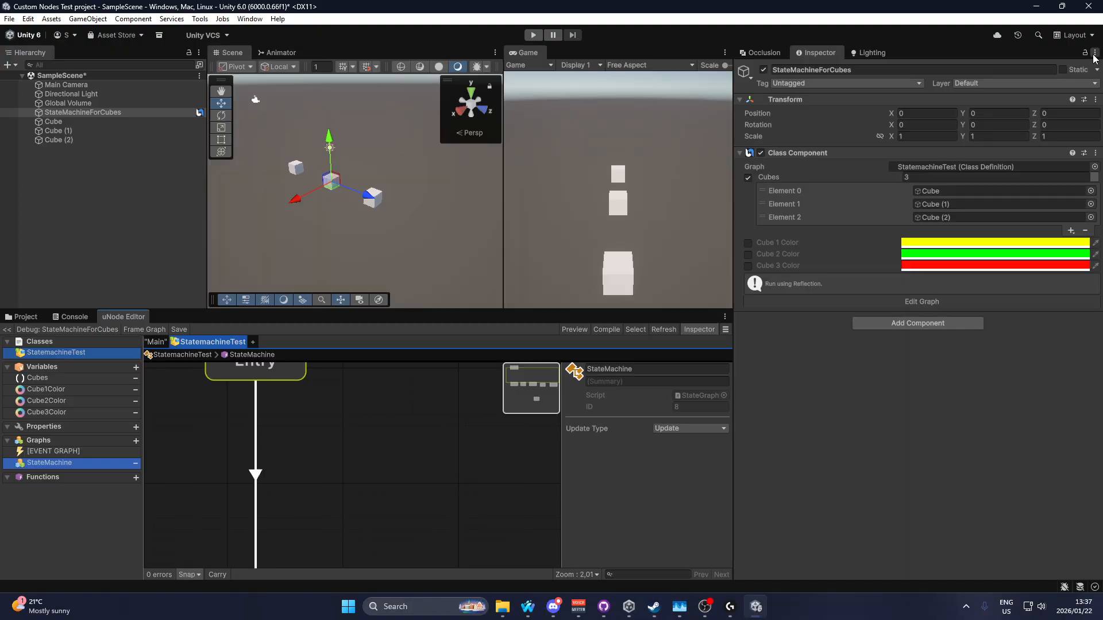
{"action": "left_click", "coordinate": [750, 242]}
{"action": "left_click", "coordinate": [750, 254]}
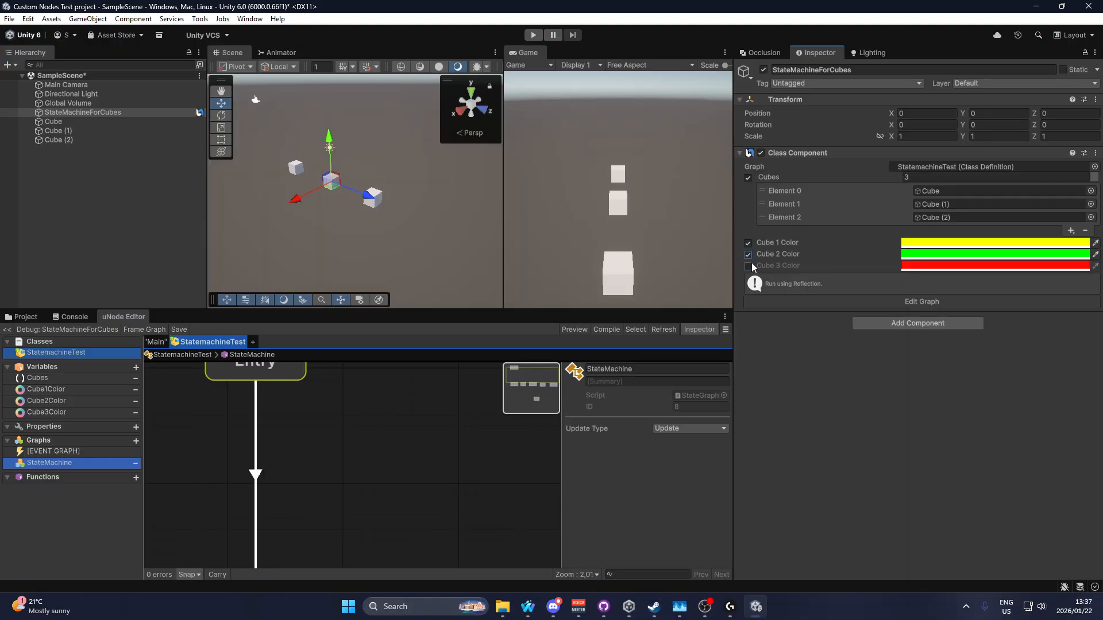
{"action": "left_click", "coordinate": [750, 265]}
Step: Enter play mode and change Cube 3 Color on StateMachineForCubes to white
{"action": "left_click", "coordinate": [533, 35]}
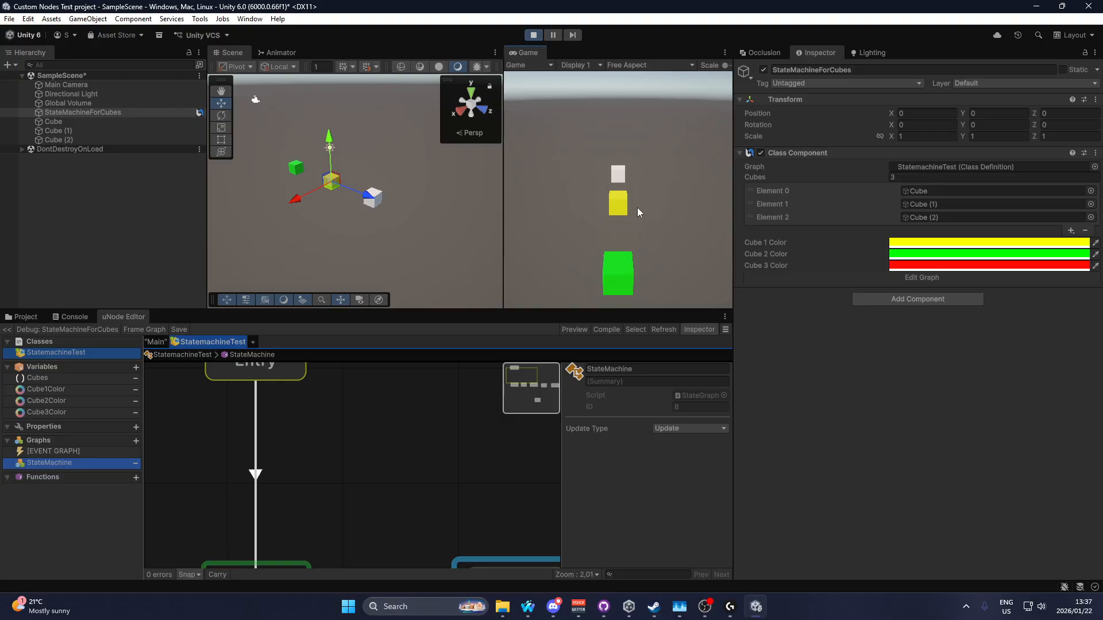
{"action": "left_click", "coordinate": [948, 265]}
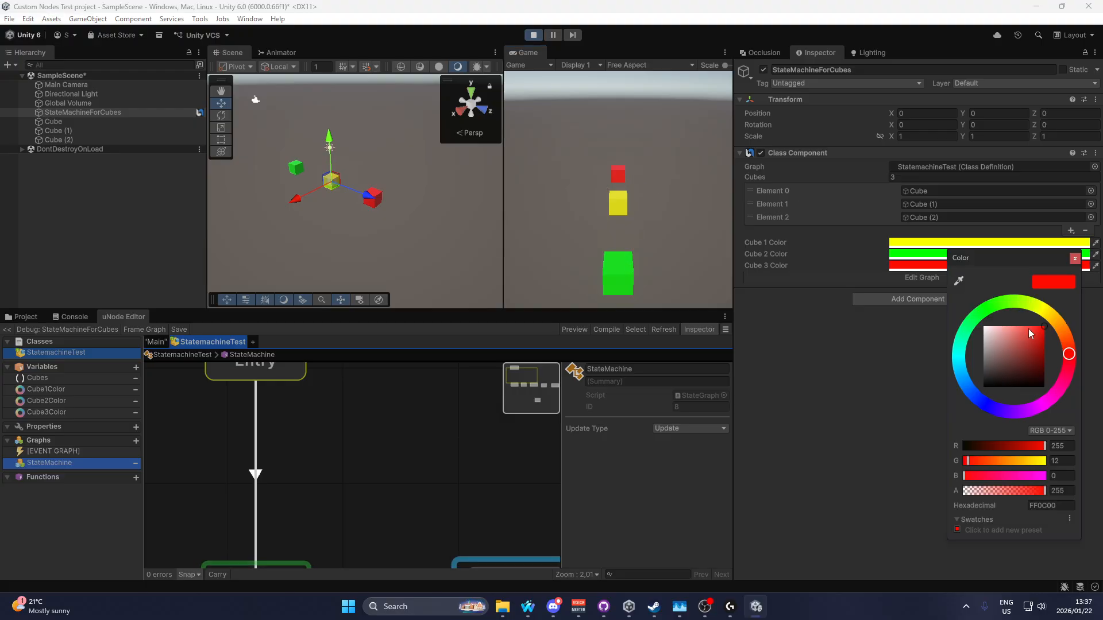
{"action": "left_click_drag", "start_coordinate": [1015, 351], "coordinate": [909, 263]}
{"action": "left_click", "coordinate": [1073, 258]}
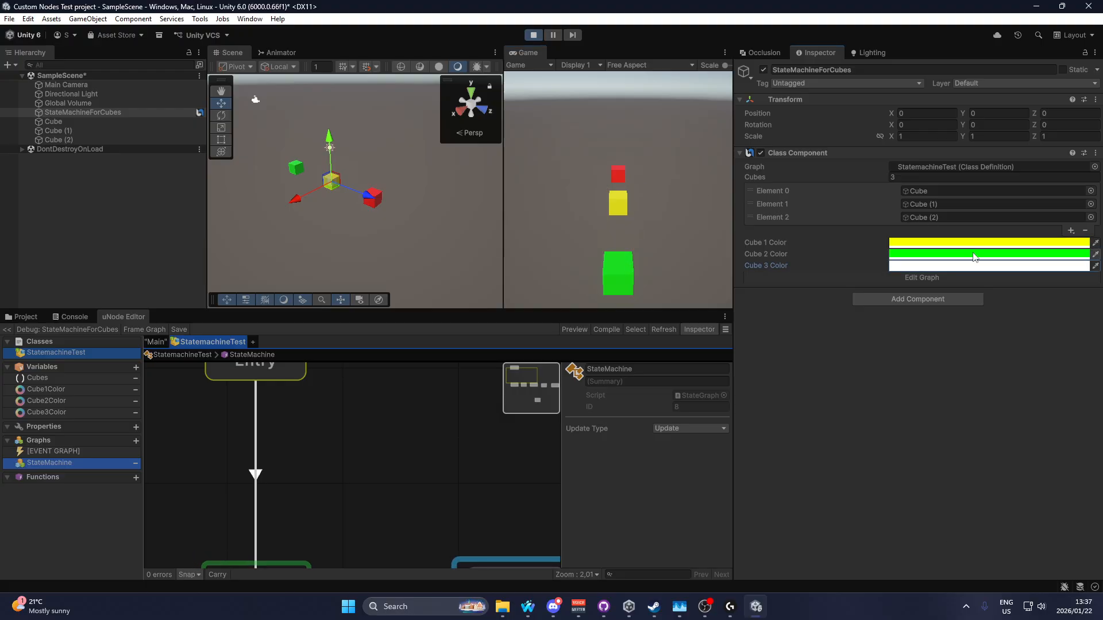
Step: While playing, change Cube 2 Color to magenta (FF00C6) and Cube 1 Color to cyan on StateMachineForCubes
{"action": "left_click", "coordinate": [971, 254]}
{"action": "left_click", "coordinate": [1074, 383]}
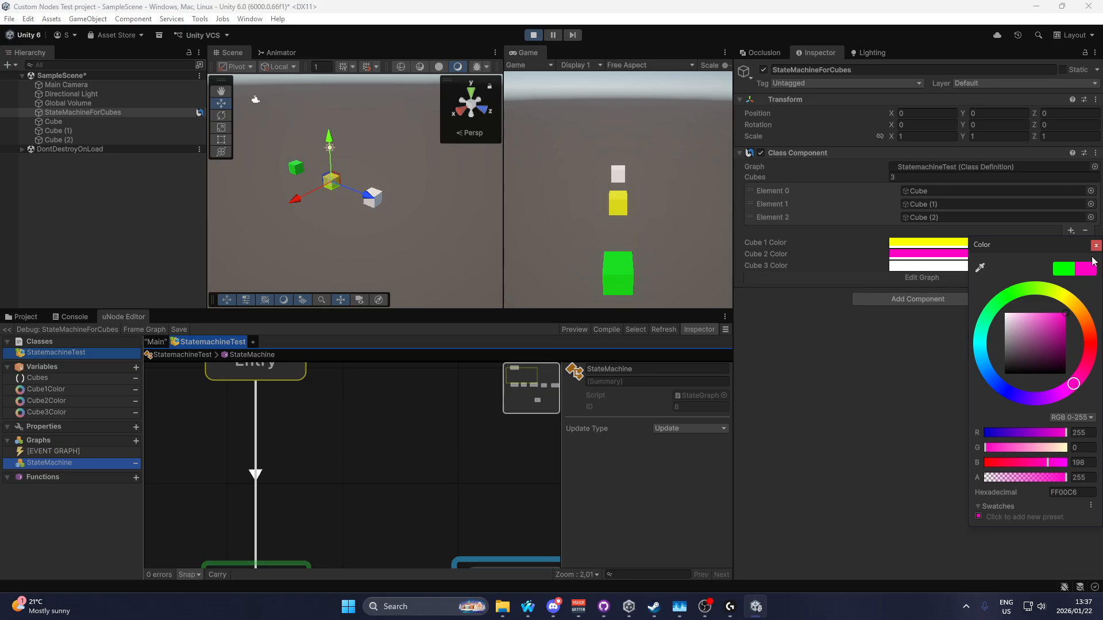
{"action": "left_click", "coordinate": [1094, 248]}
{"action": "left_click", "coordinate": [966, 244]}
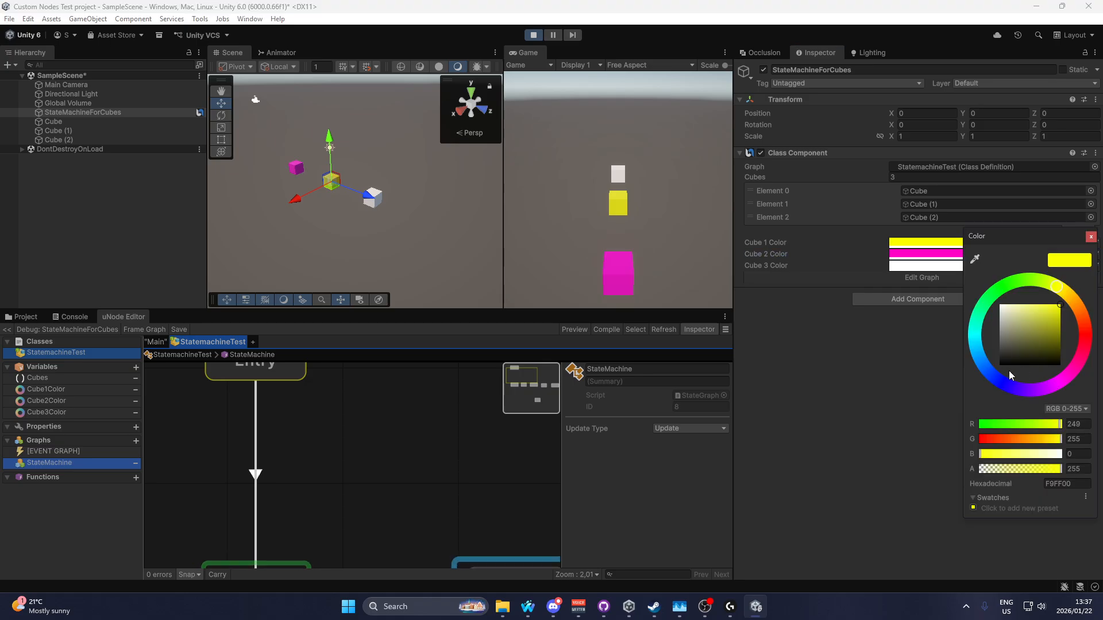
{"action": "left_click", "coordinate": [981, 344]}
{"action": "left_click", "coordinate": [1091, 237]}
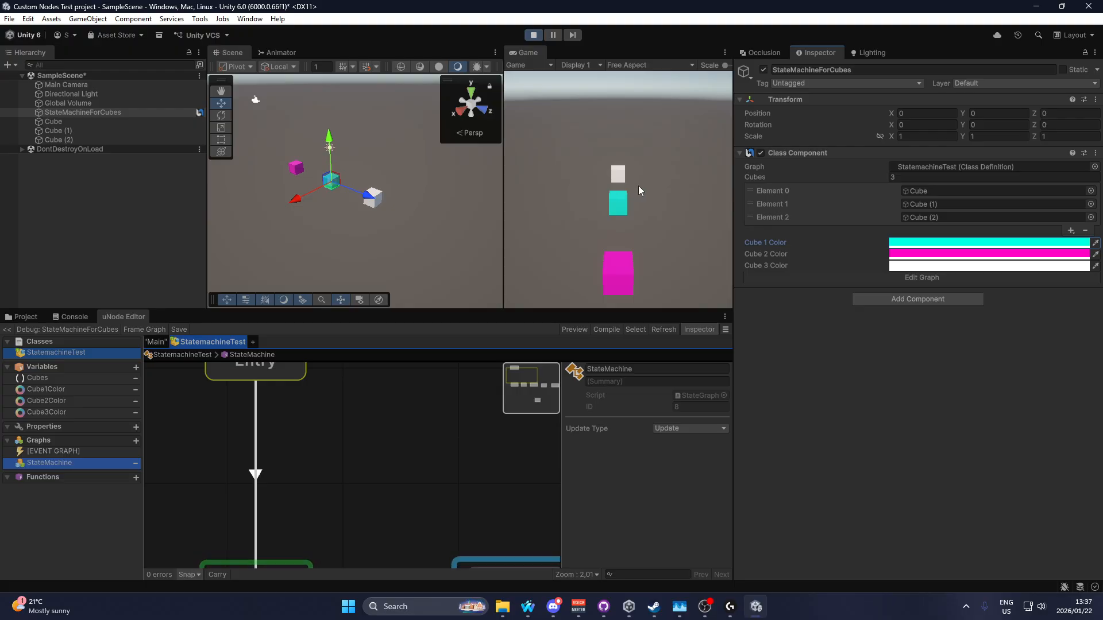
{"action": "scroll", "coordinate": [380, 394], "scroll_direction": "down", "scroll_amount": 10}
{"action": "scroll", "coordinate": [379, 442], "scroll_direction": "up", "scroll_amount": 4}
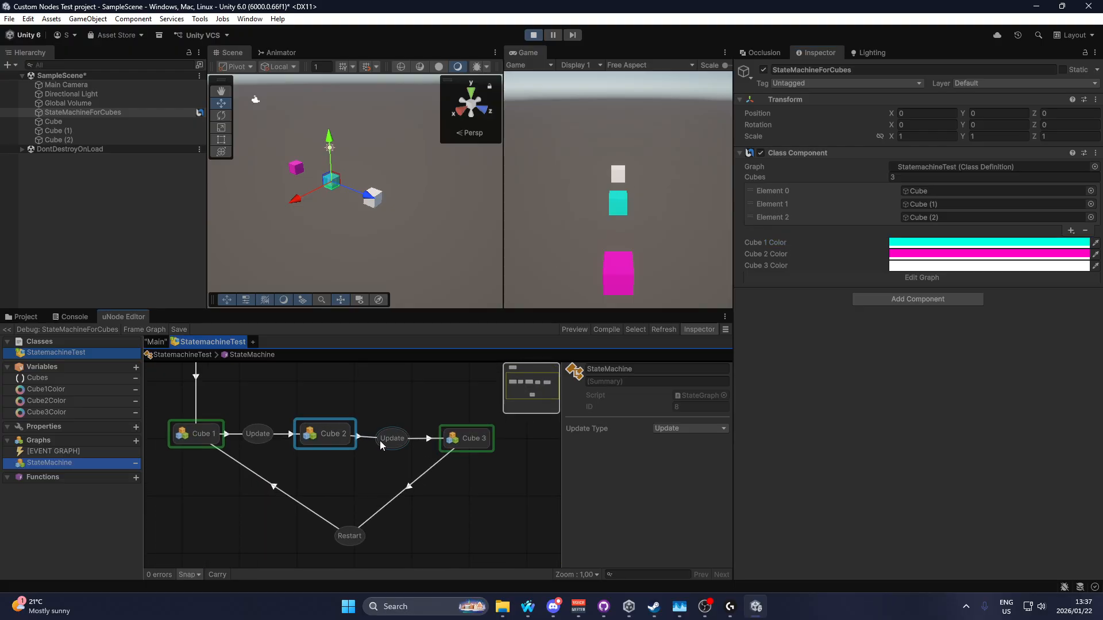